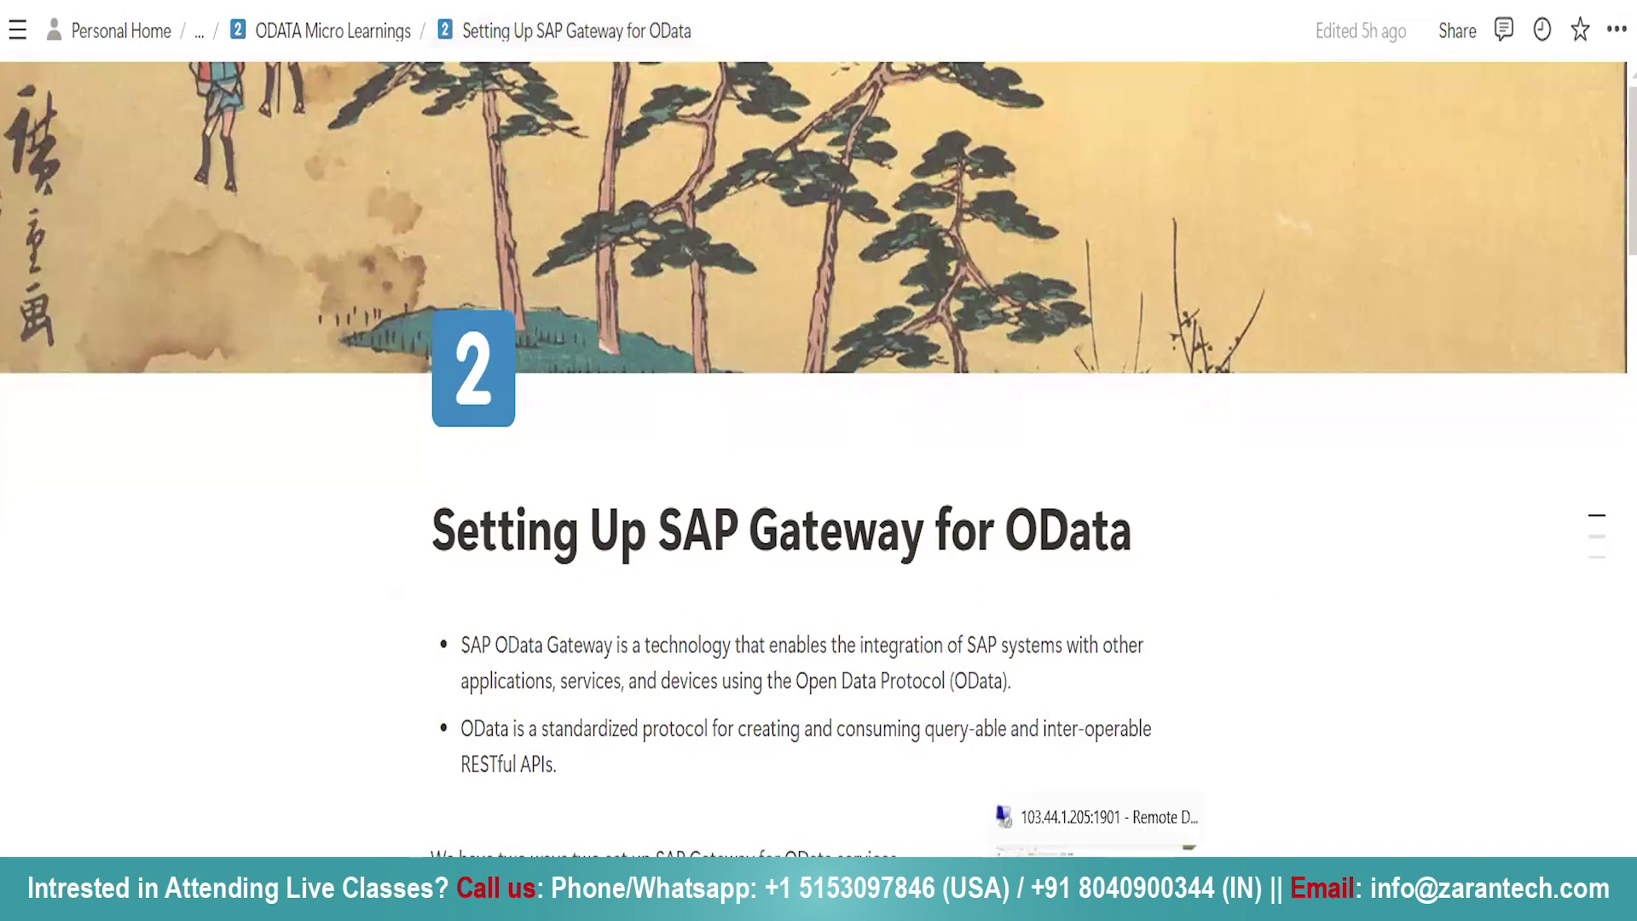
- Switch from Notion to the remote SAP session showing the SAP Gateway Client GET request
click(1073, 759)
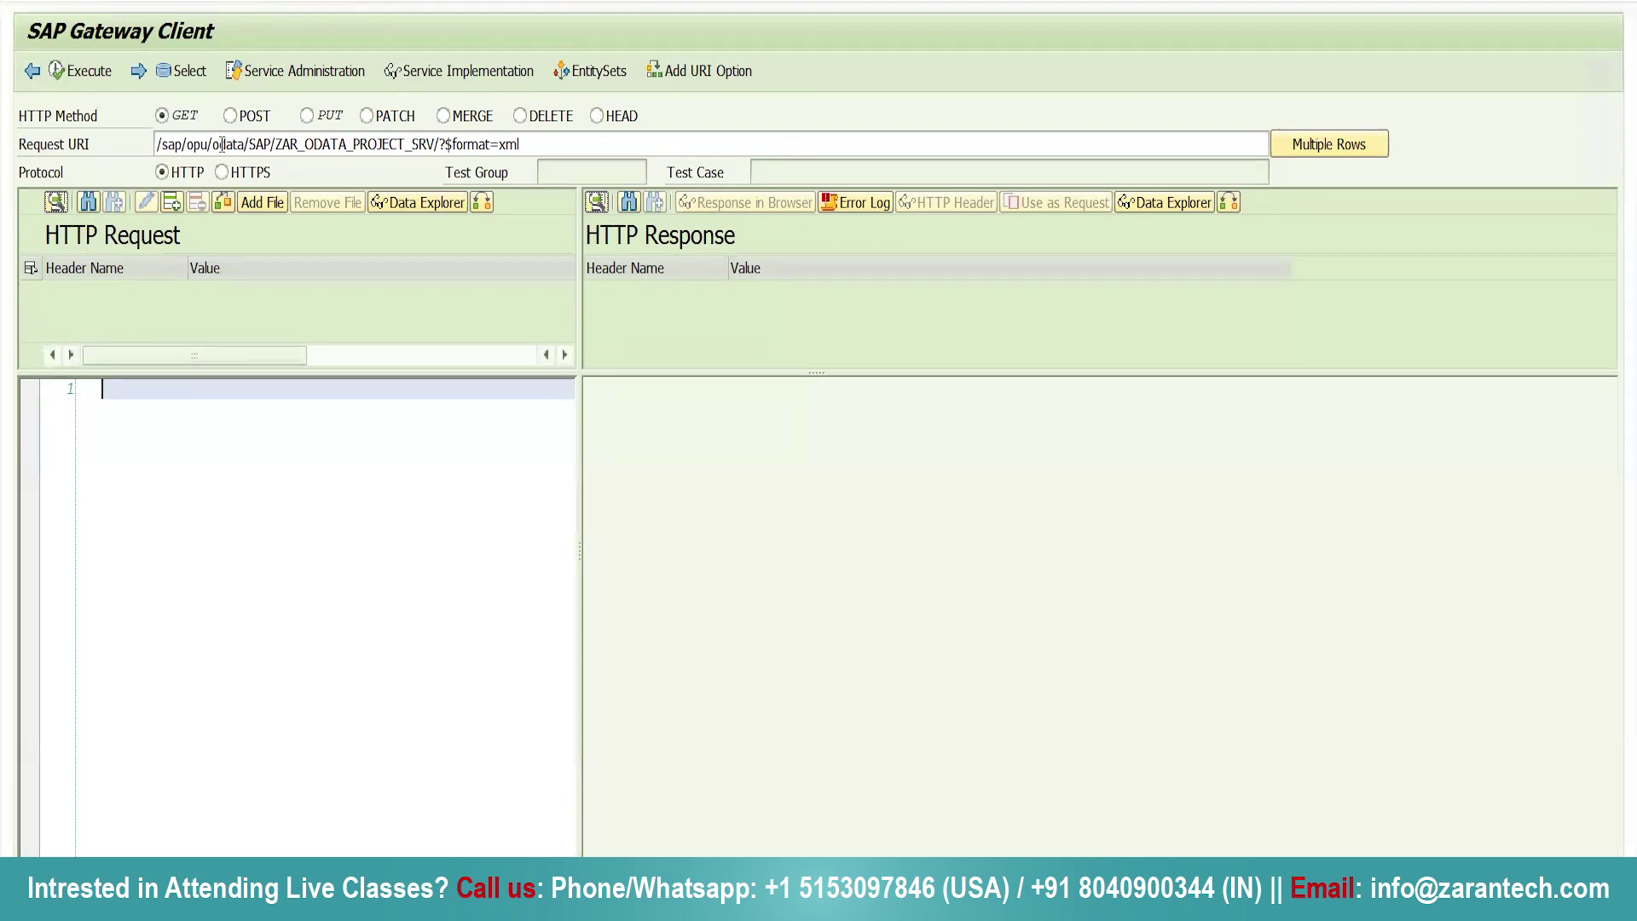
- Leave the SAP Gateway Client for ZAR_ODATA_PROJECT_SRV and go back
click(279, 2)
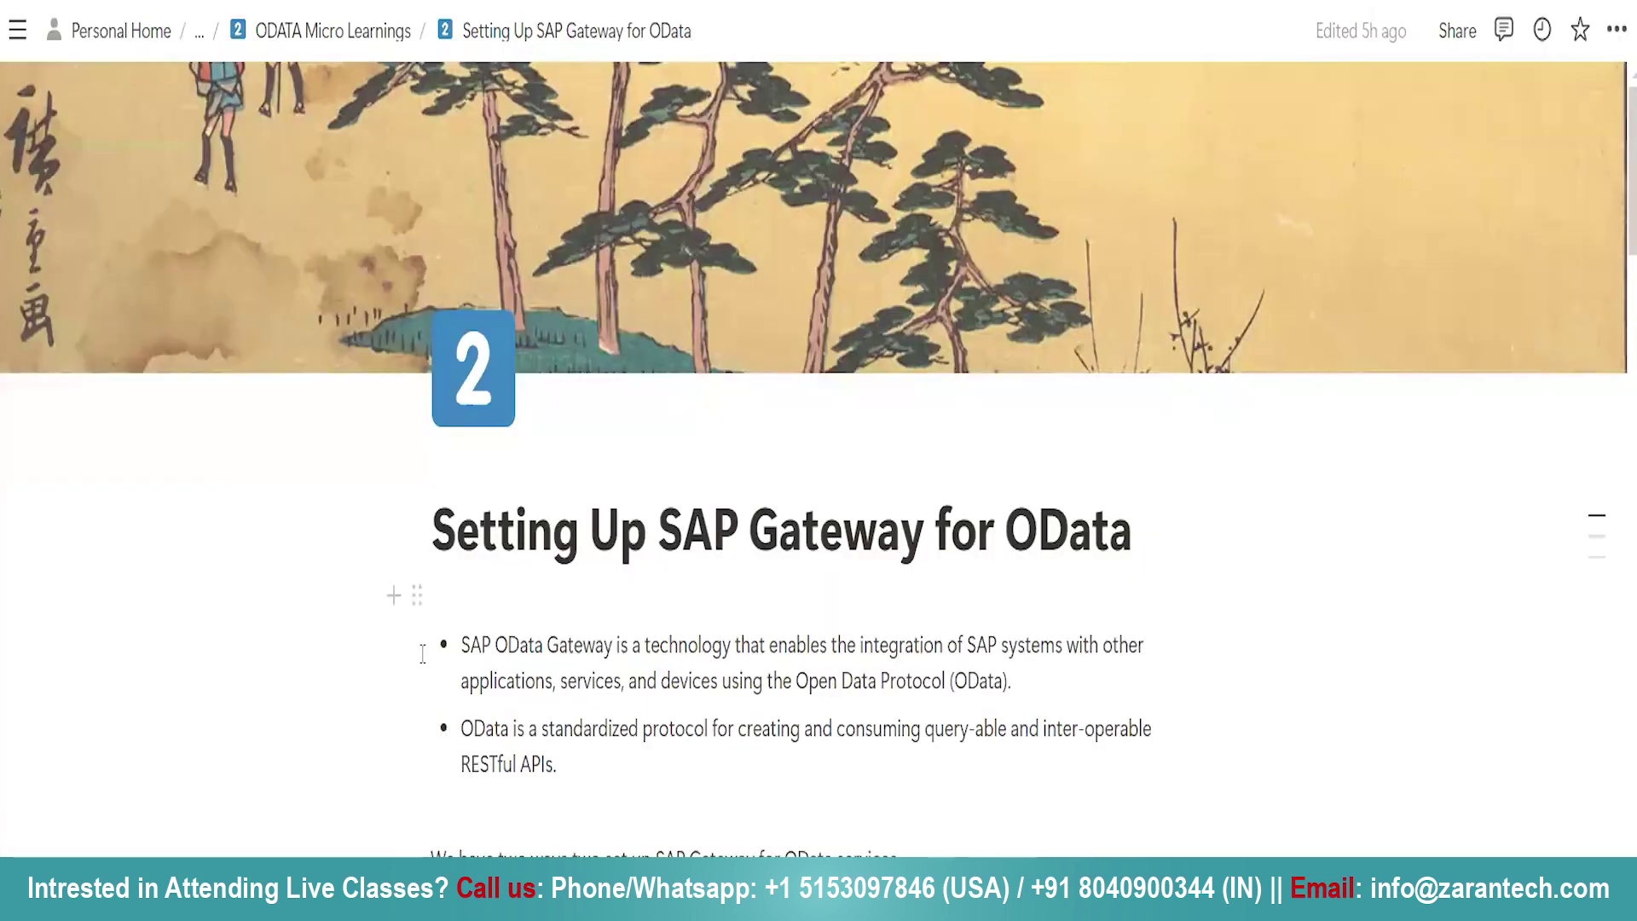
drag(471, 648, 1125, 645)
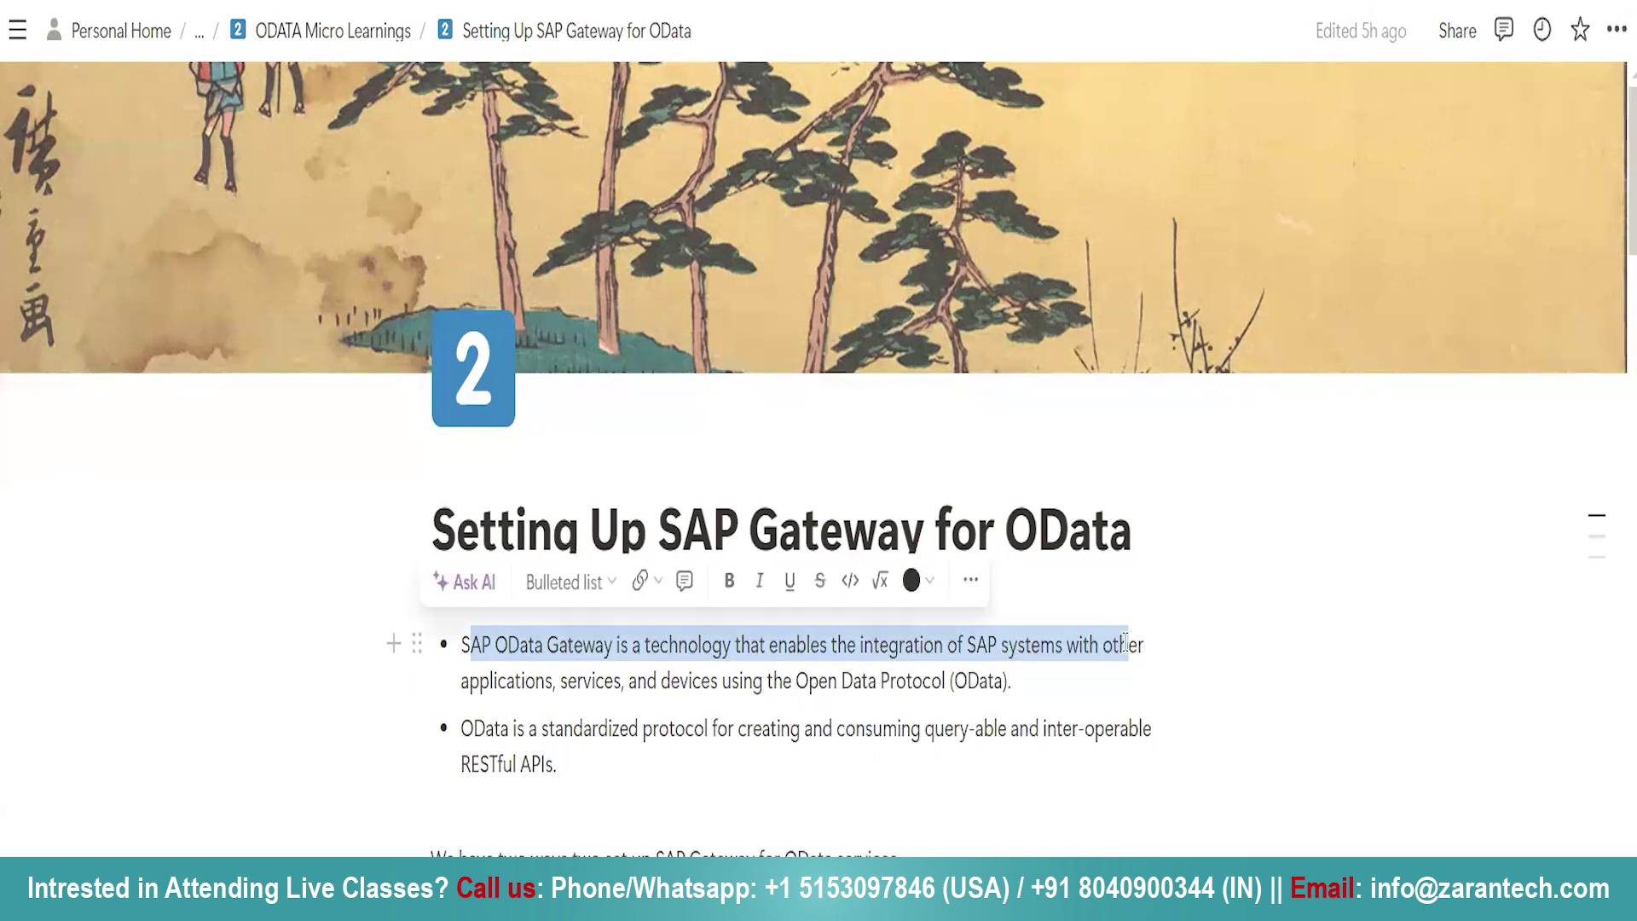
double_click(1052, 653)
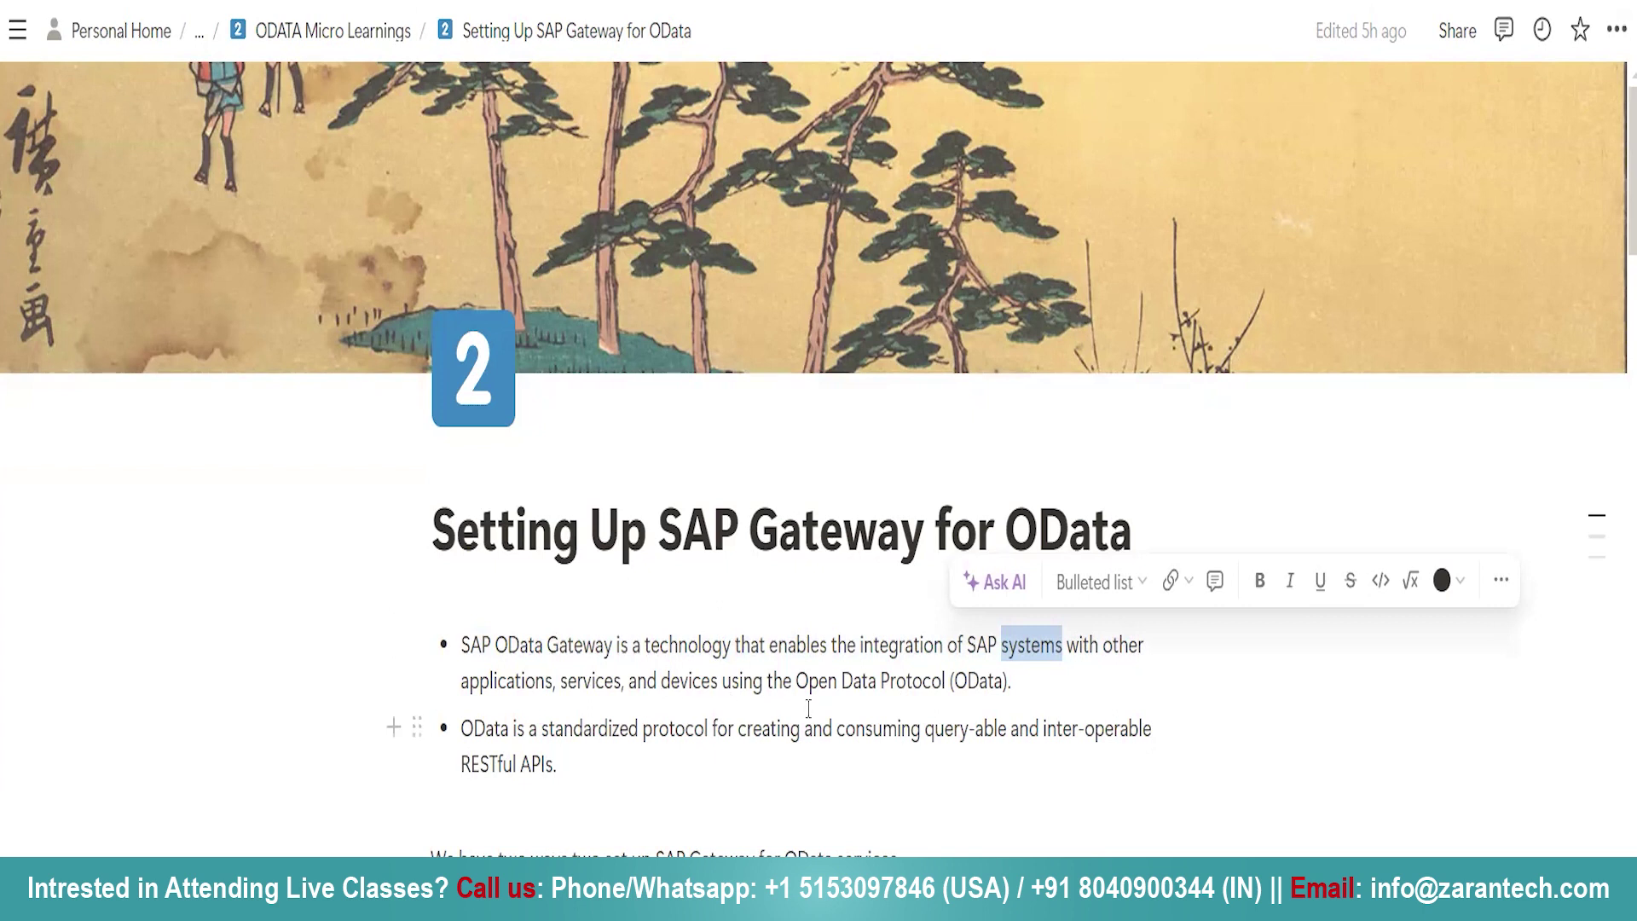
drag(853, 686, 1023, 699)
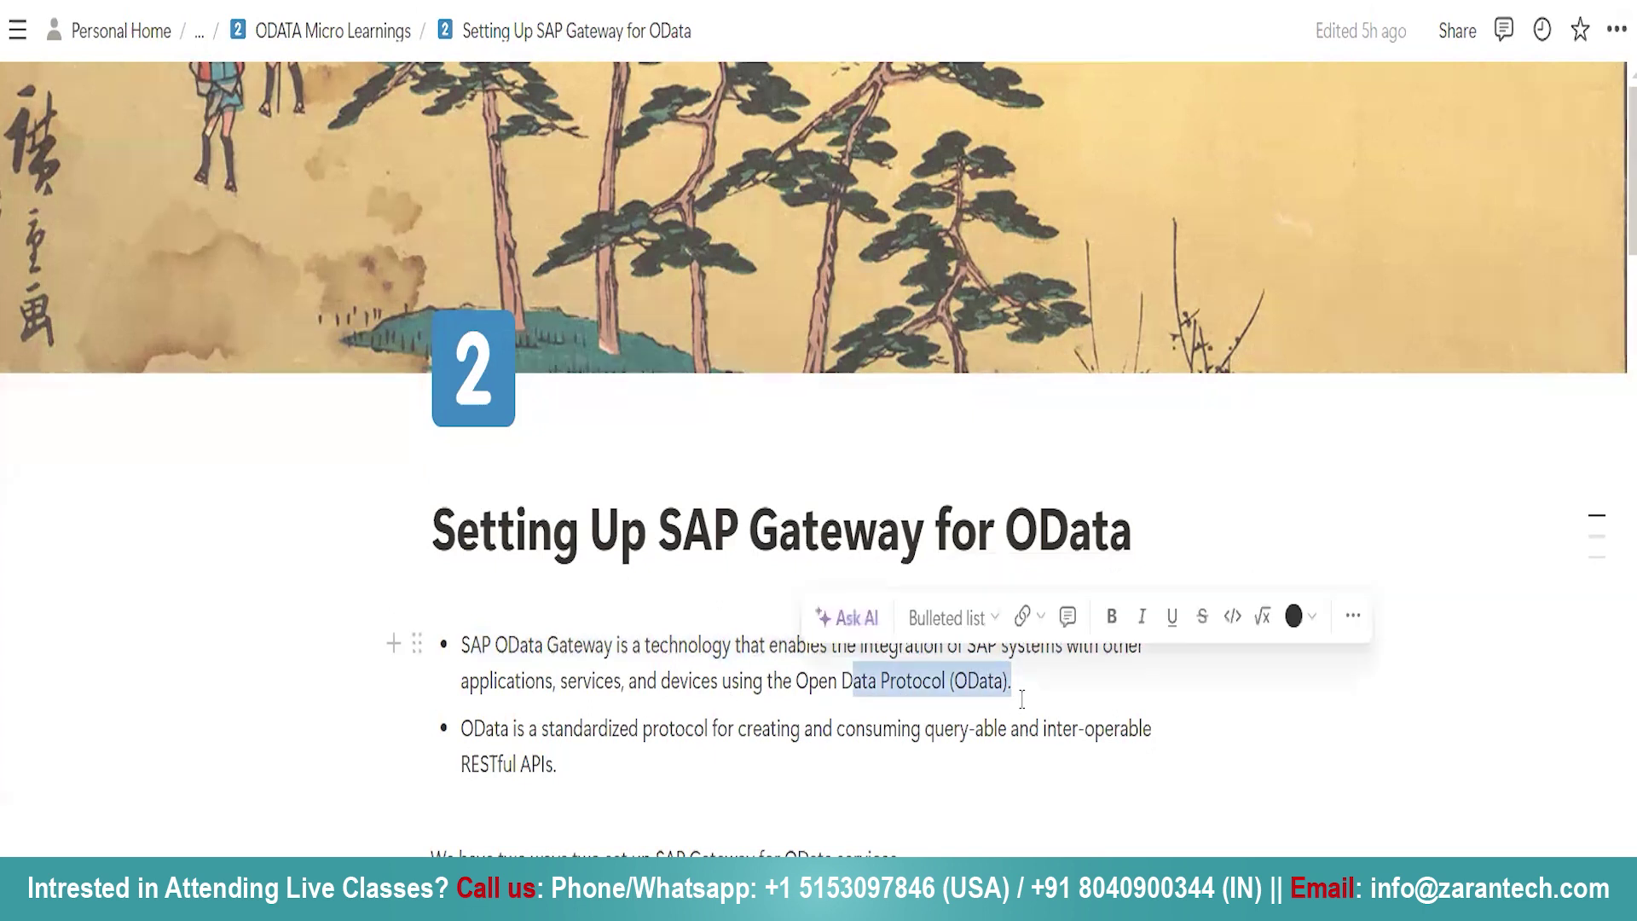
click(1022, 699)
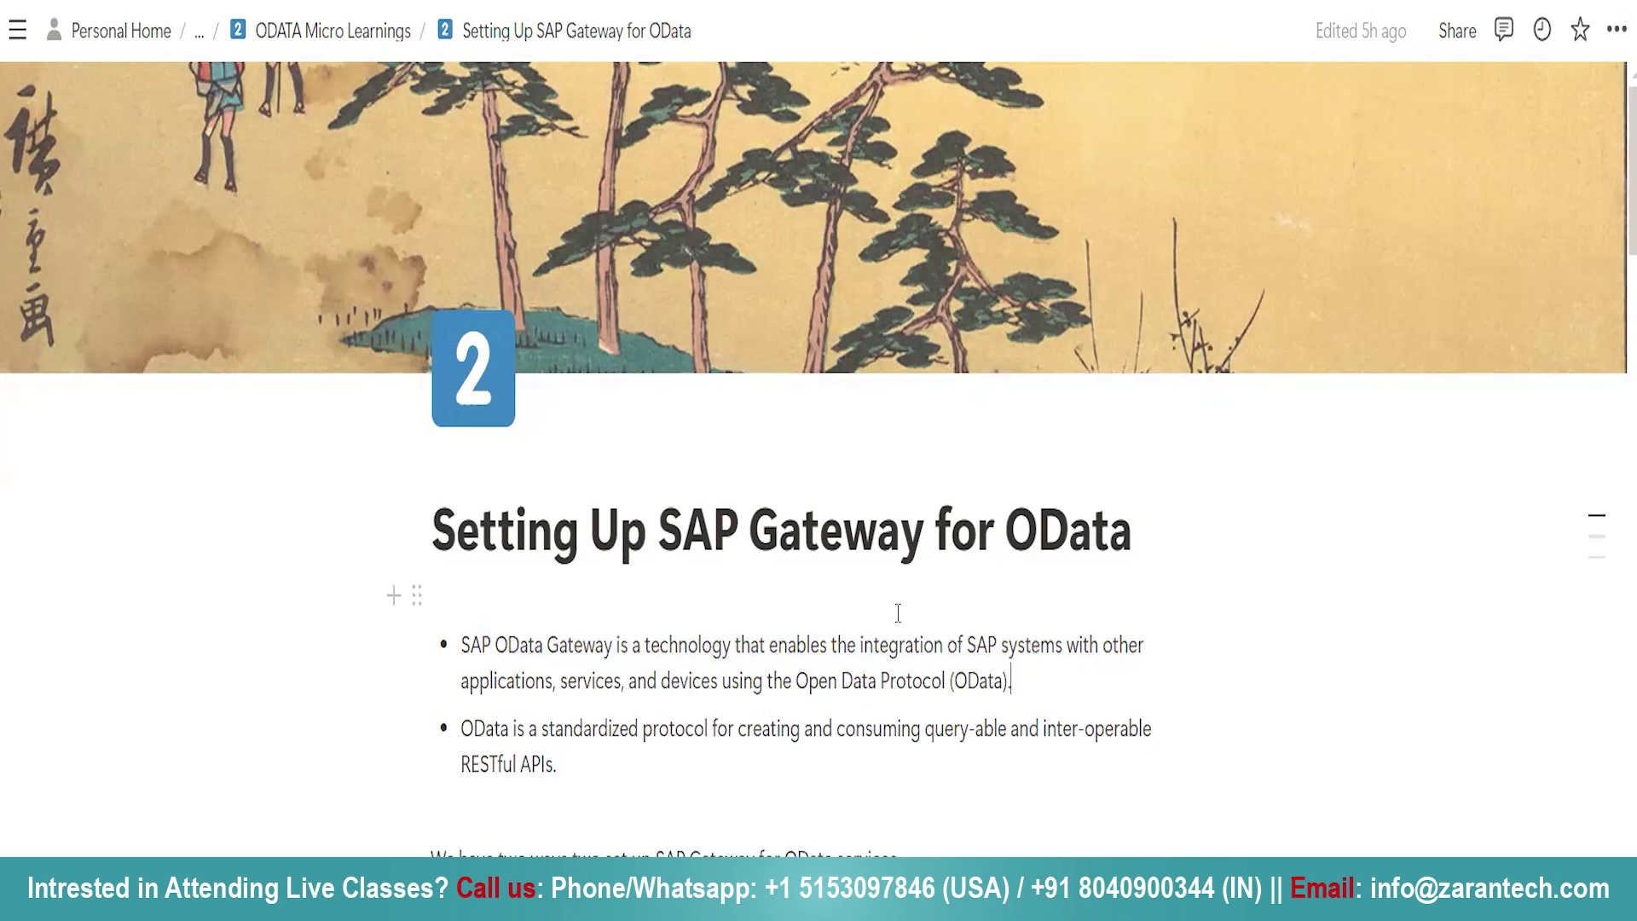
scroll(898, 613, down, 1)
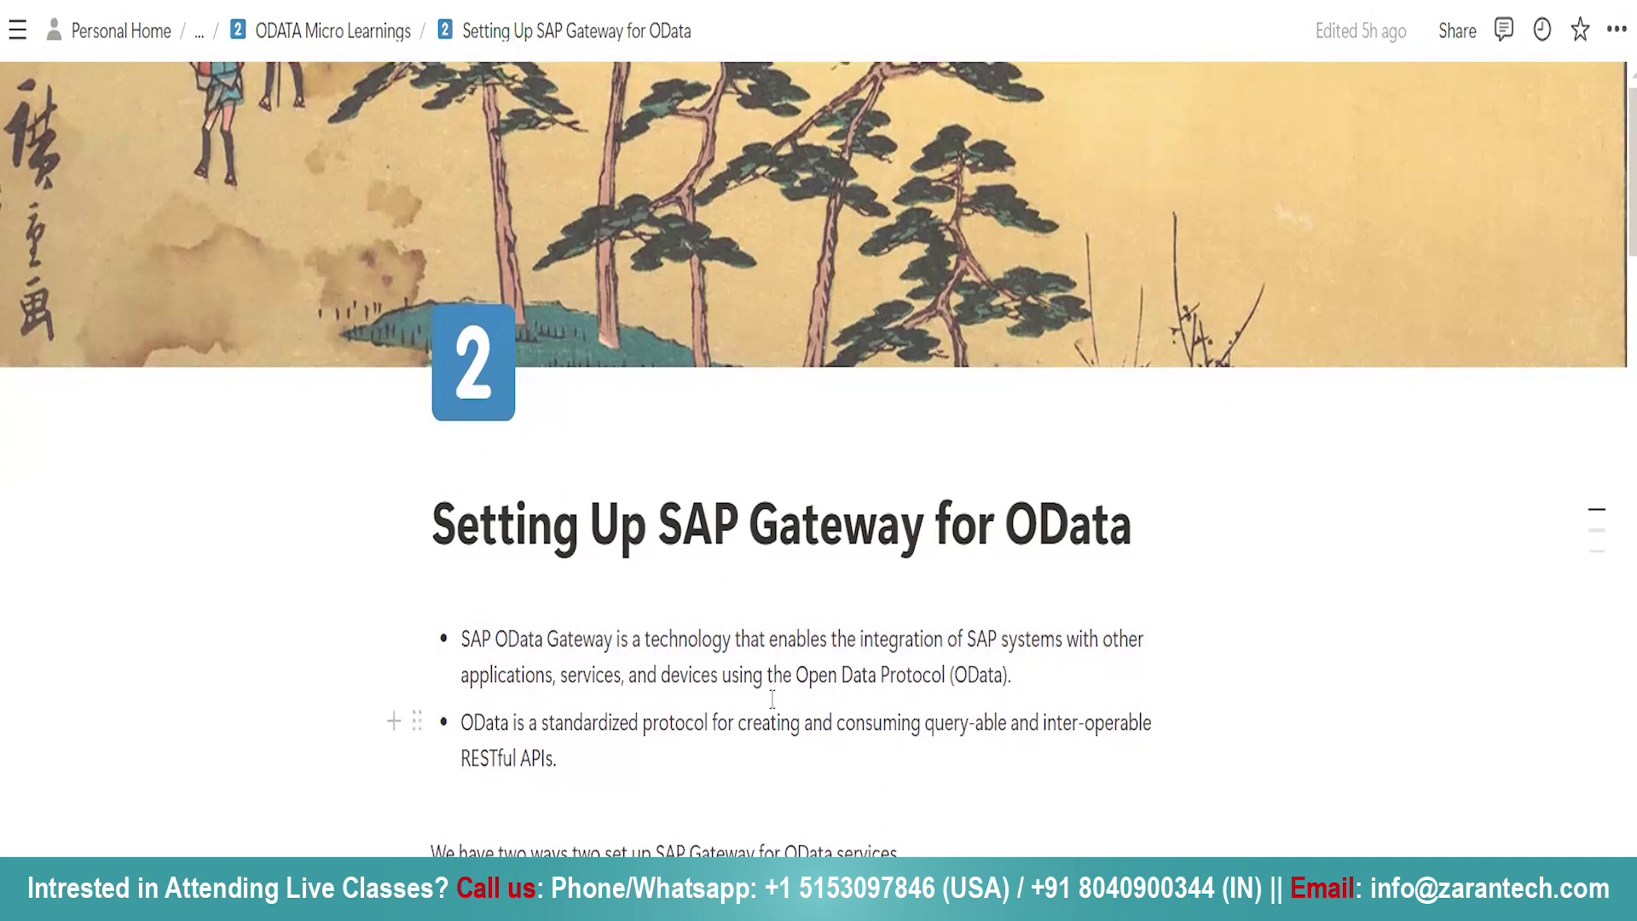
drag(818, 674, 1063, 678)
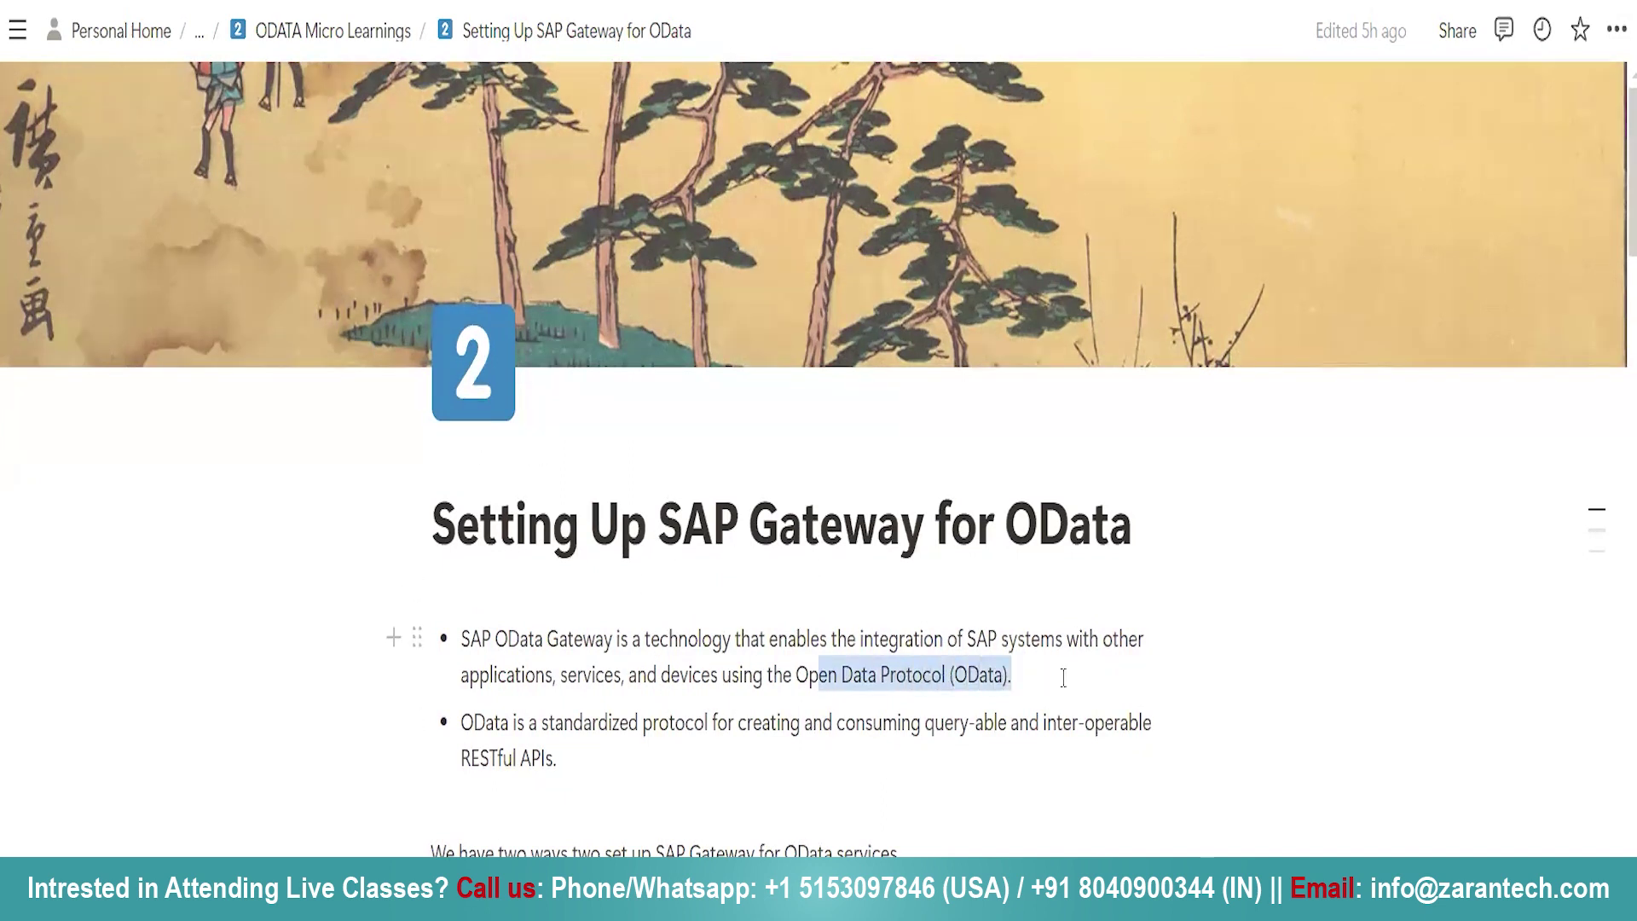
click(1197, 678)
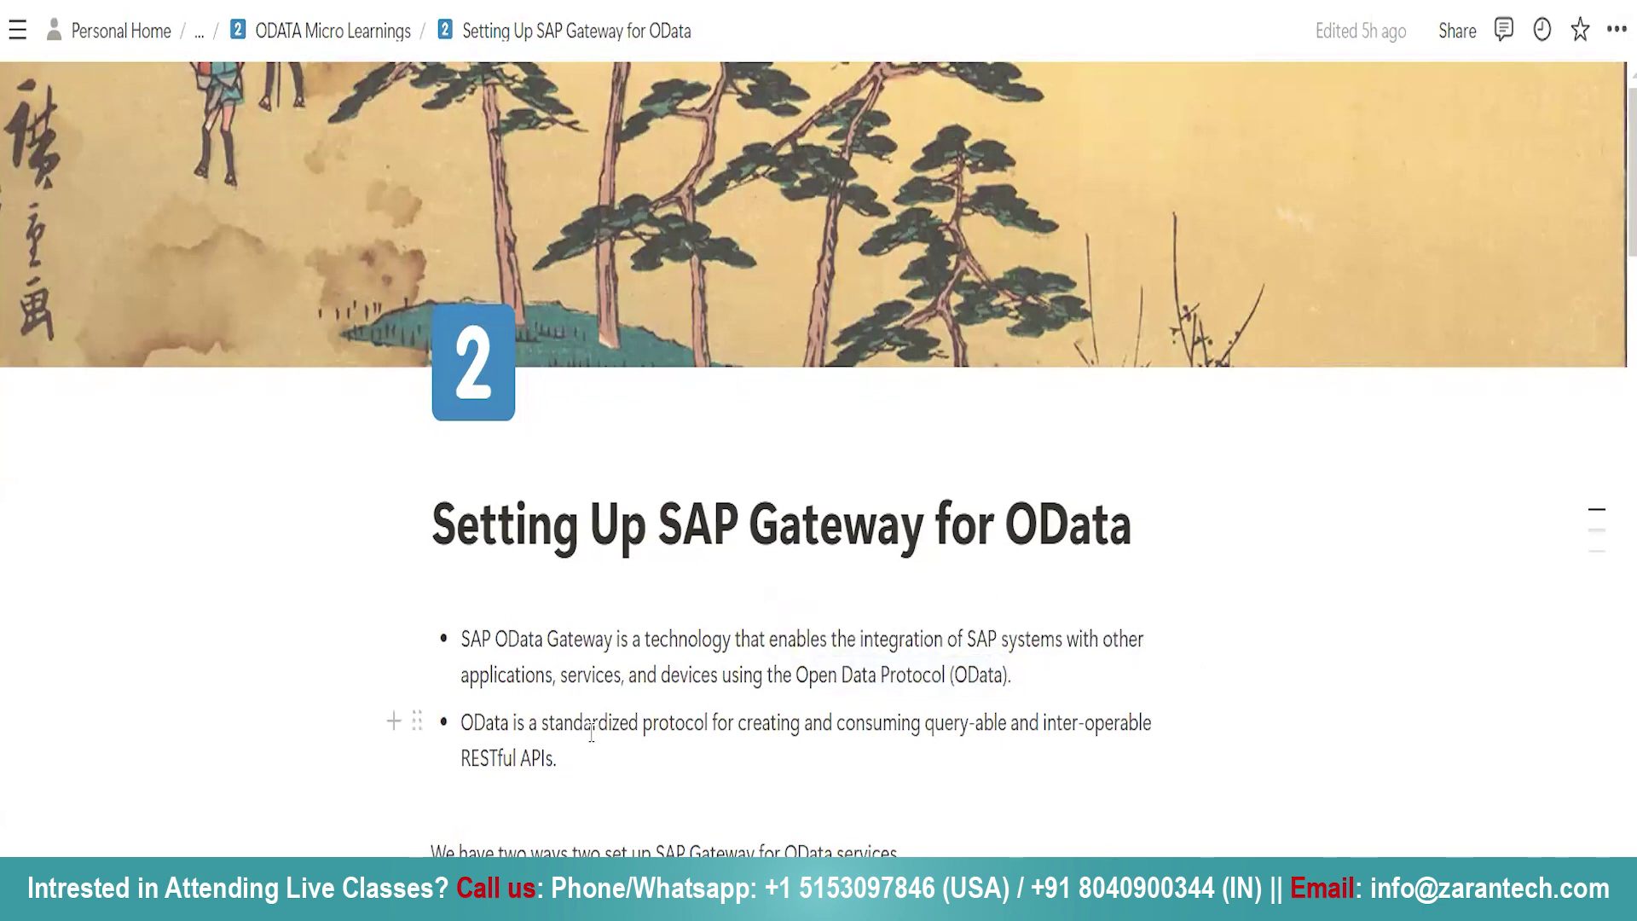
drag(479, 726, 1305, 735)
click(1305, 735)
- Scroll to the first setup method and highlight the transaction code /n/iwfnd/maint_service
click(742, 786)
scroll(774, 694, down, 1)
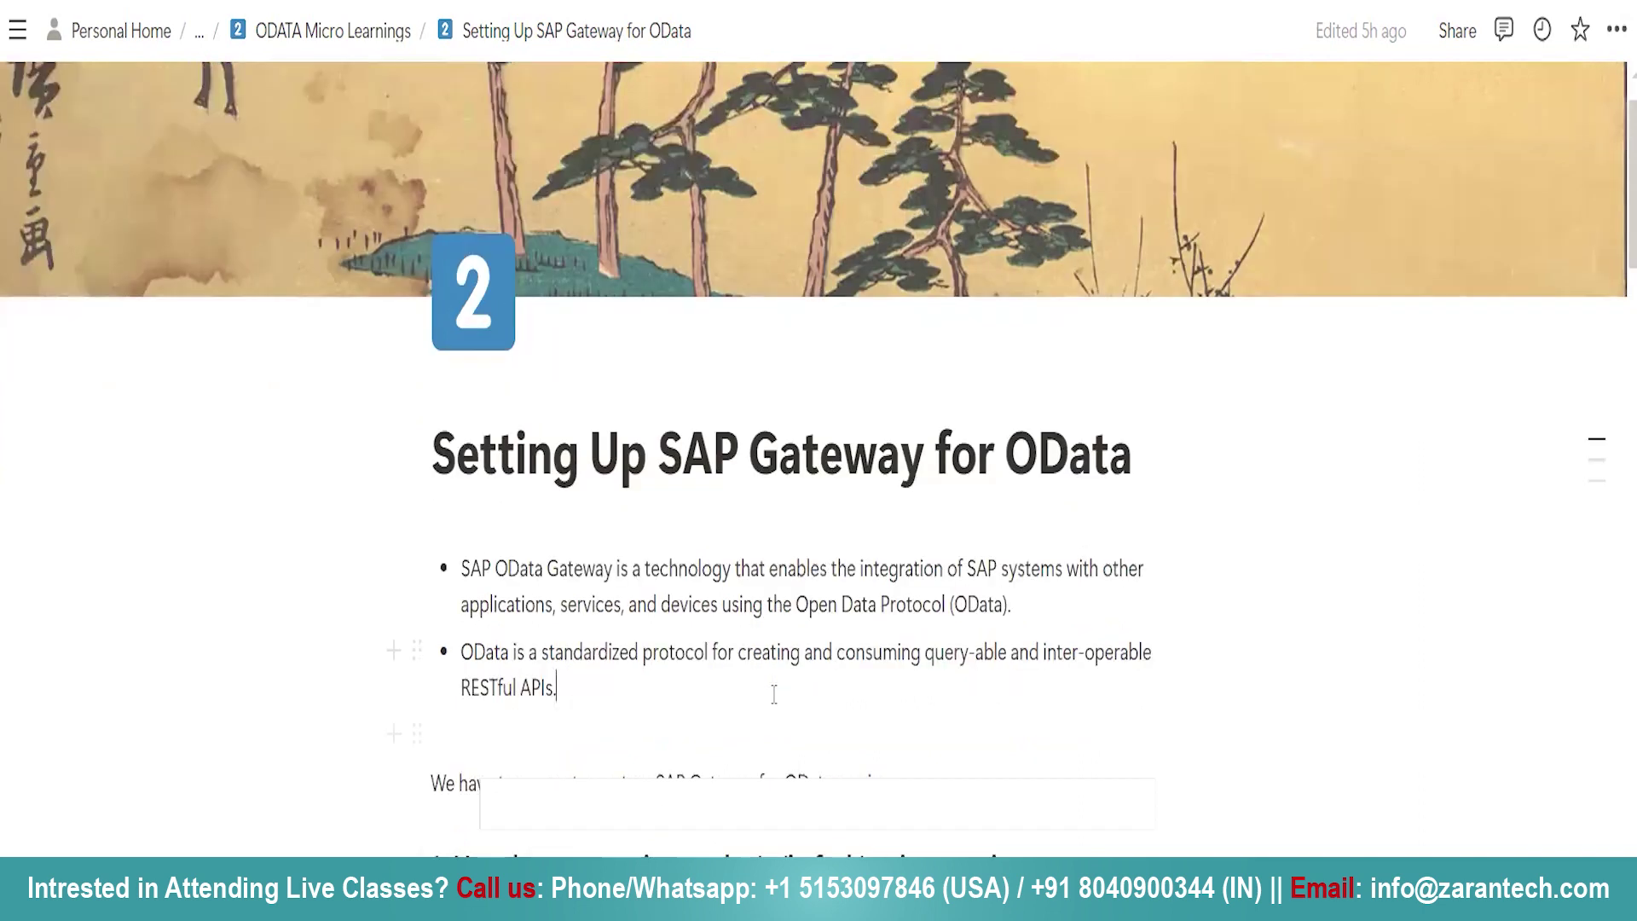
scroll(774, 693, down, 2)
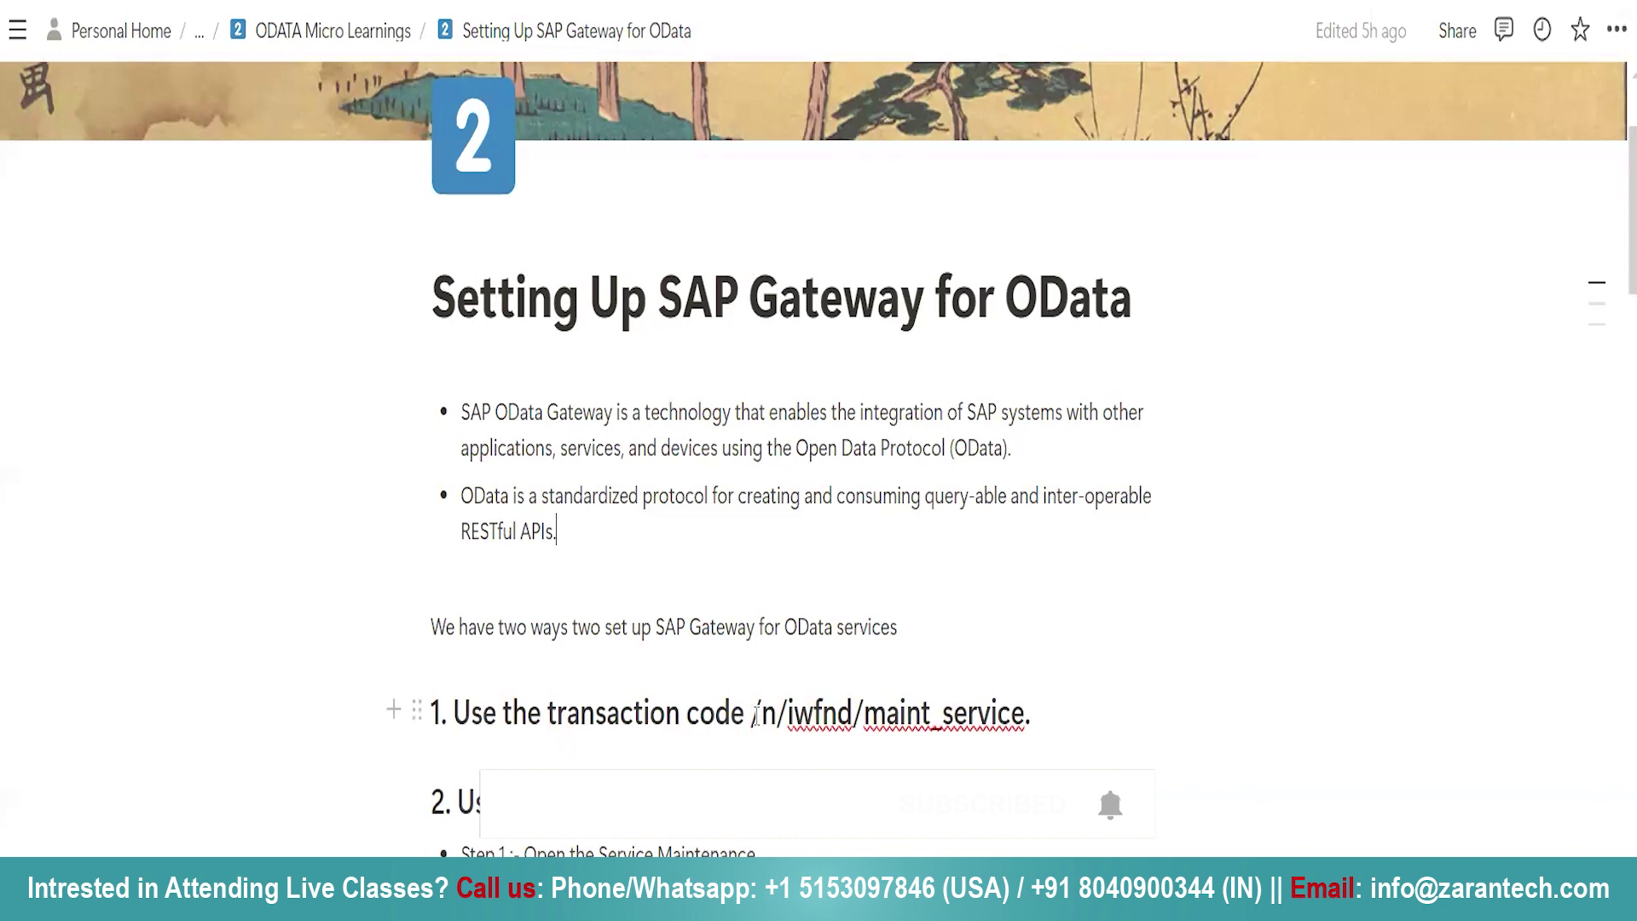
drag(754, 715, 1115, 701)
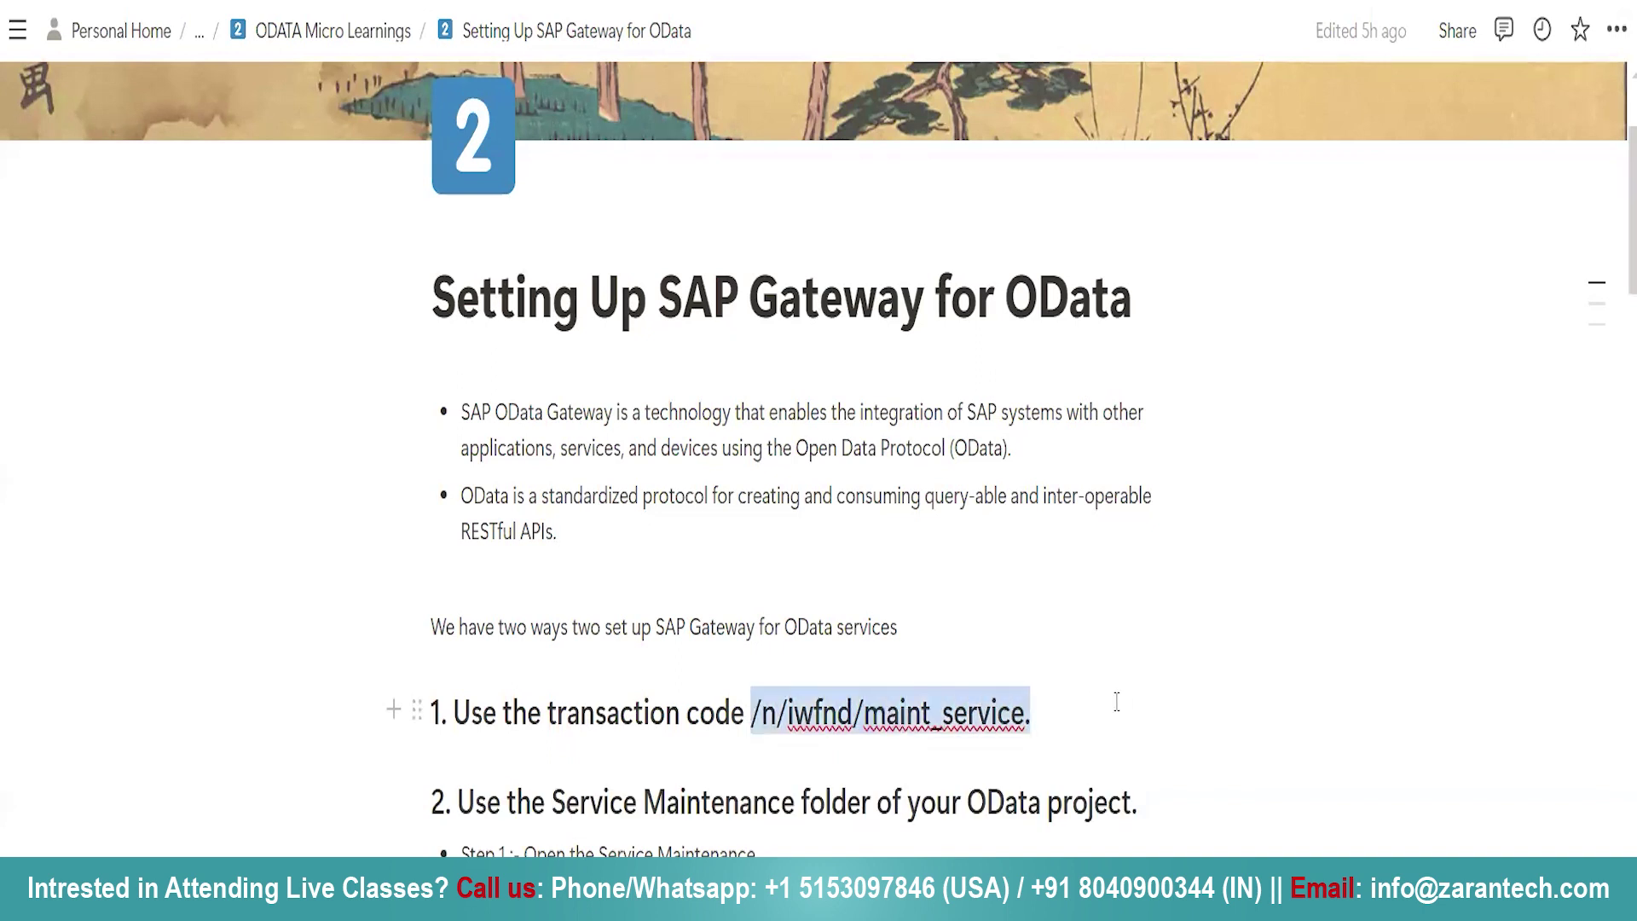
mouse_move(1032, 740)
mouse_down()
mouse_move(1007, 742)
mouse_move(1023, 740)
mouse_up()
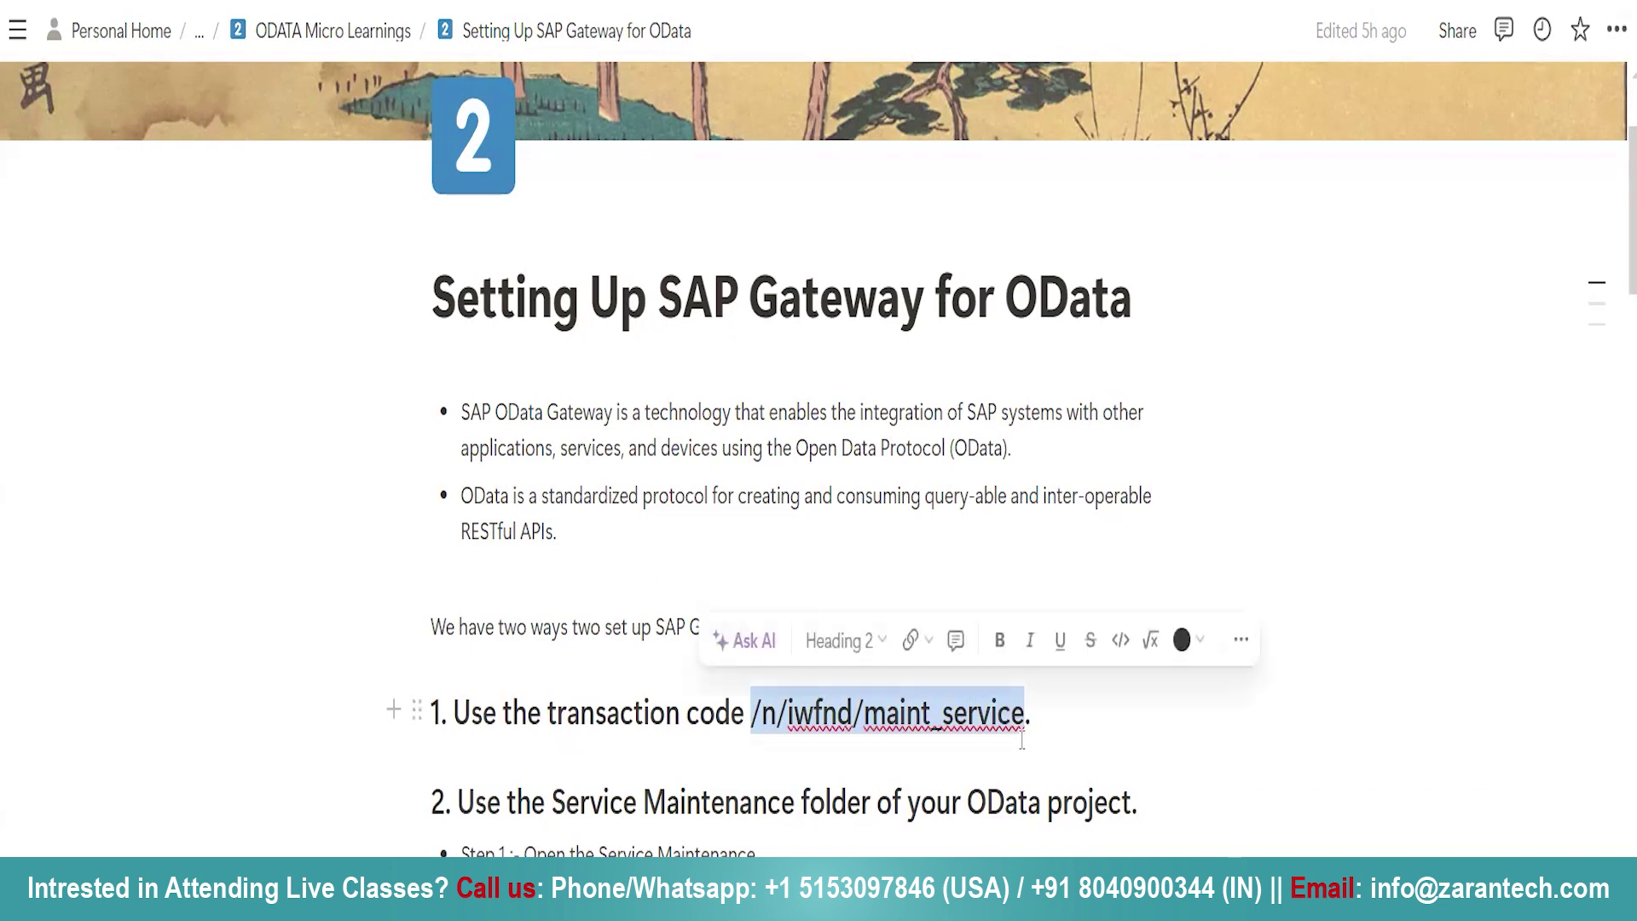
click(1105, 735)
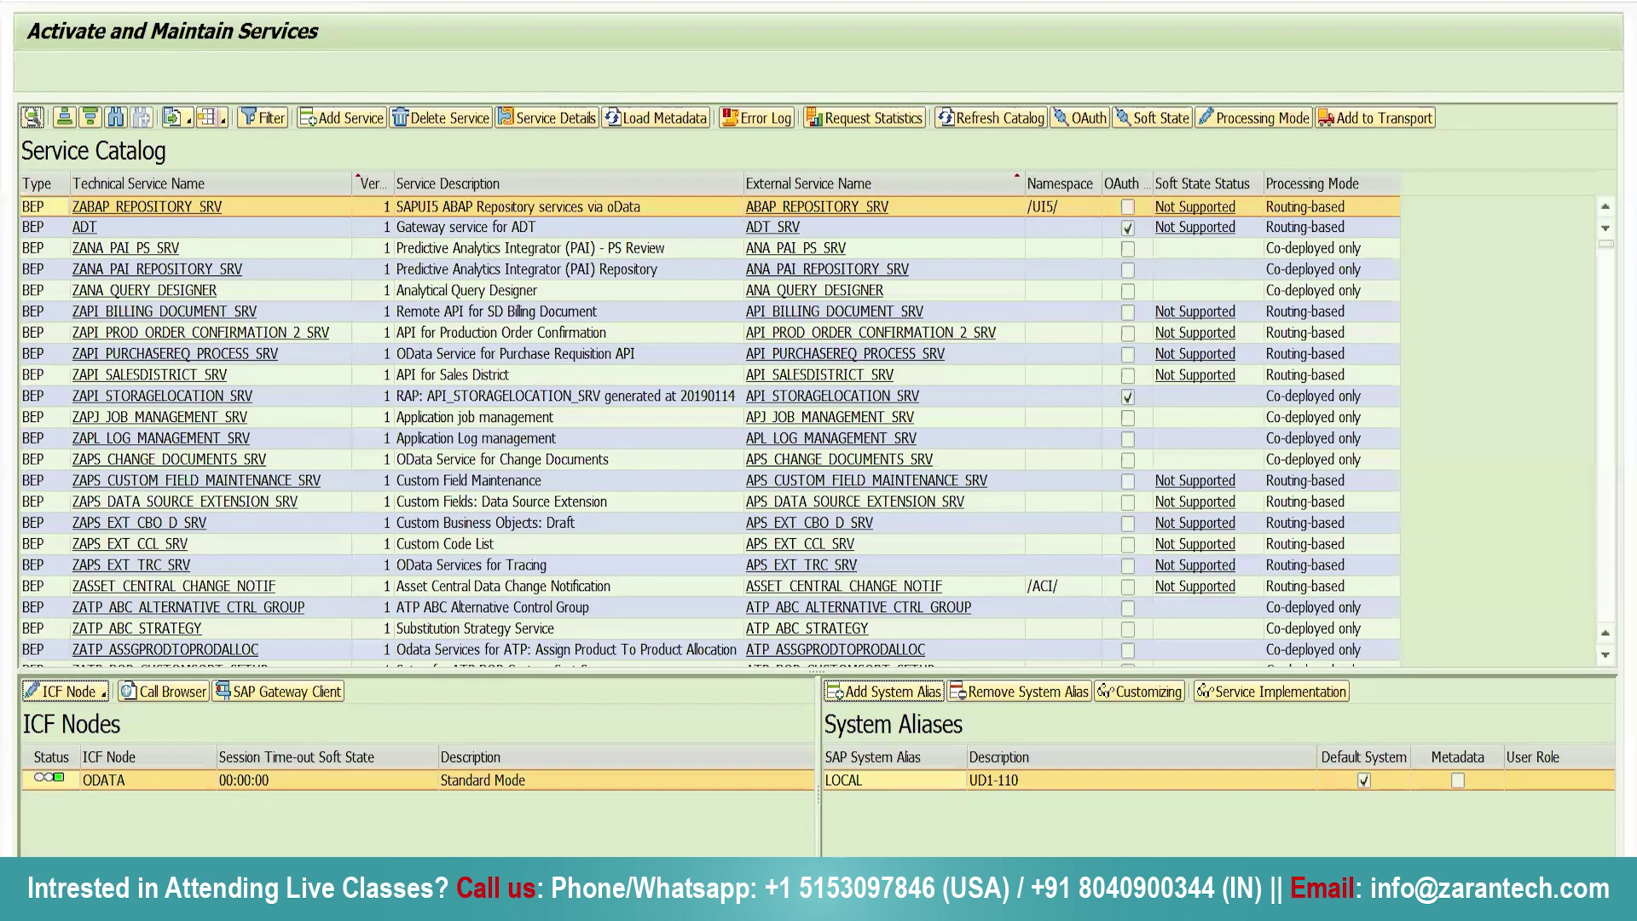
- Return to the Gateway Service Builder project list, then review the Service Maintenance step in Notion
key(F3)
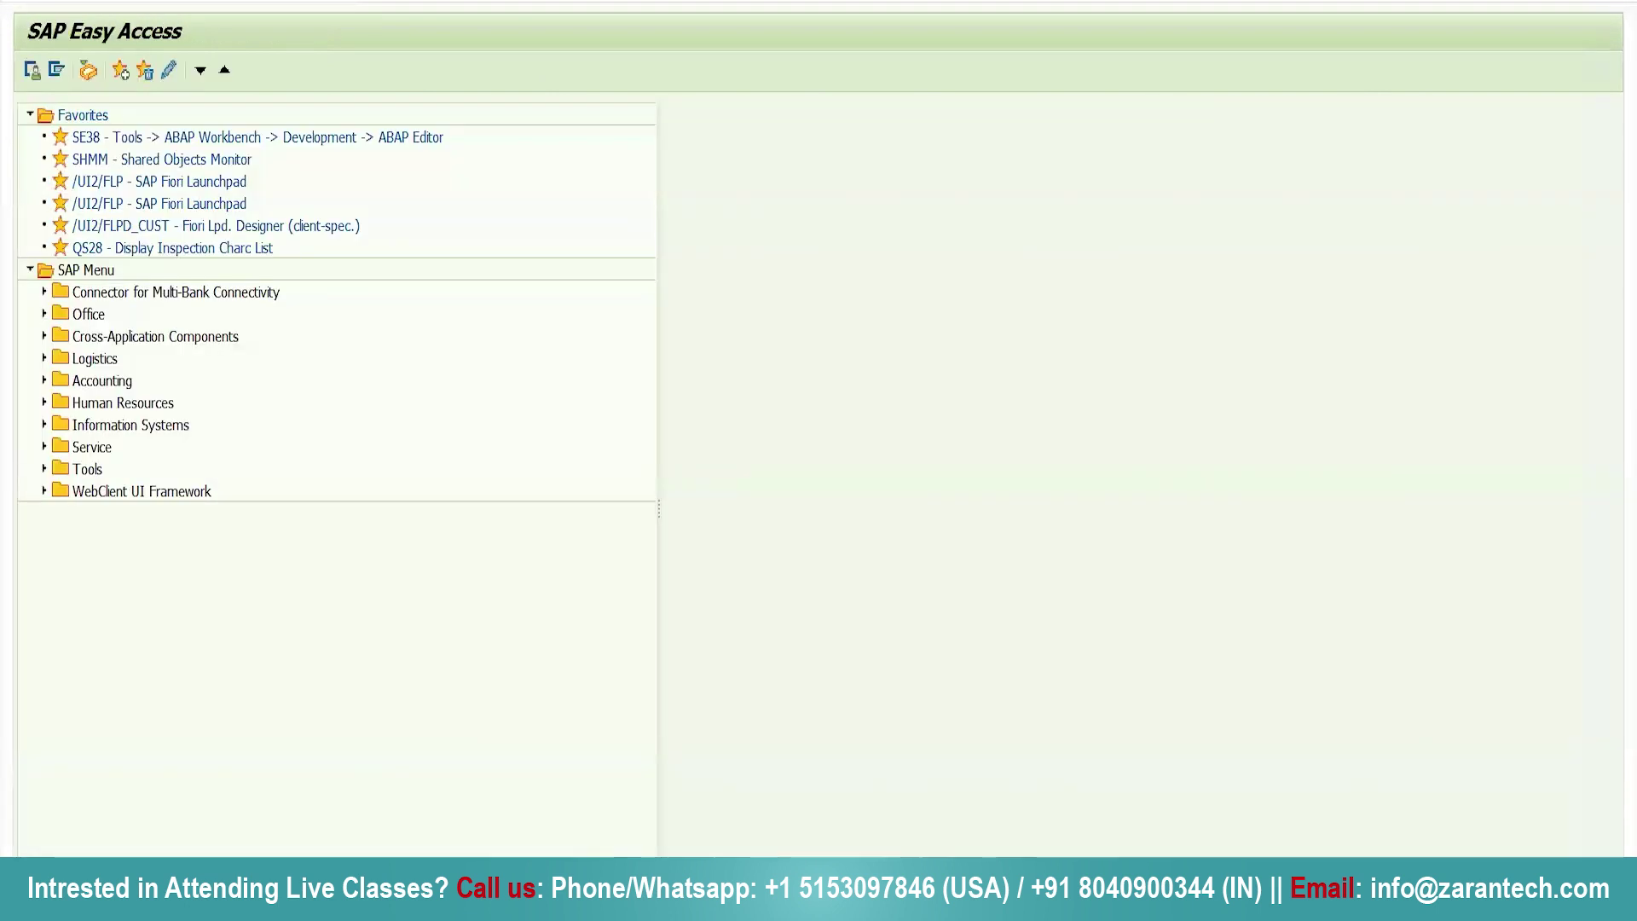
key(Return)
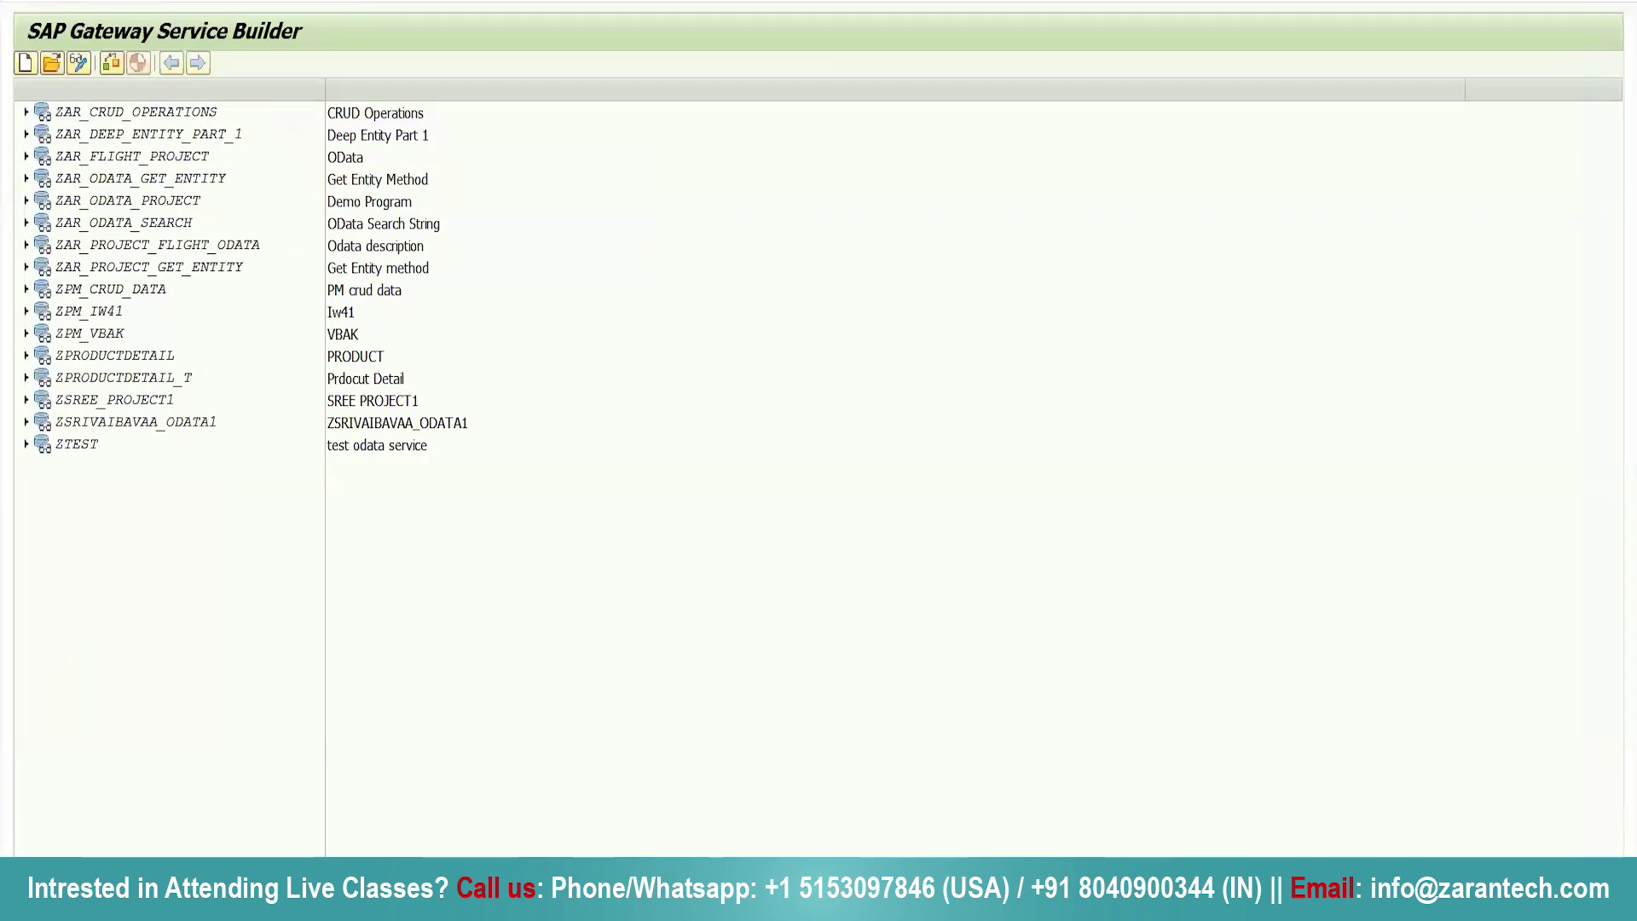
key(alt+Tab)
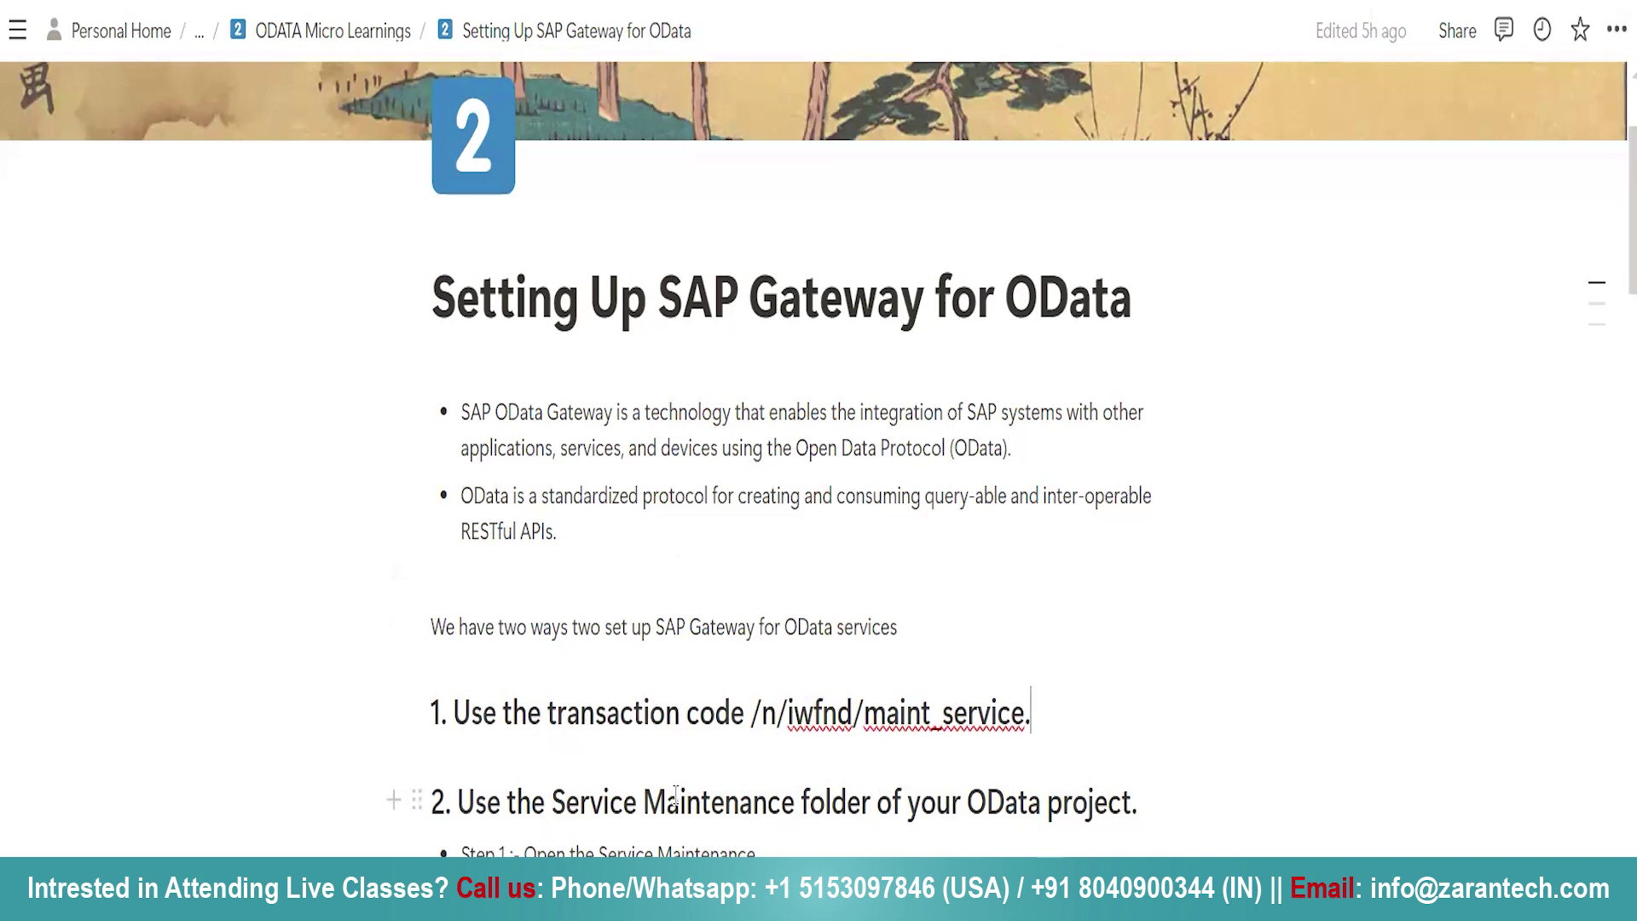
drag(680, 801, 1004, 805)
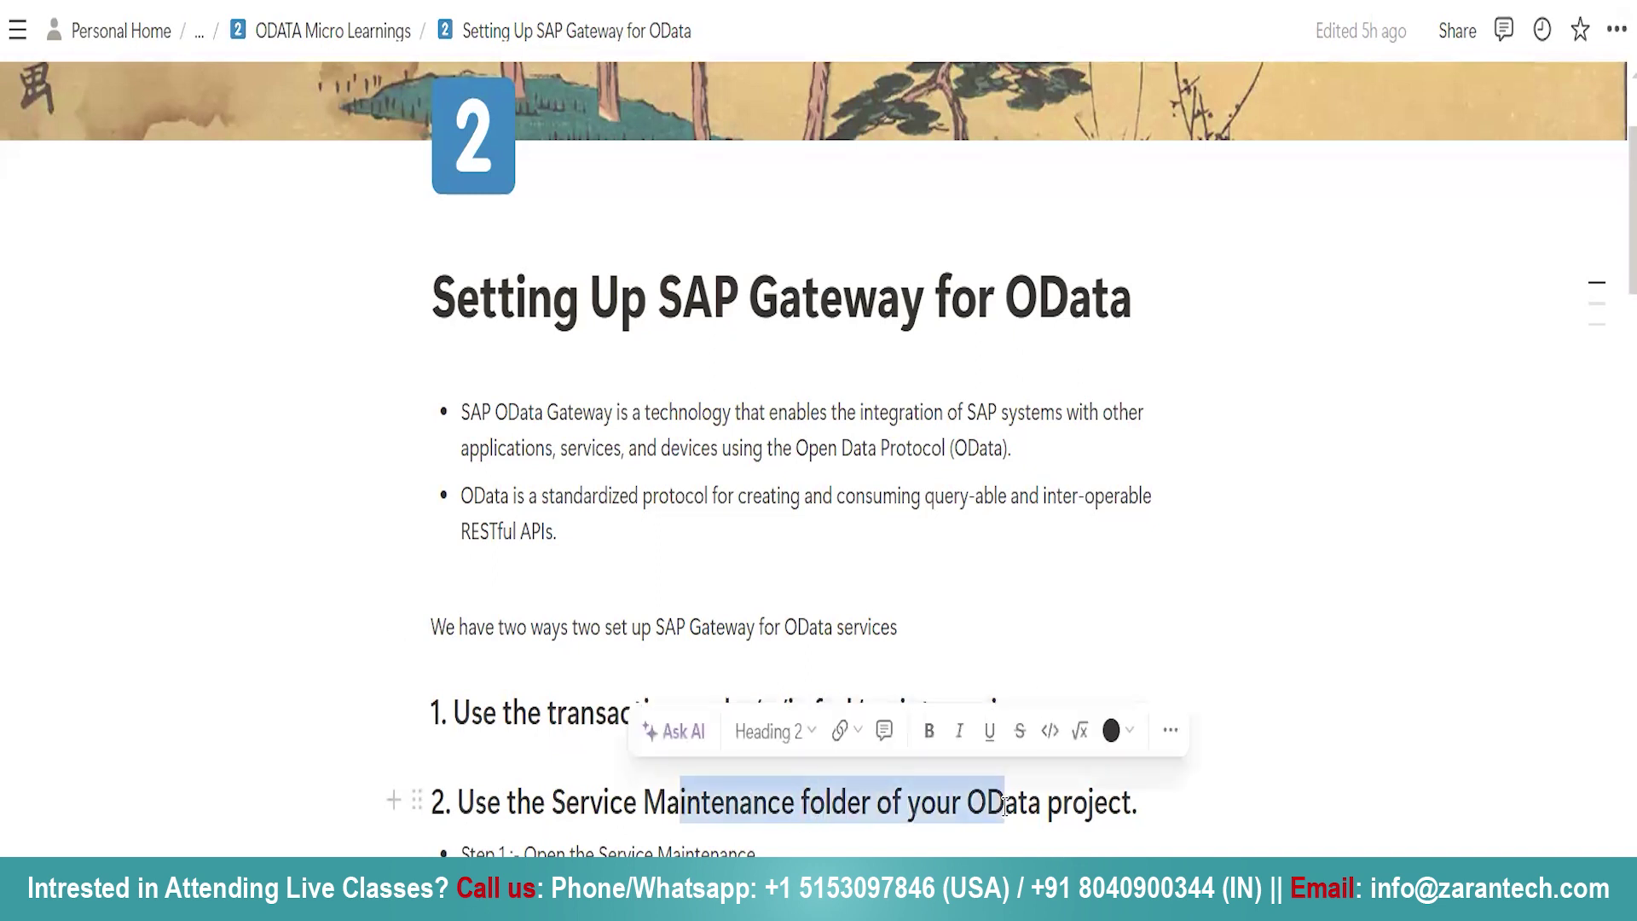
click(1004, 805)
scroll(1005, 806, down, 1)
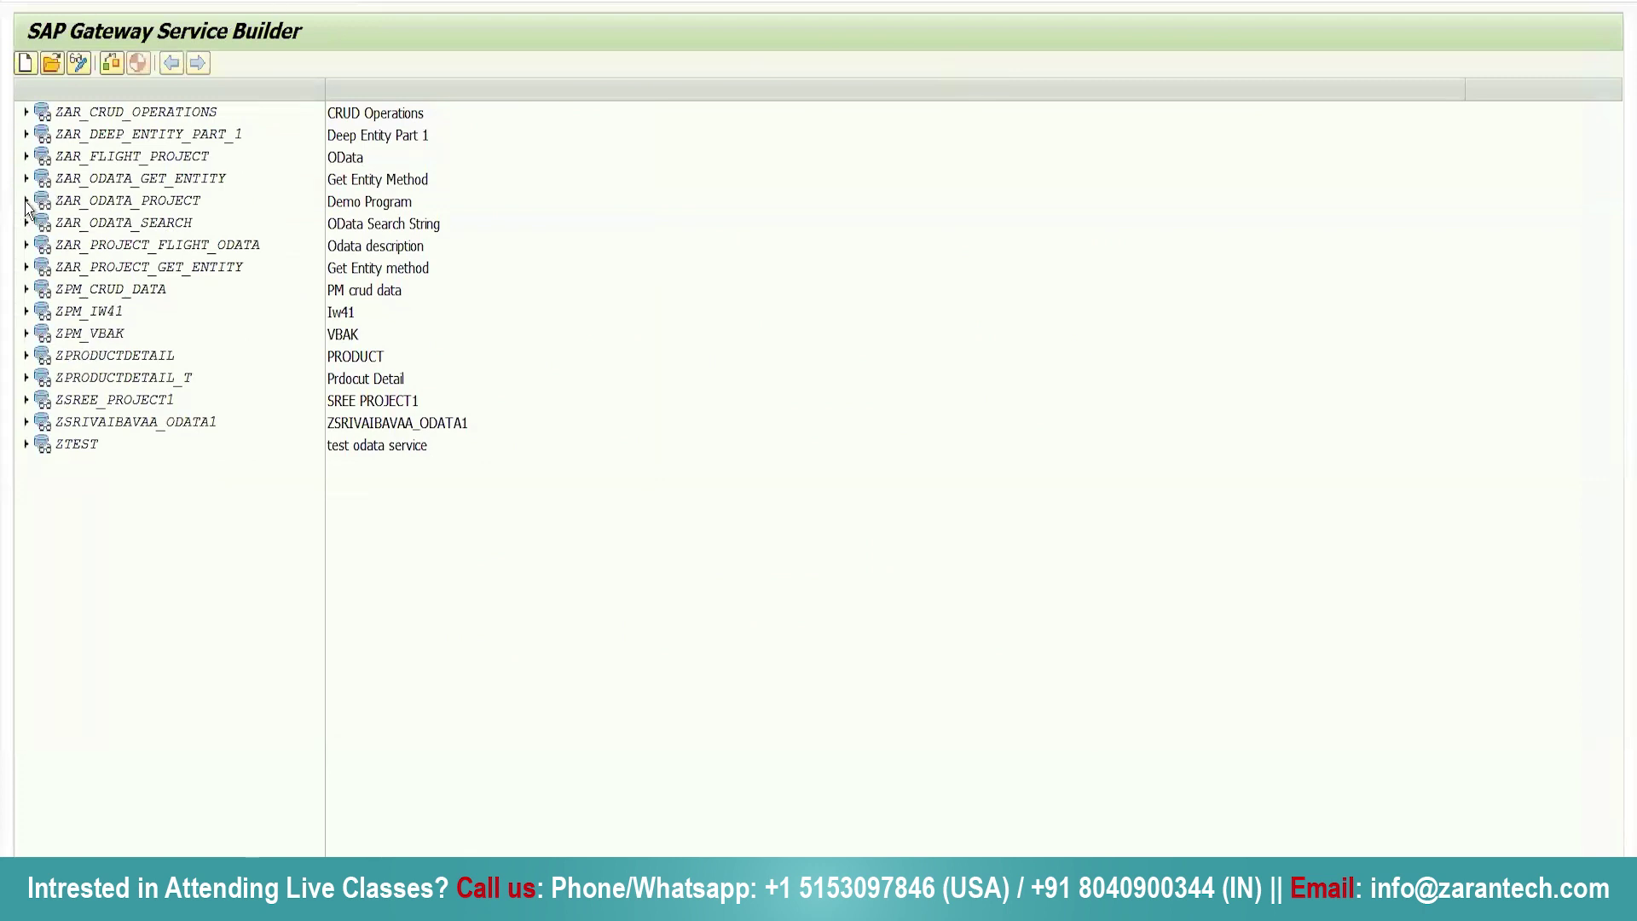
- Open CHP(3)800 under ZAR_ODATA_PROJECT's Service Maintenance and confirm redirecting to Maintain
click(26, 201)
click(40, 291)
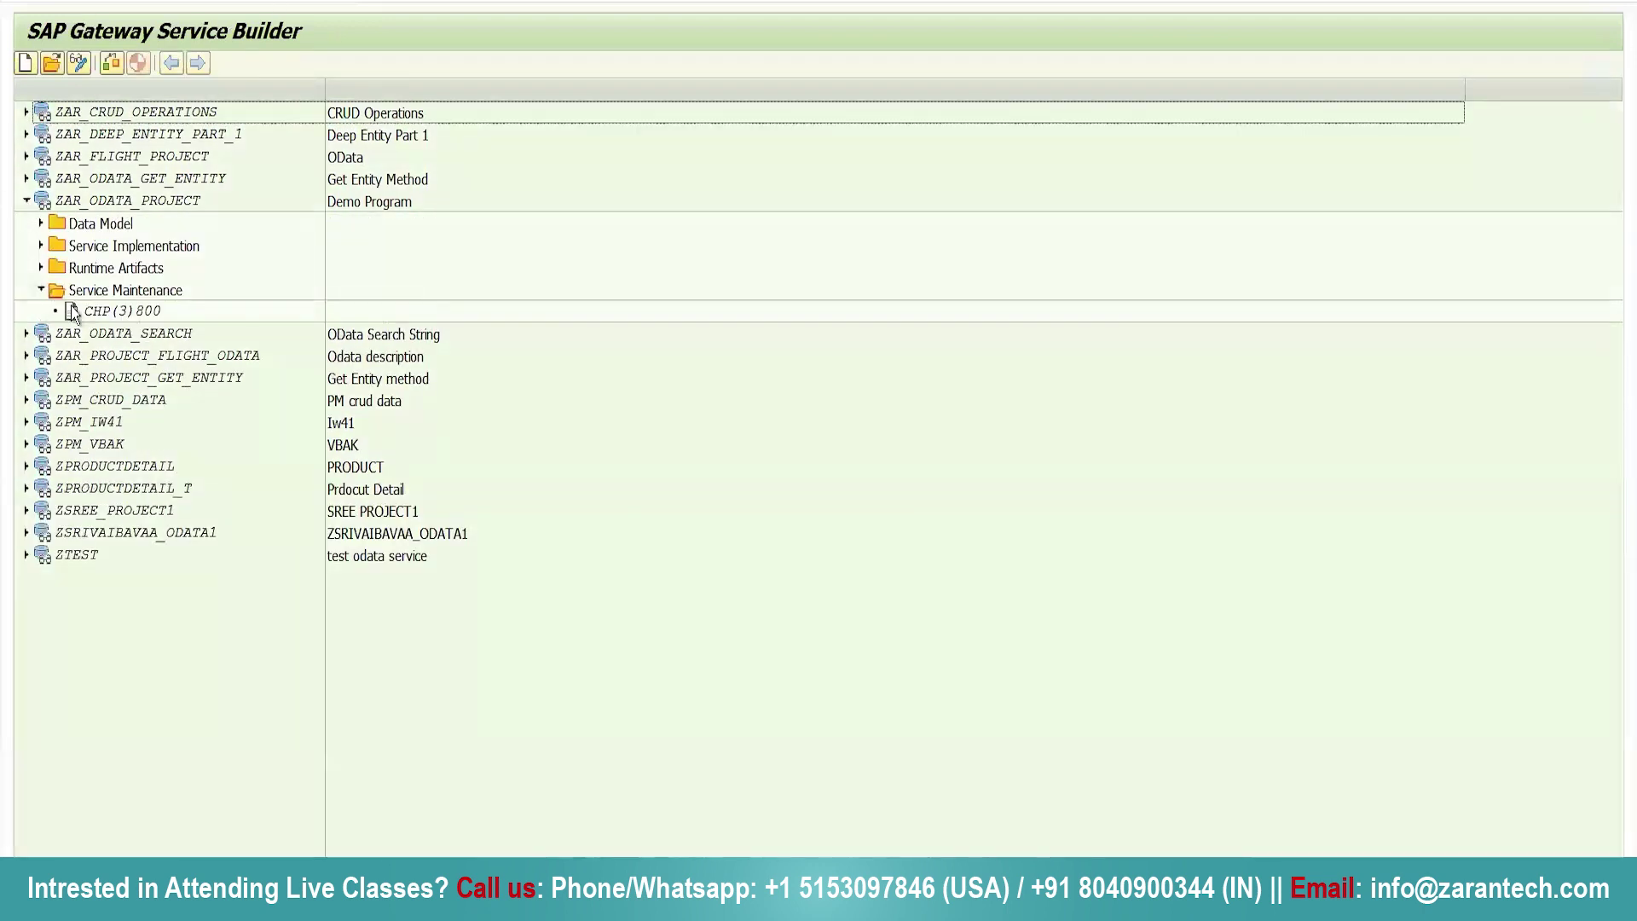
double_click(85, 312)
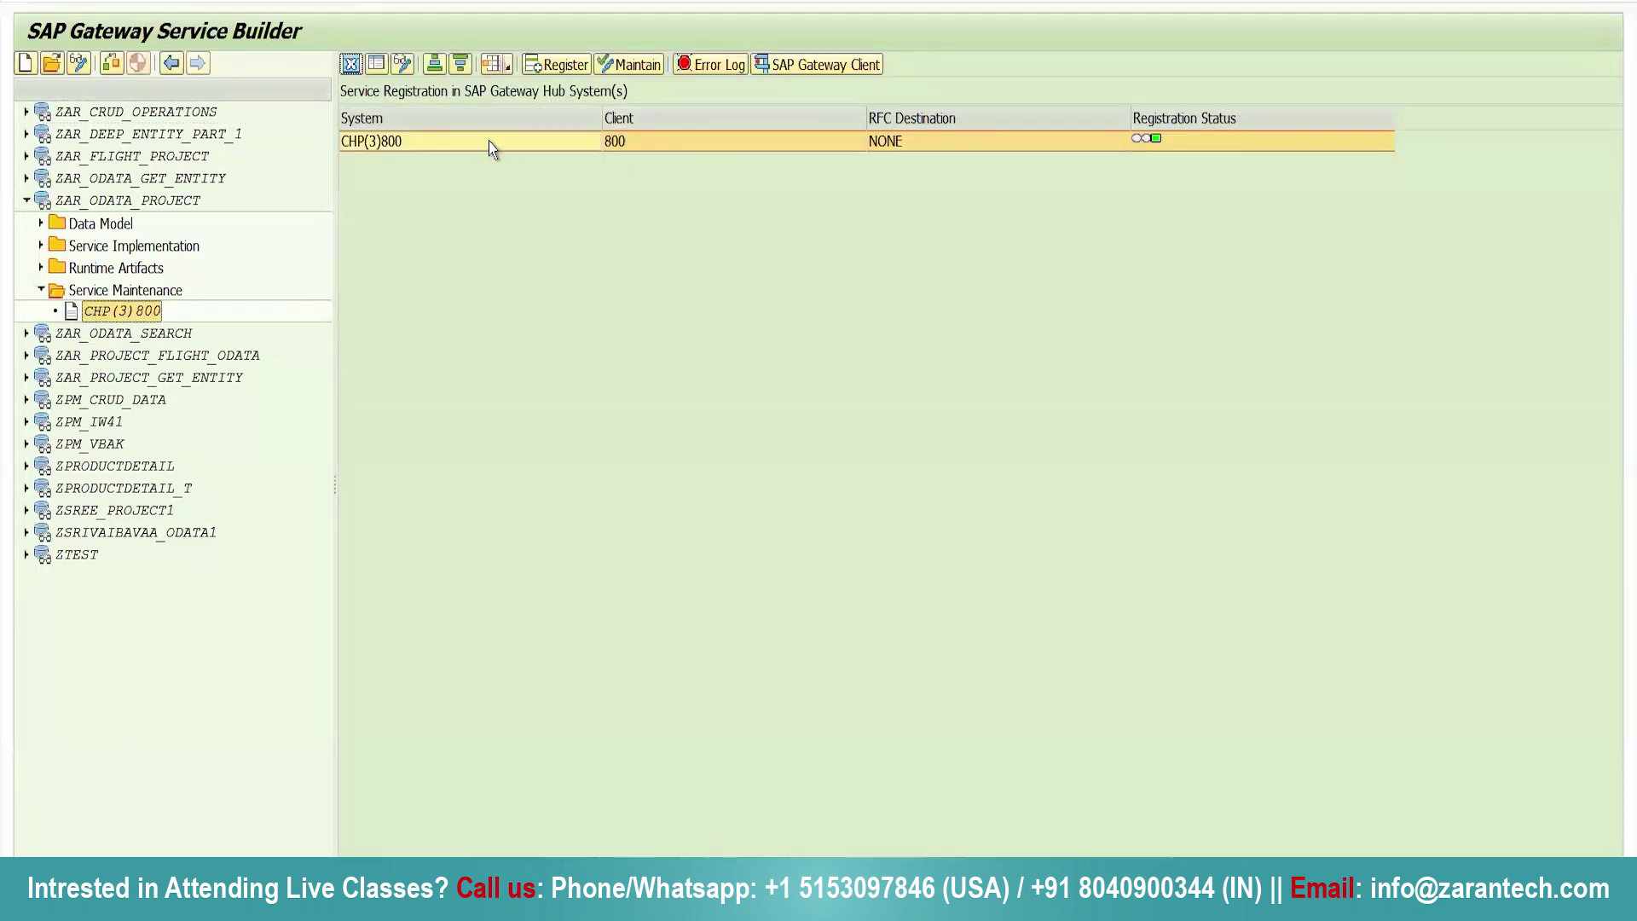
click(629, 68)
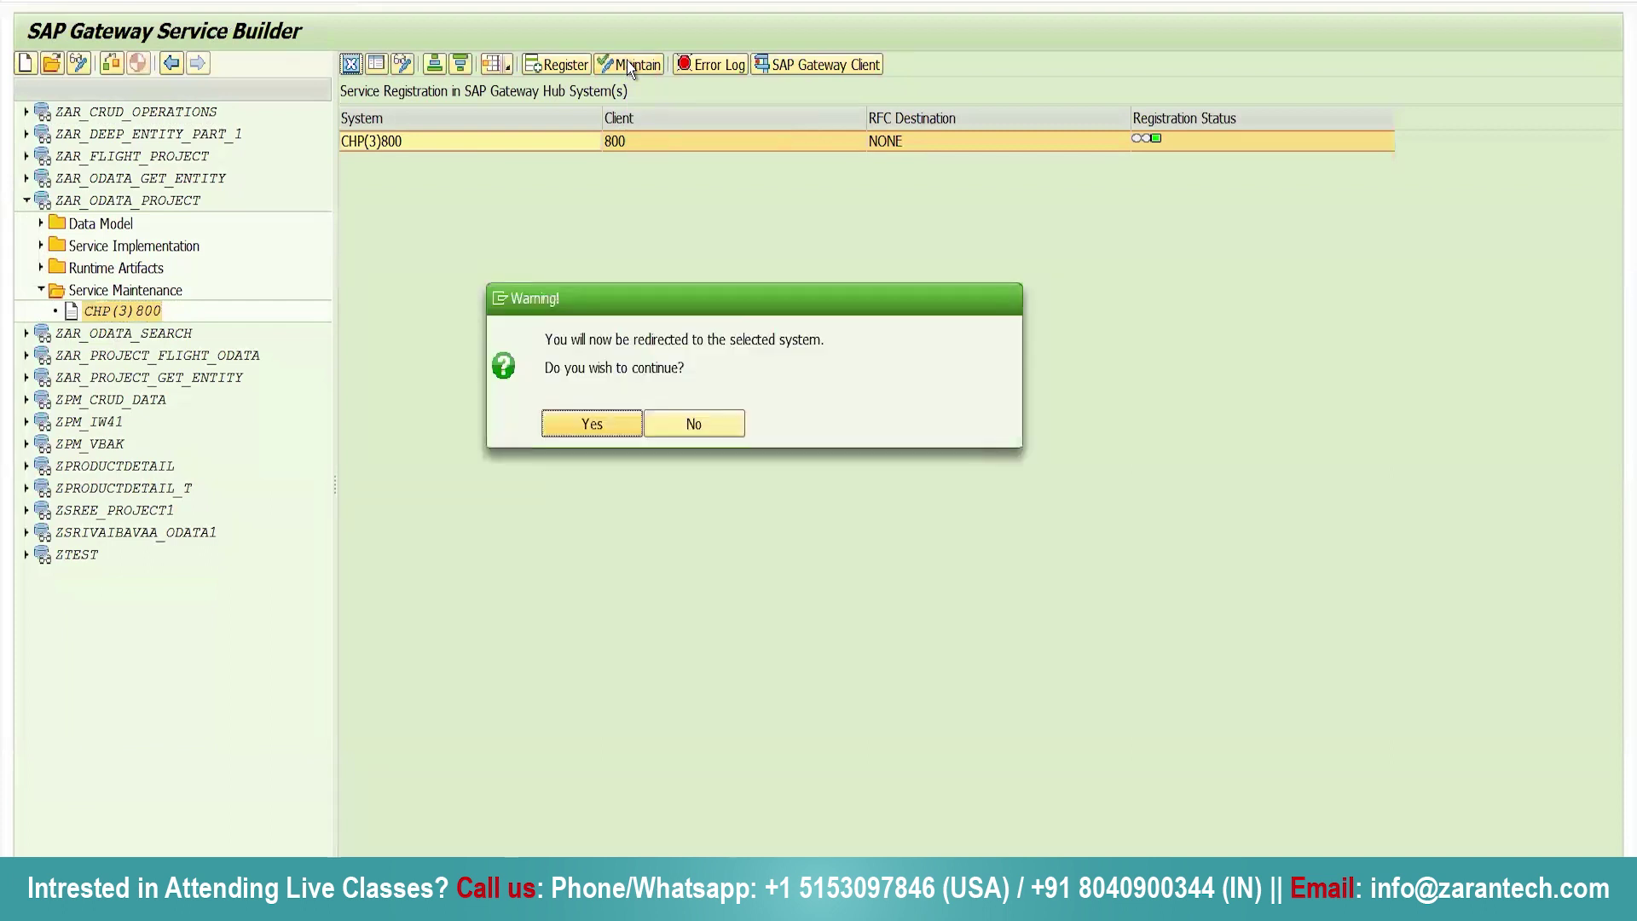
click(601, 424)
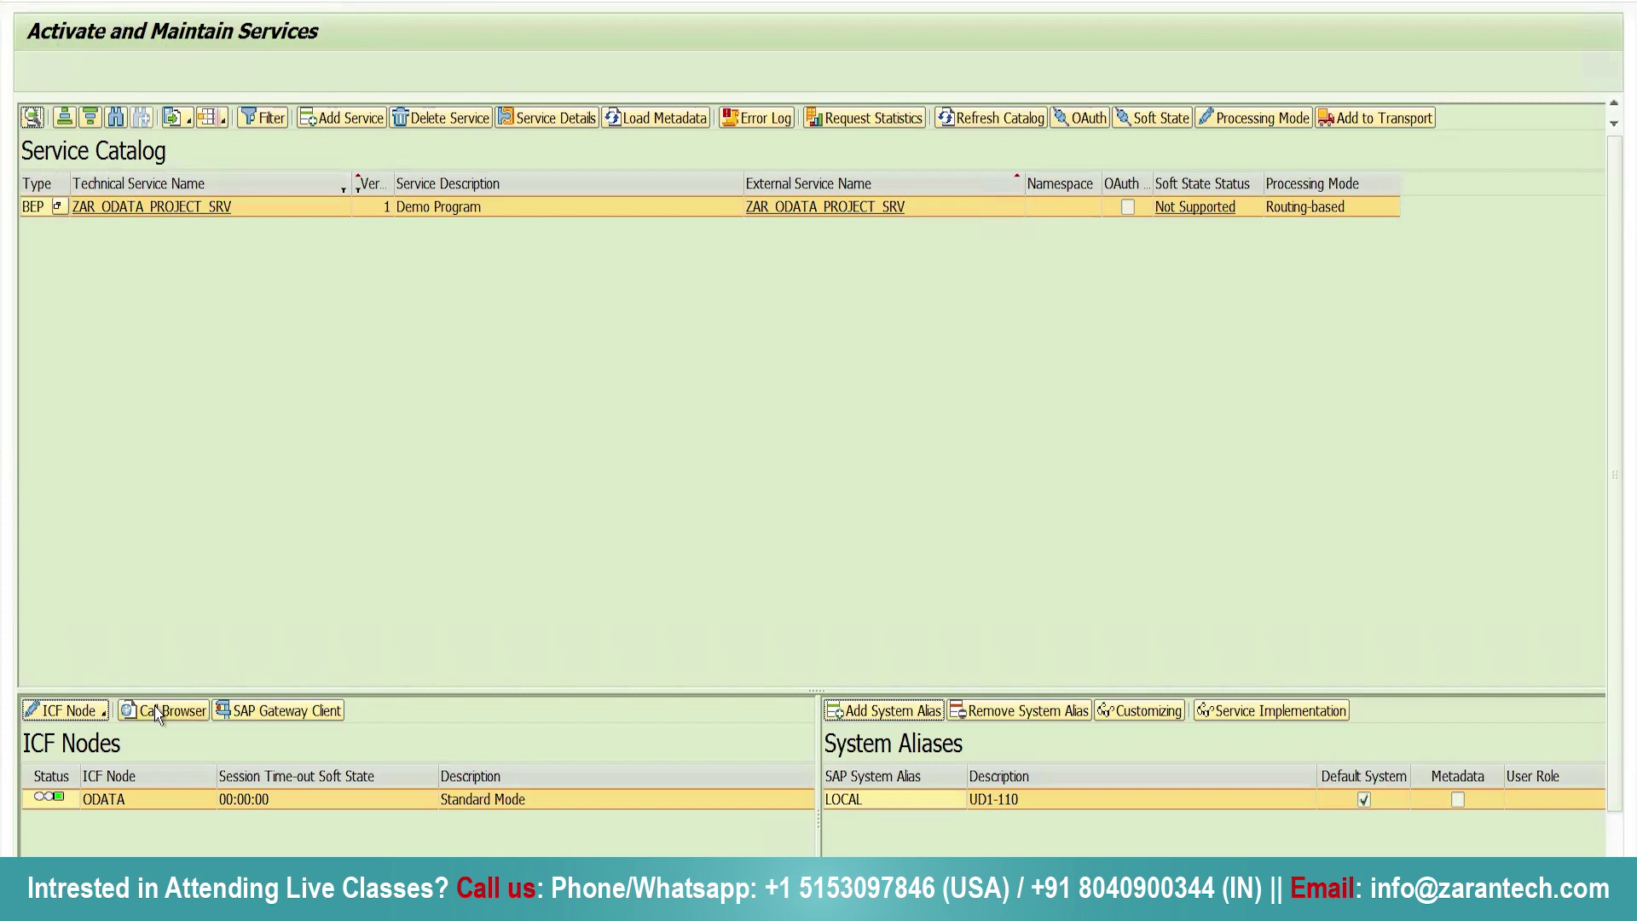
- Remove the LOCAL alias, delete ZAR_ODATA_PROJECT_SRV, then return and collapse Service Maintenance
click(1026, 802)
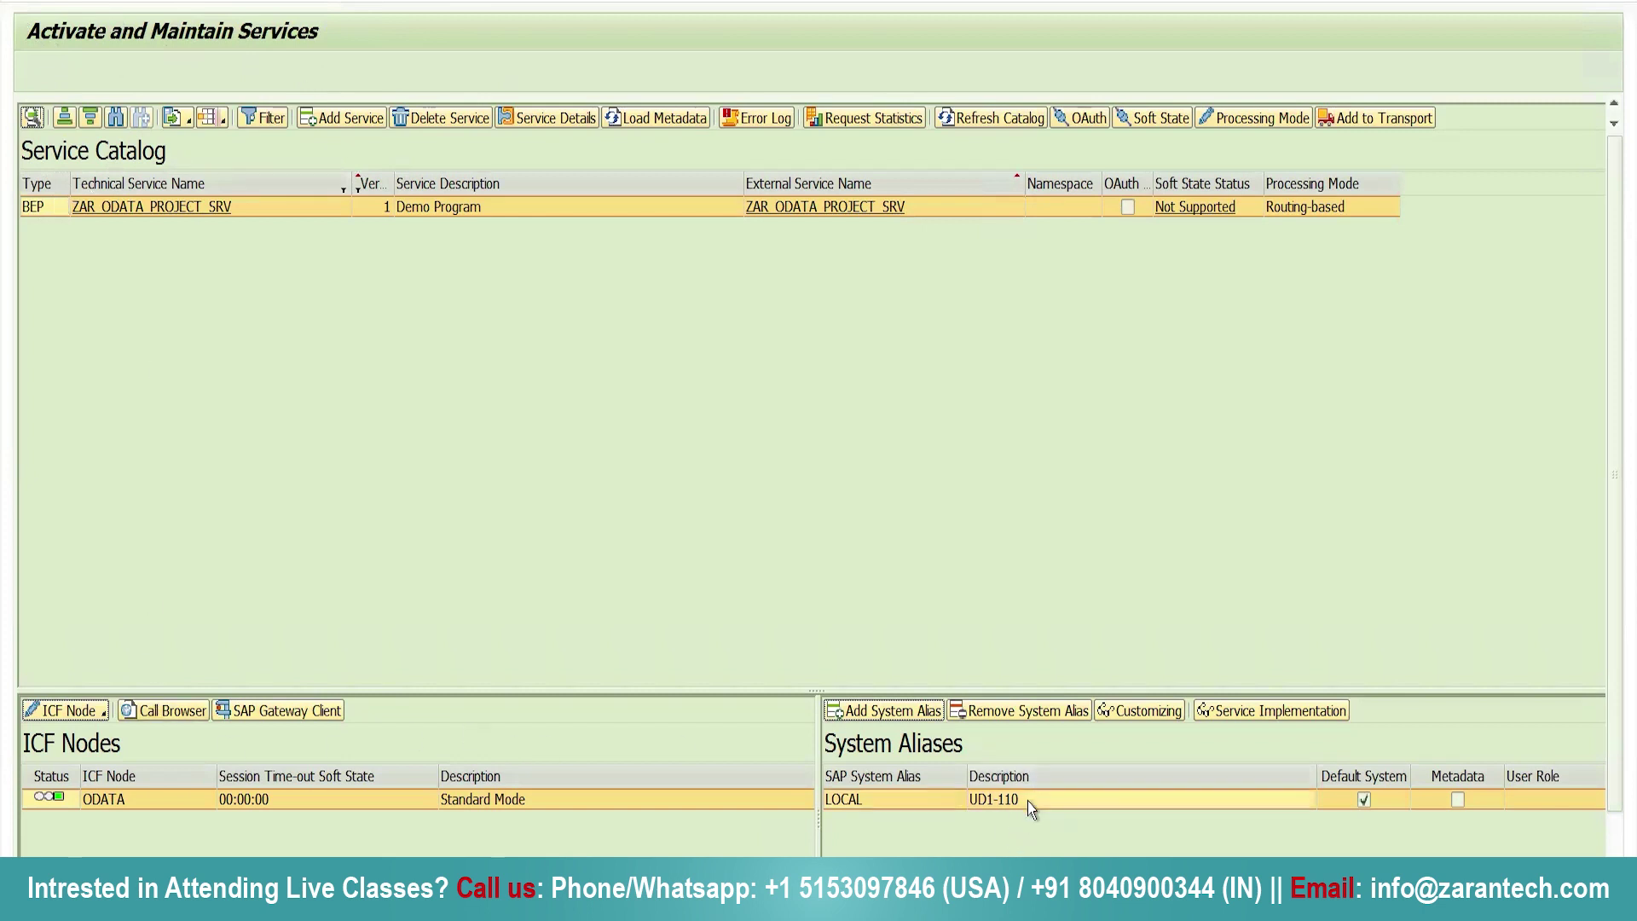
click(1053, 716)
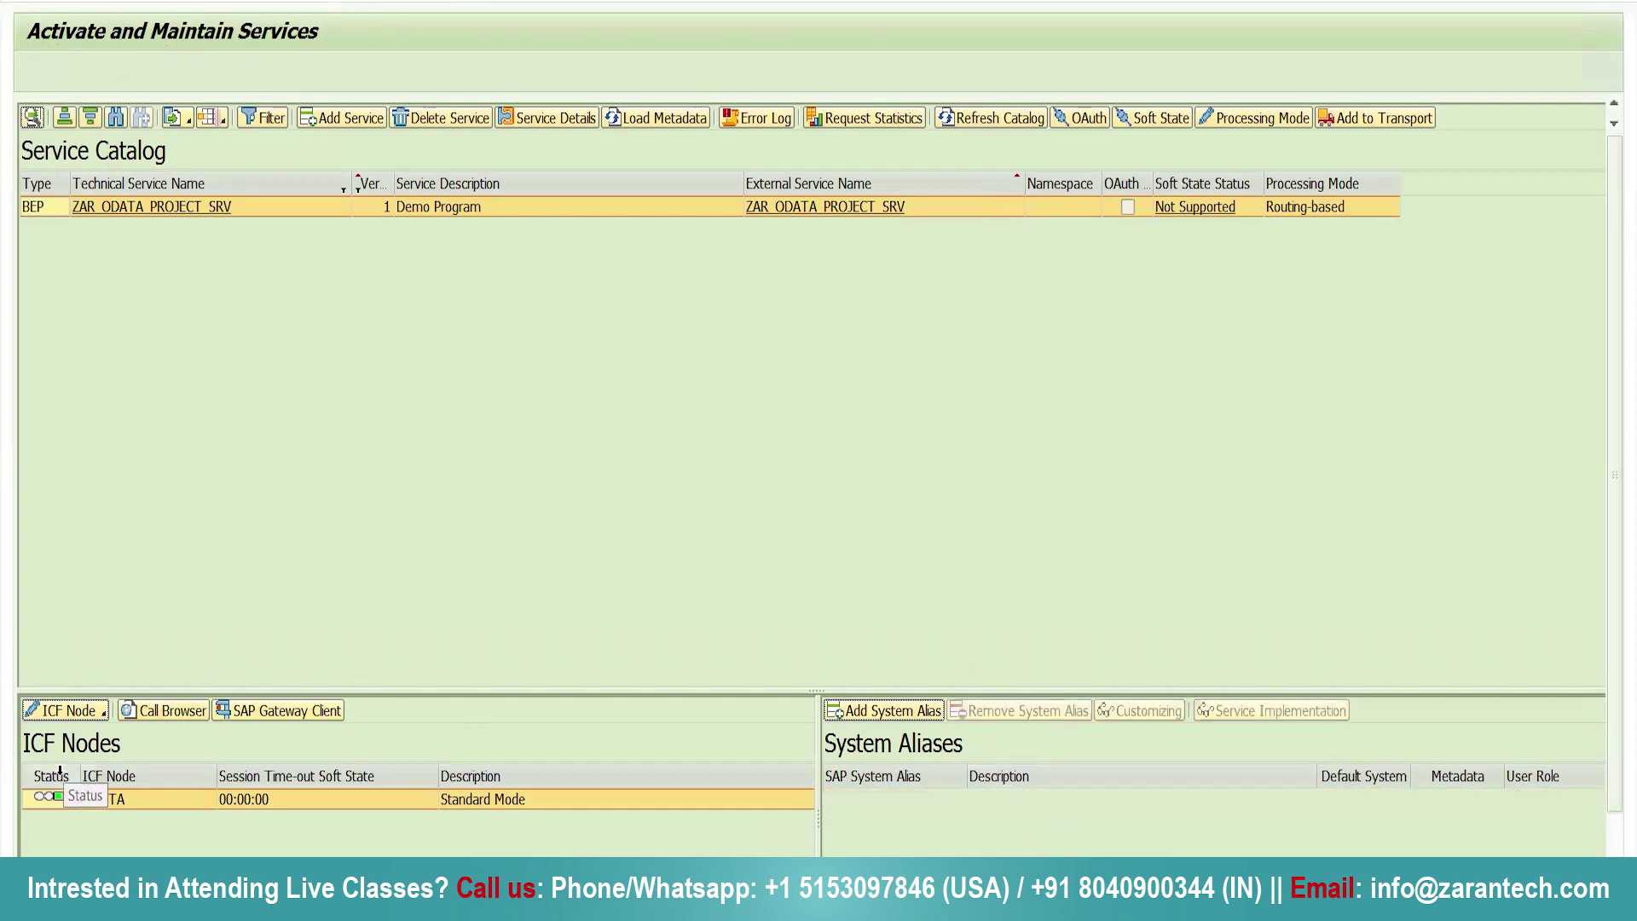
click(67, 711)
click(442, 119)
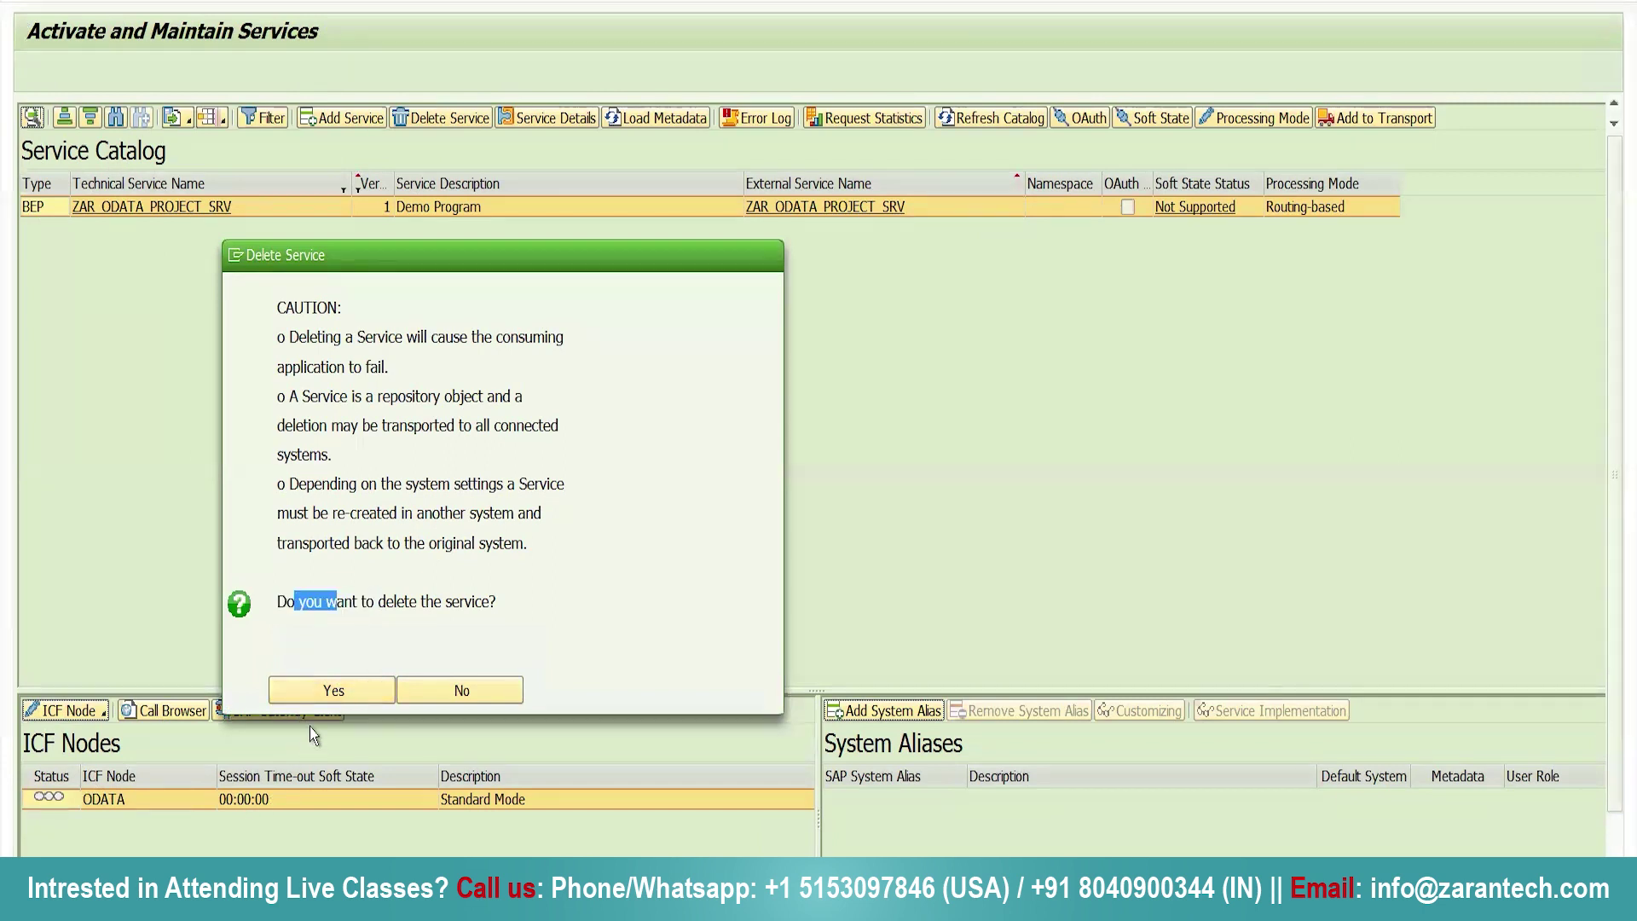
click(356, 689)
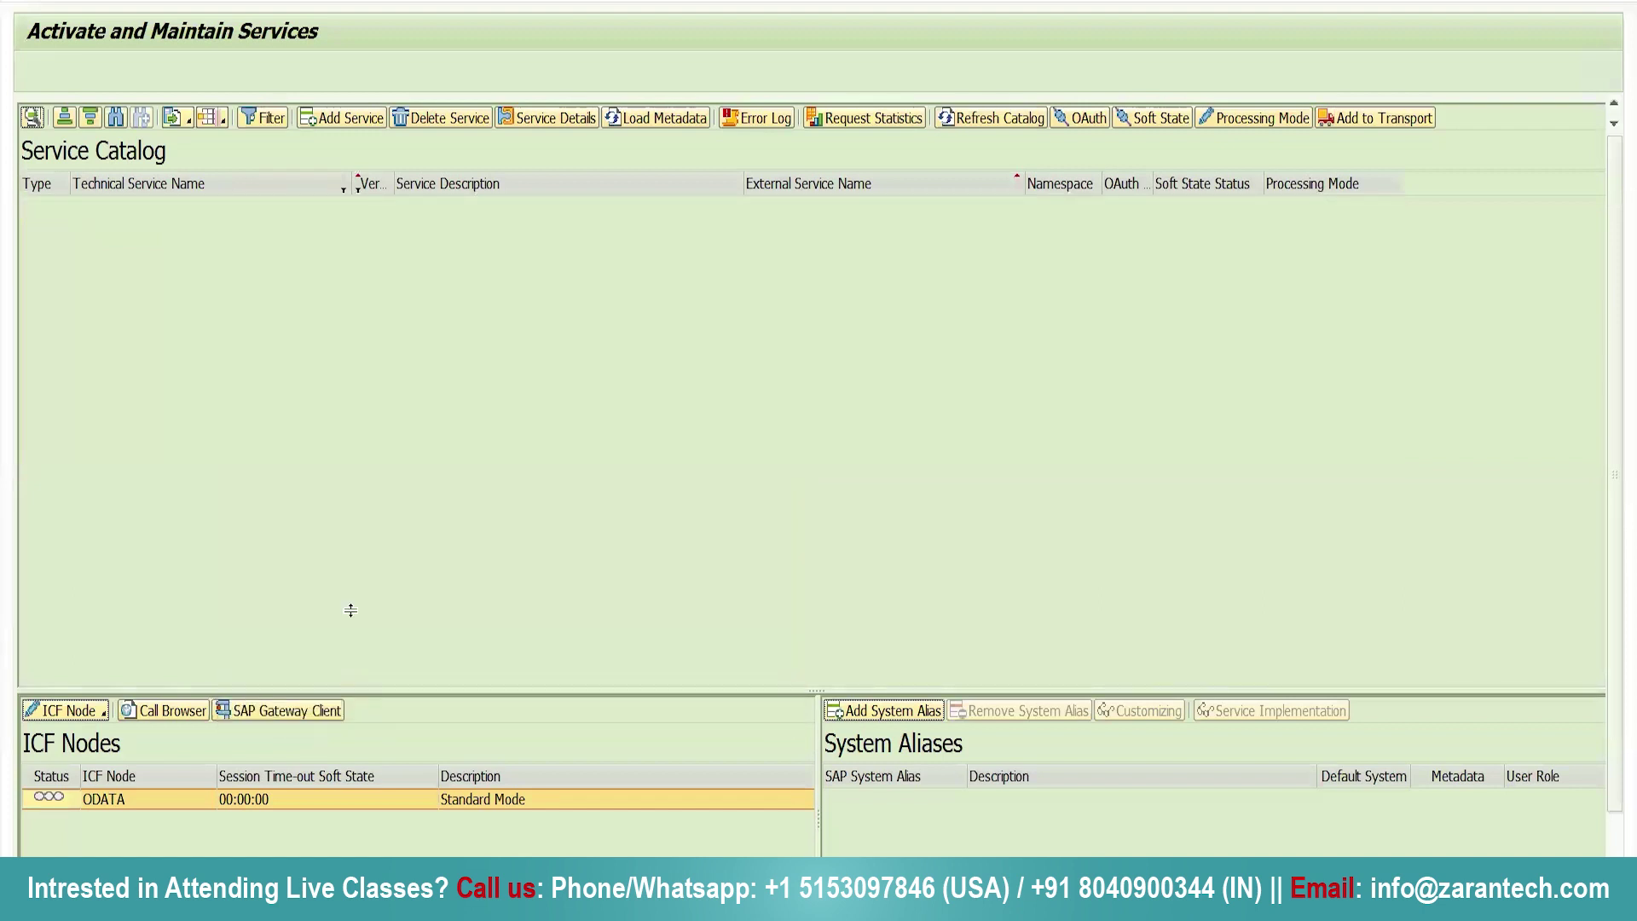
click(281, 1)
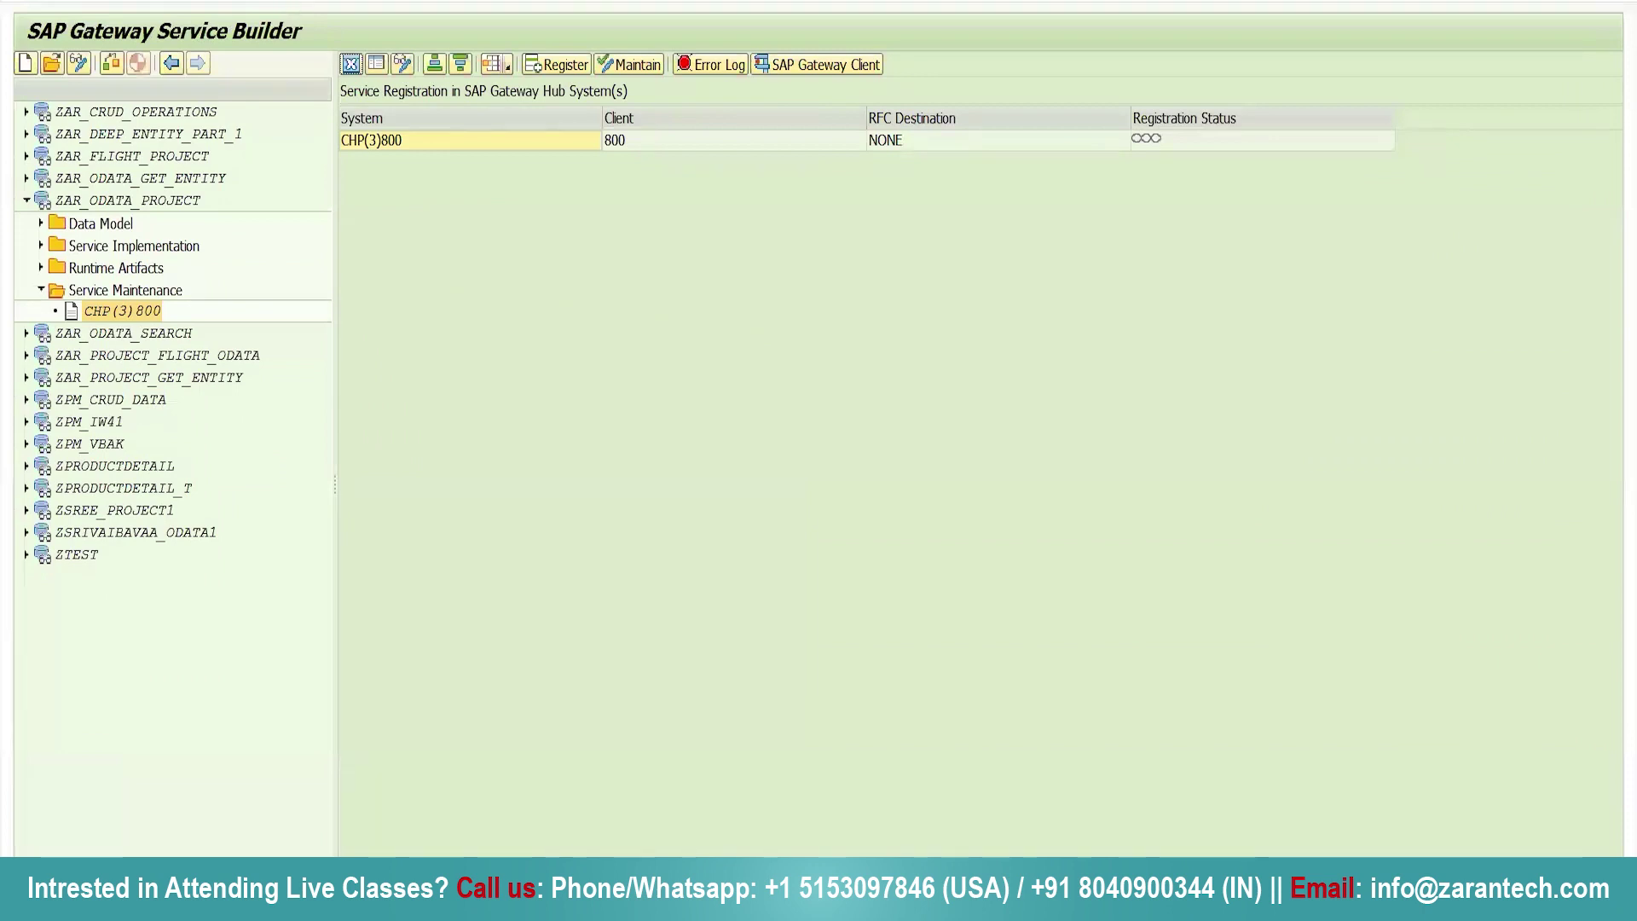
click(40, 289)
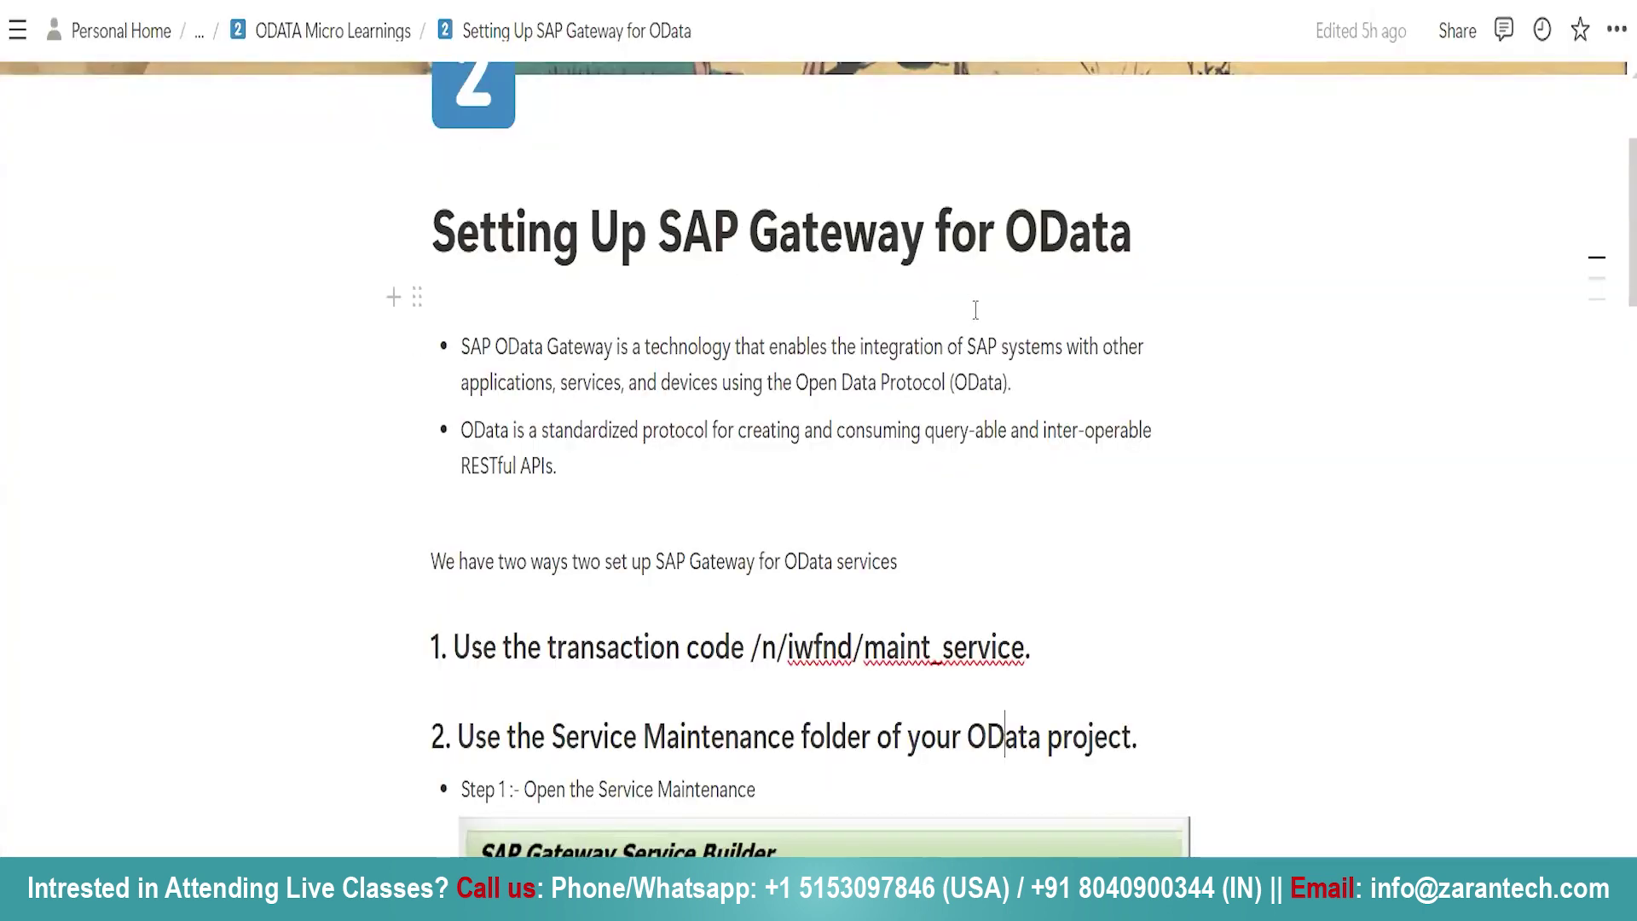
- Drag the embedded Service Builder screenshot up to sit directly beneath the Step 1 bullet
scroll(975, 310, up, 1)
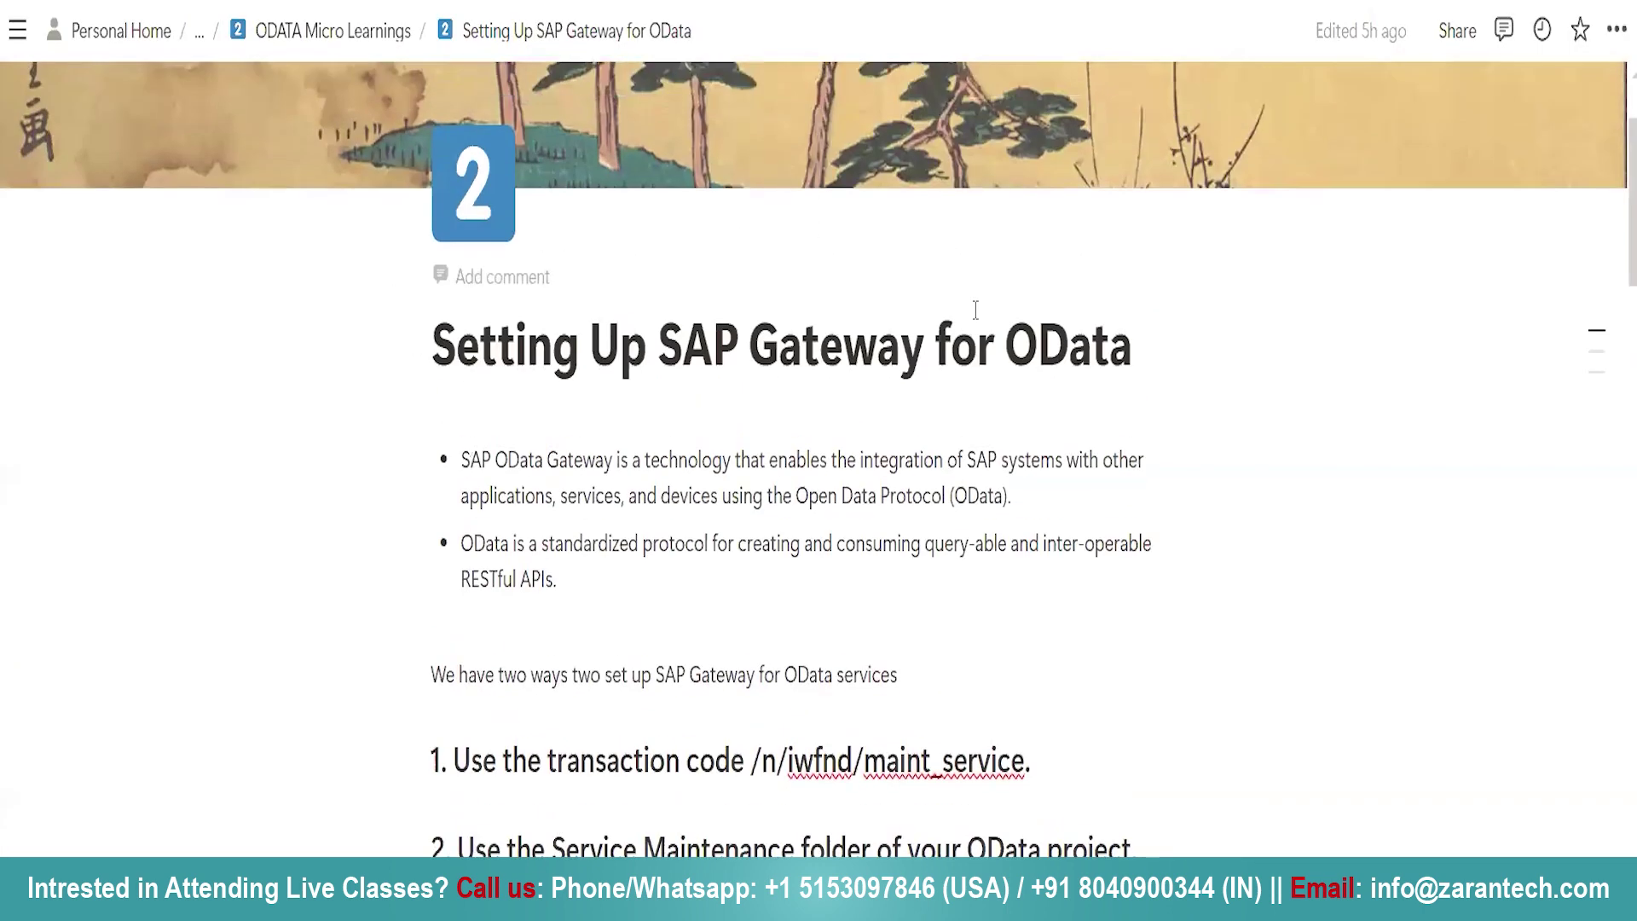
scroll(975, 310, down, 4)
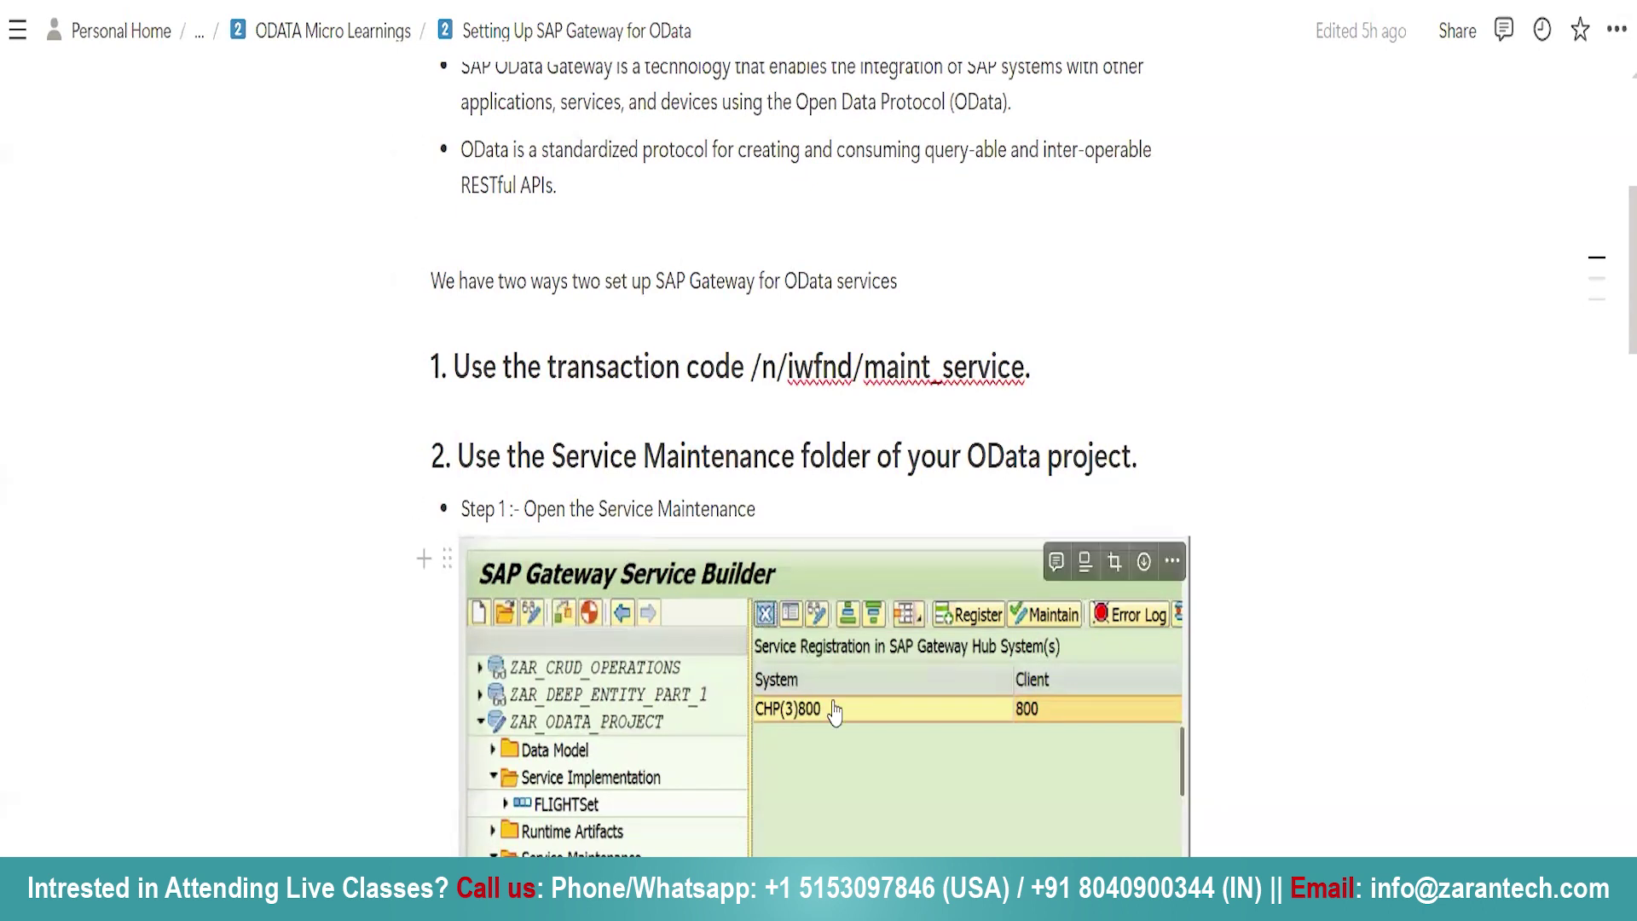
drag(904, 772, 1196, 393)
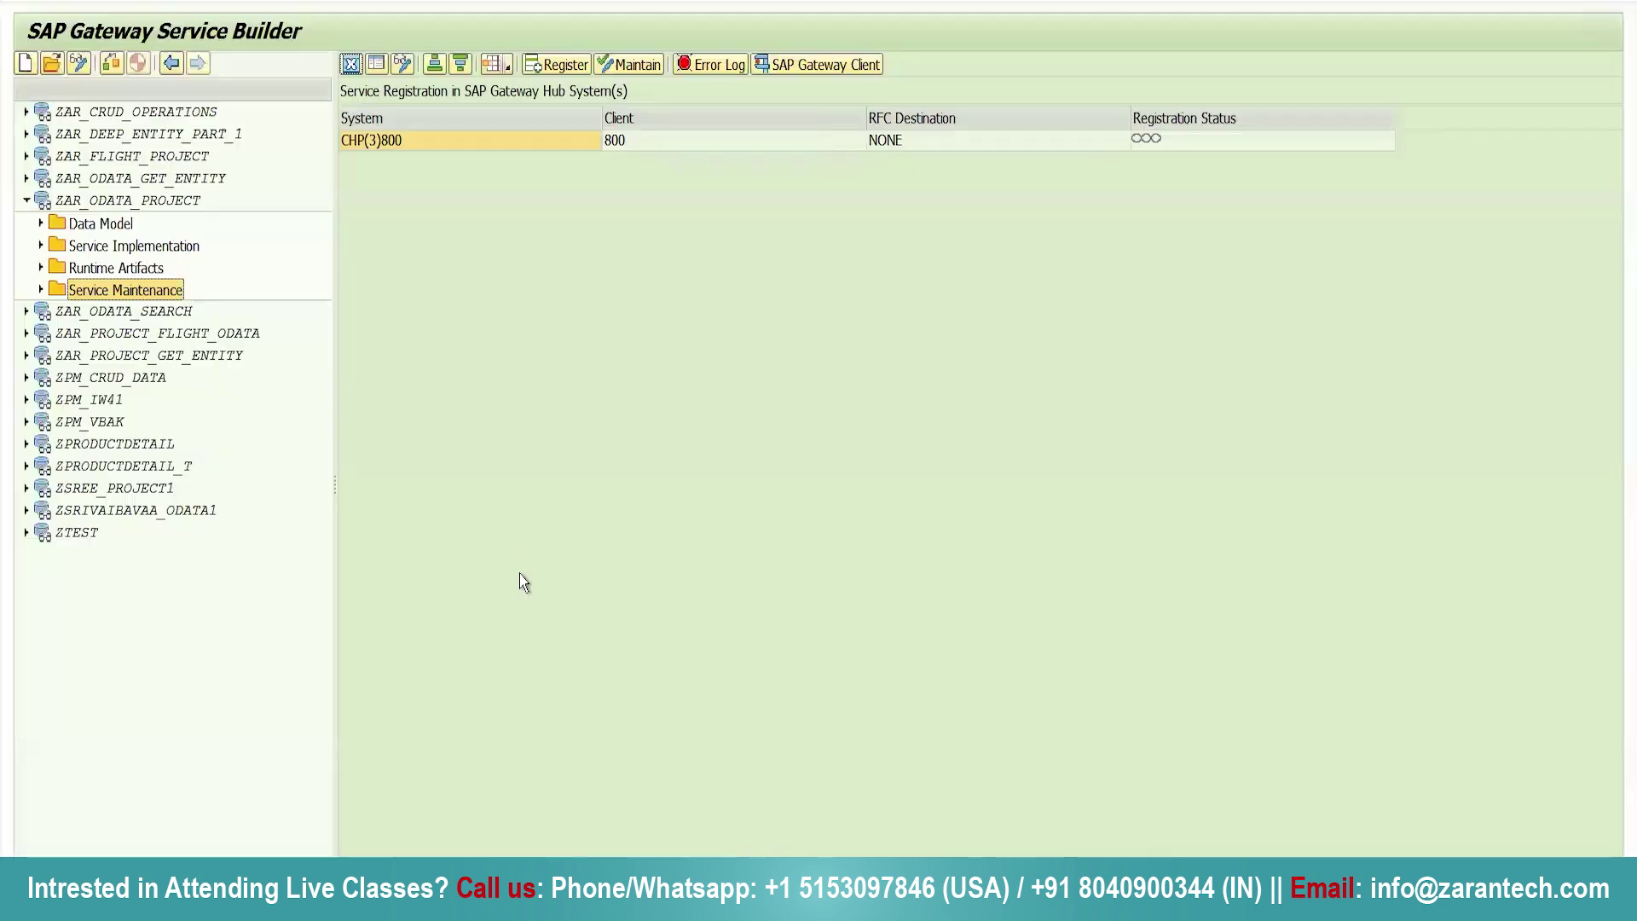
- Expand Service Maintenance under ZAR_ODATA_PROJECT to reveal the unregistered CHP(3)800 entry
click(41, 290)
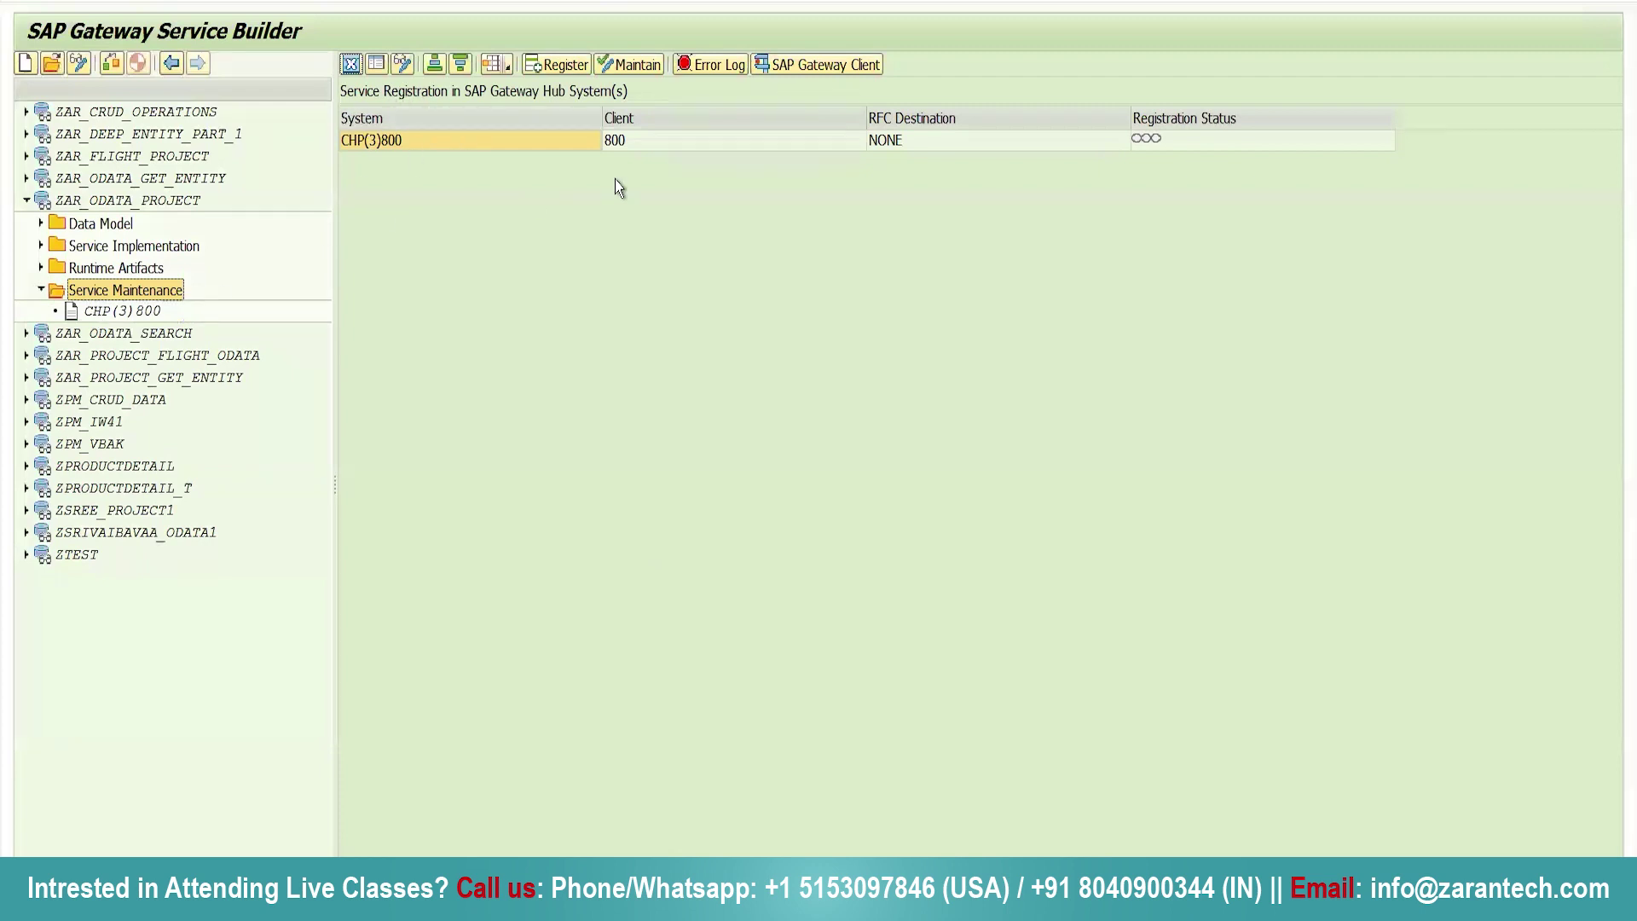
- Register with system alias LOCAL and review the ZAR_ODATA_PROJECT_SRV Add Service details
click(544, 65)
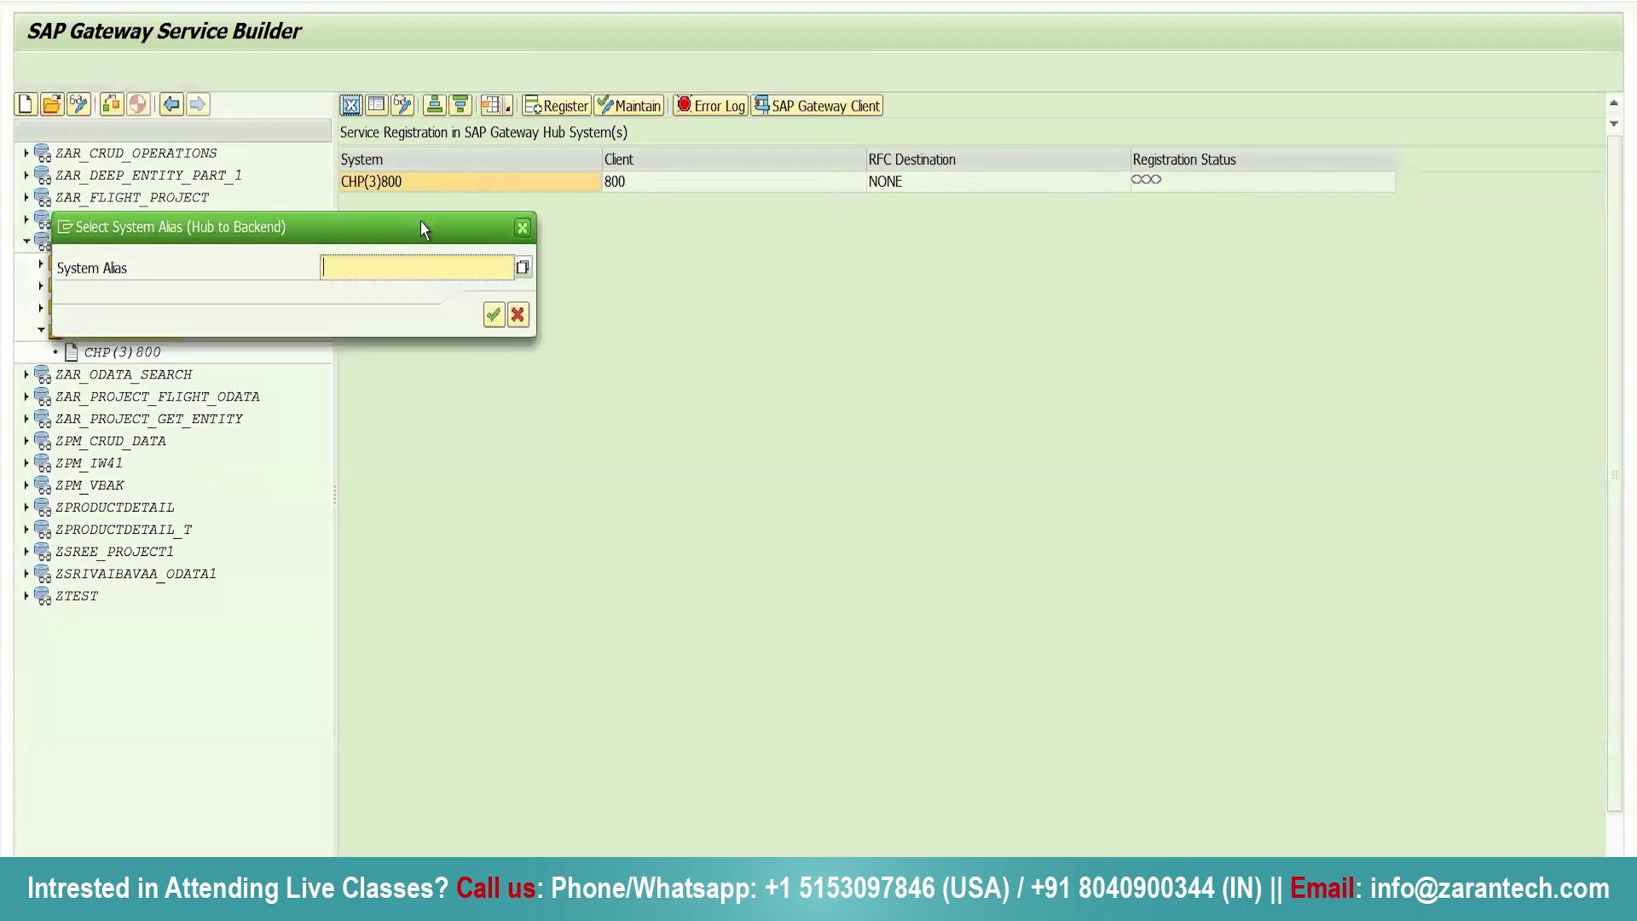
drag(422, 228, 735, 205)
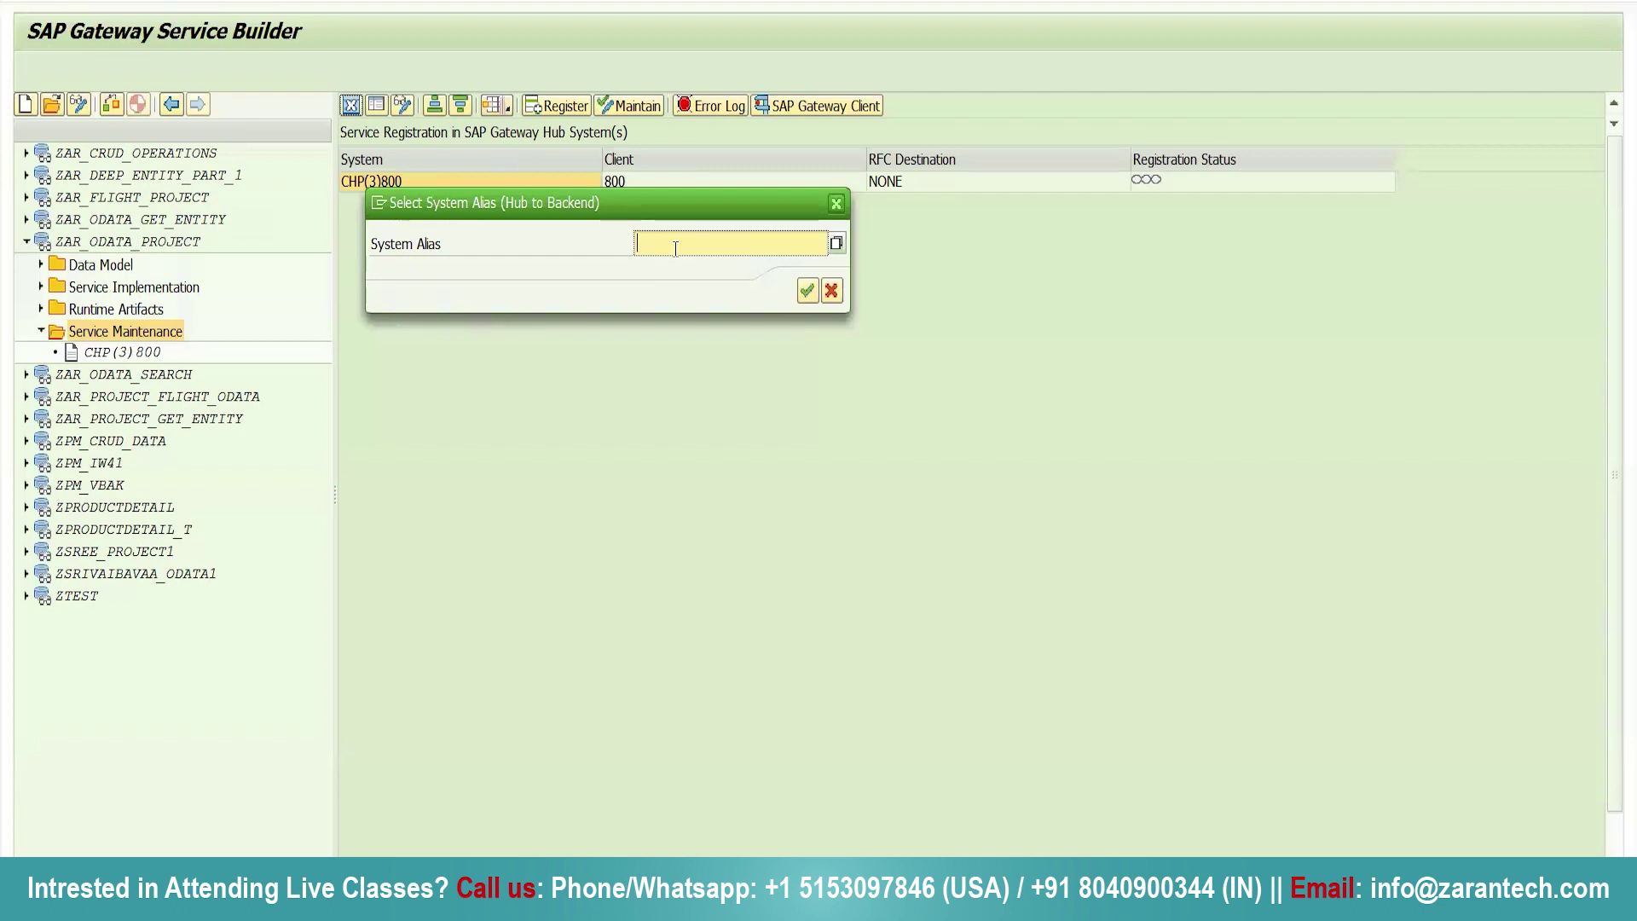
text(local)
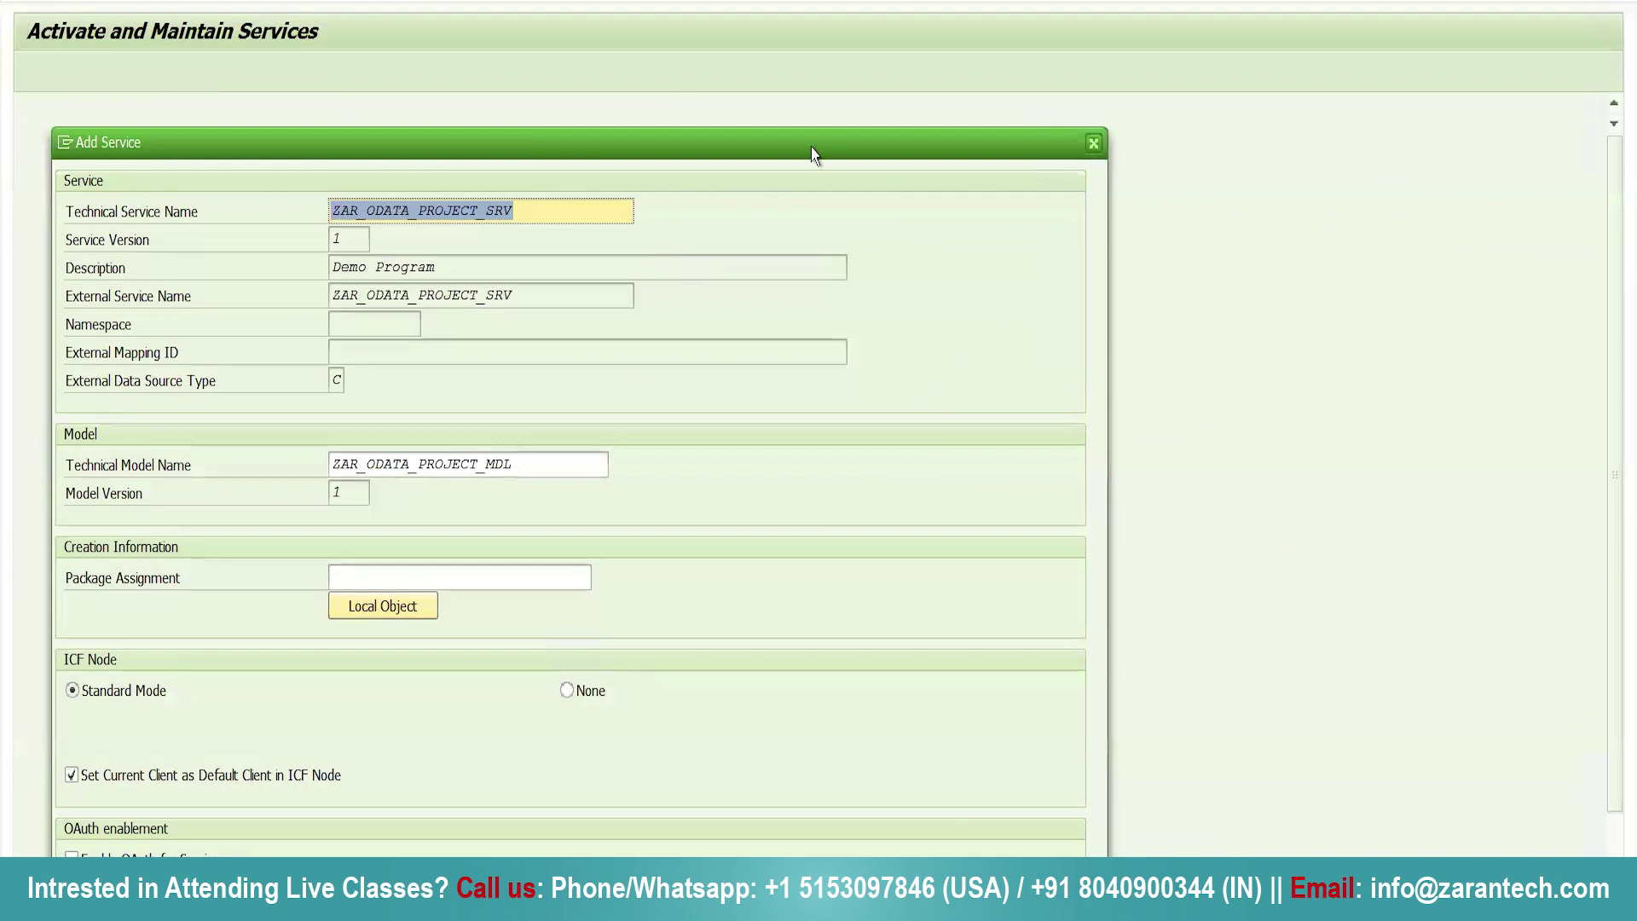
drag(811, 154, 1115, 138)
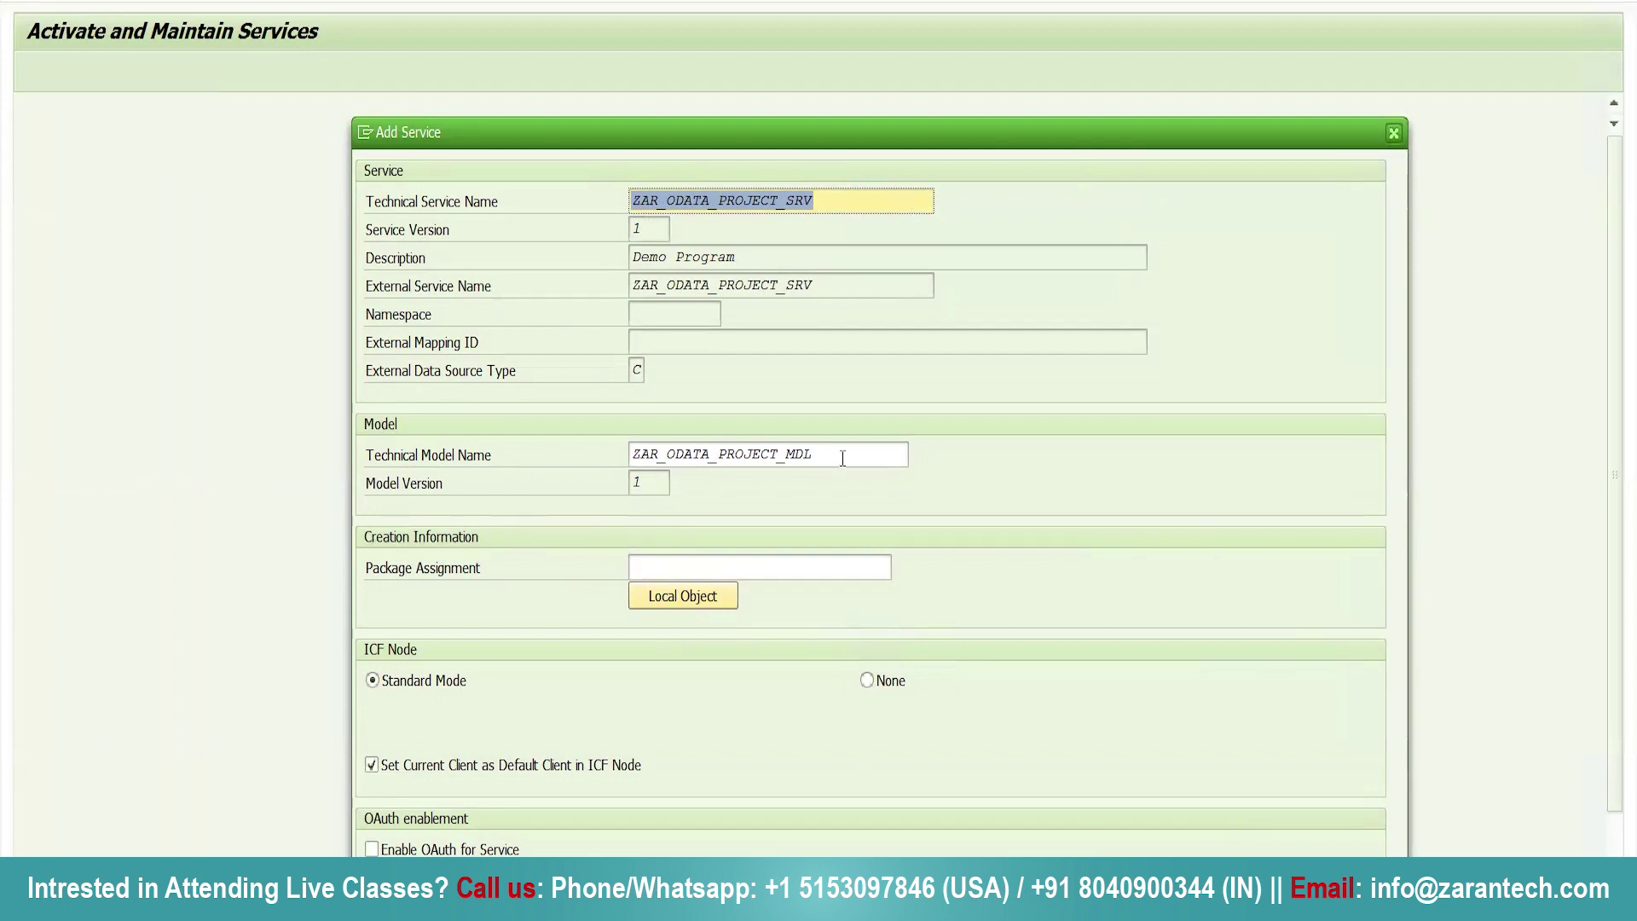
drag(778, 454, 592, 464)
click(595, 467)
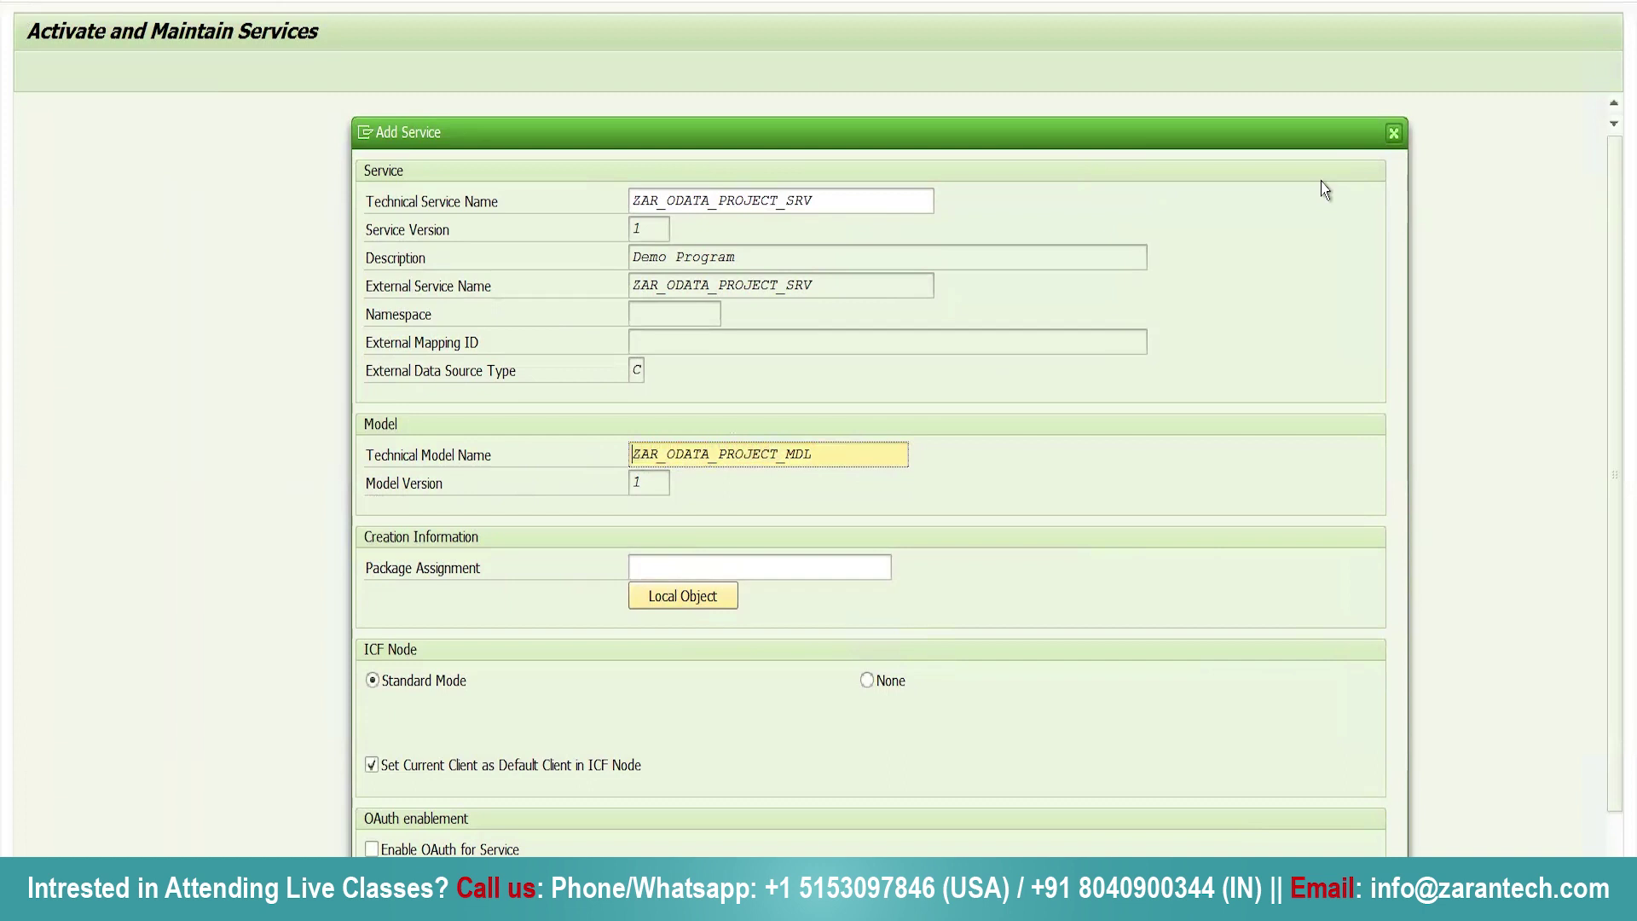
- Cancel Add Service and expand ZAR_ODATA_PROJECT's Runtime Artifacts to show its seven artifacts
click(1393, 133)
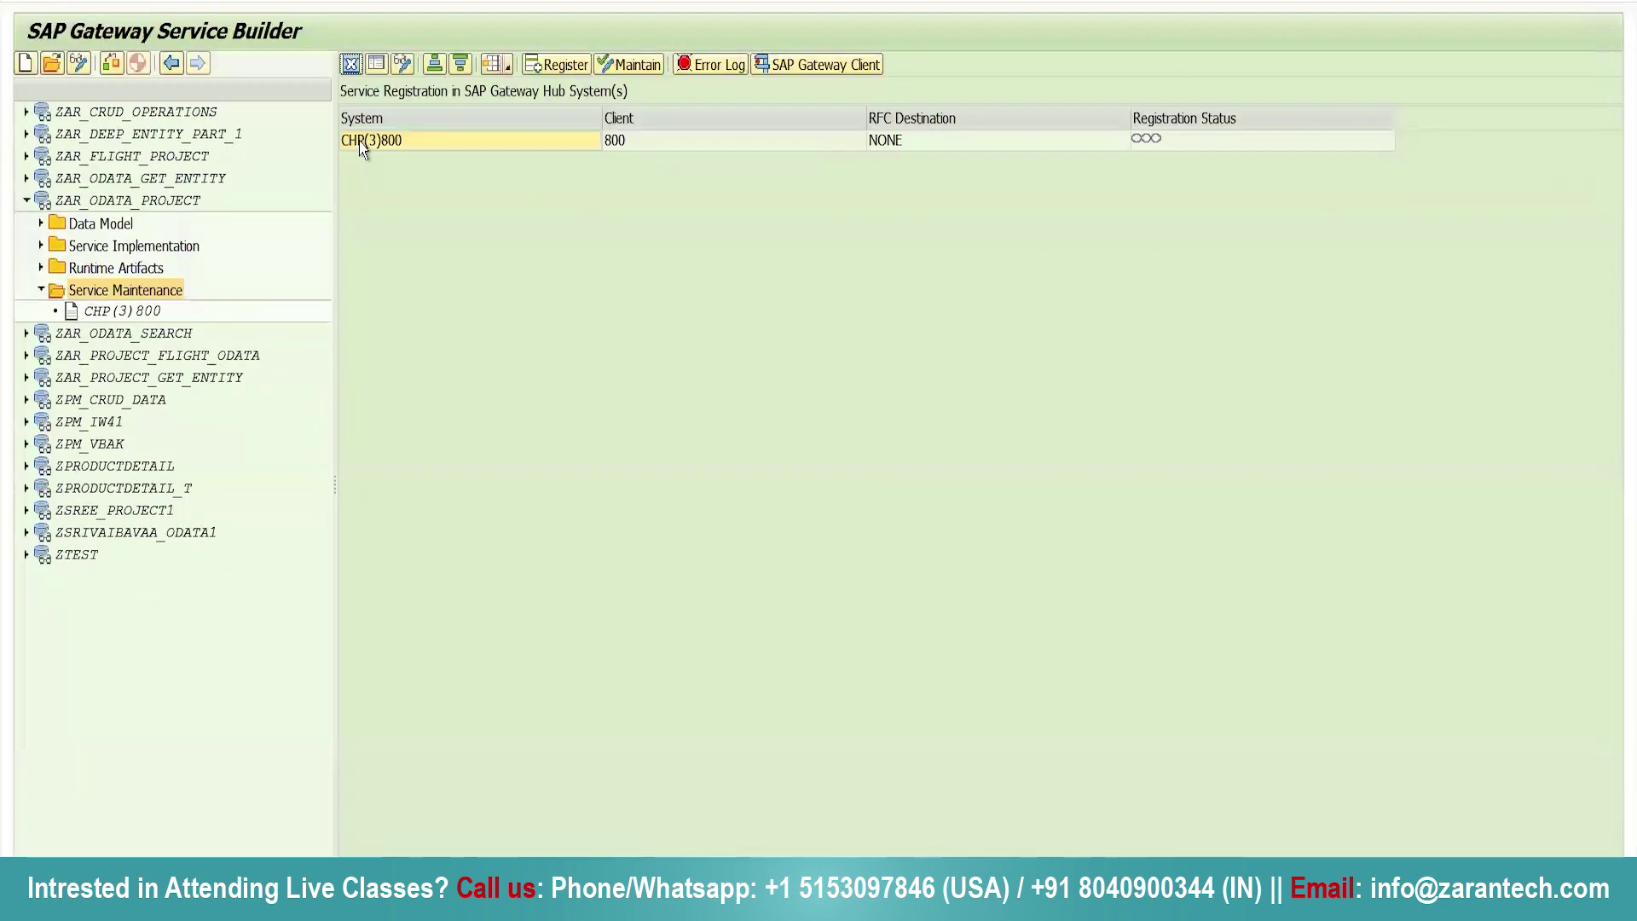
click(41, 269)
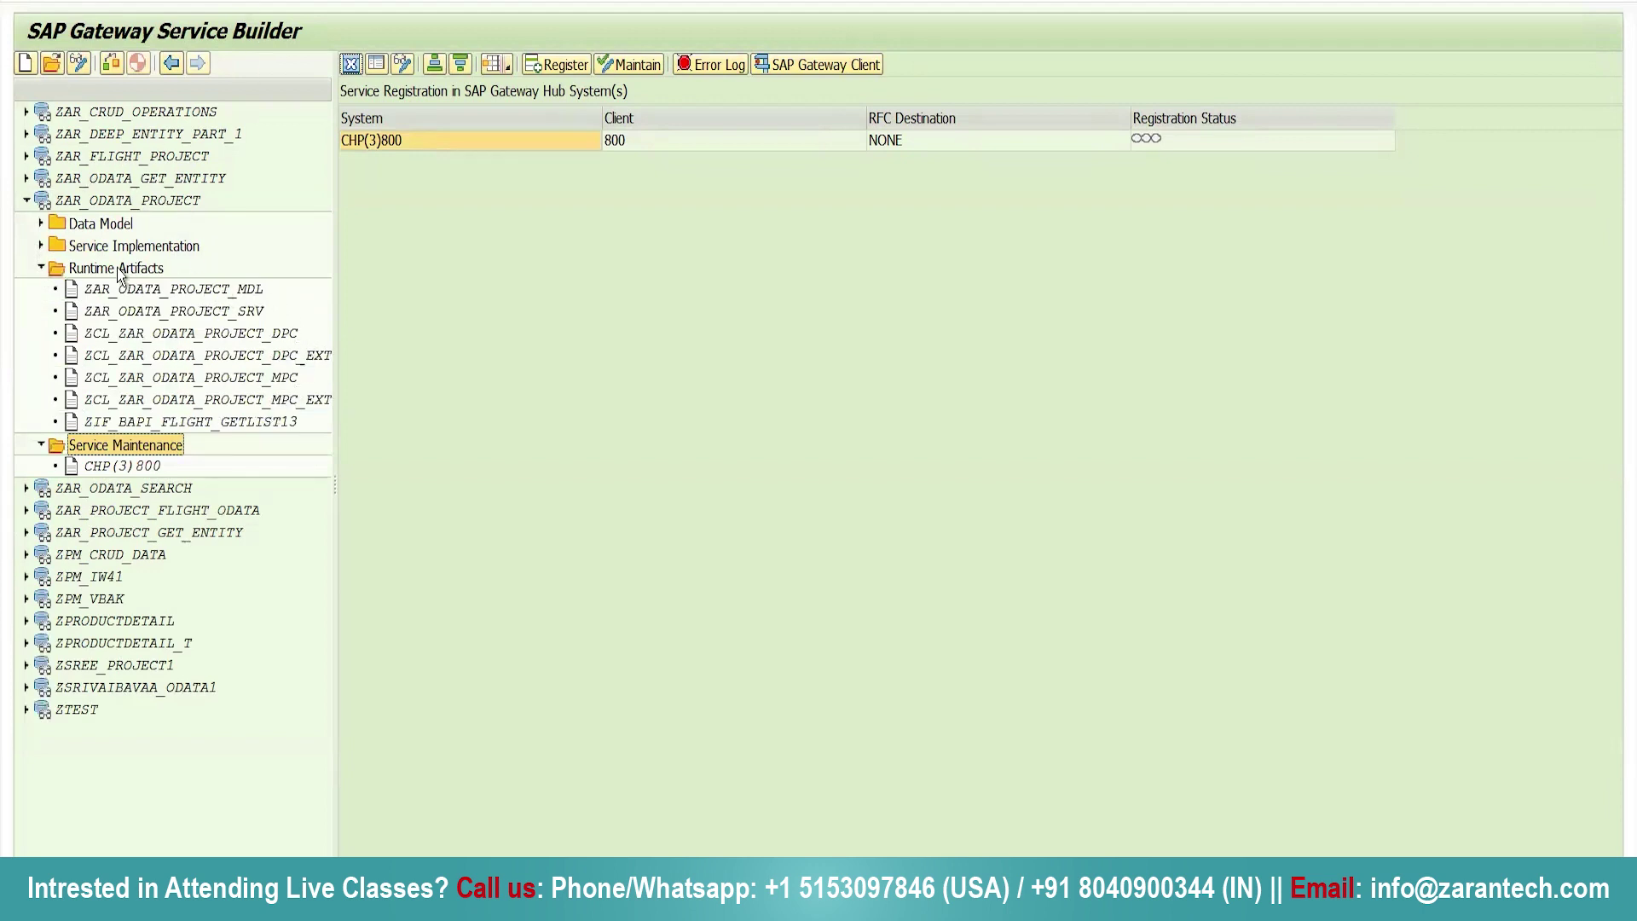
click(161, 294)
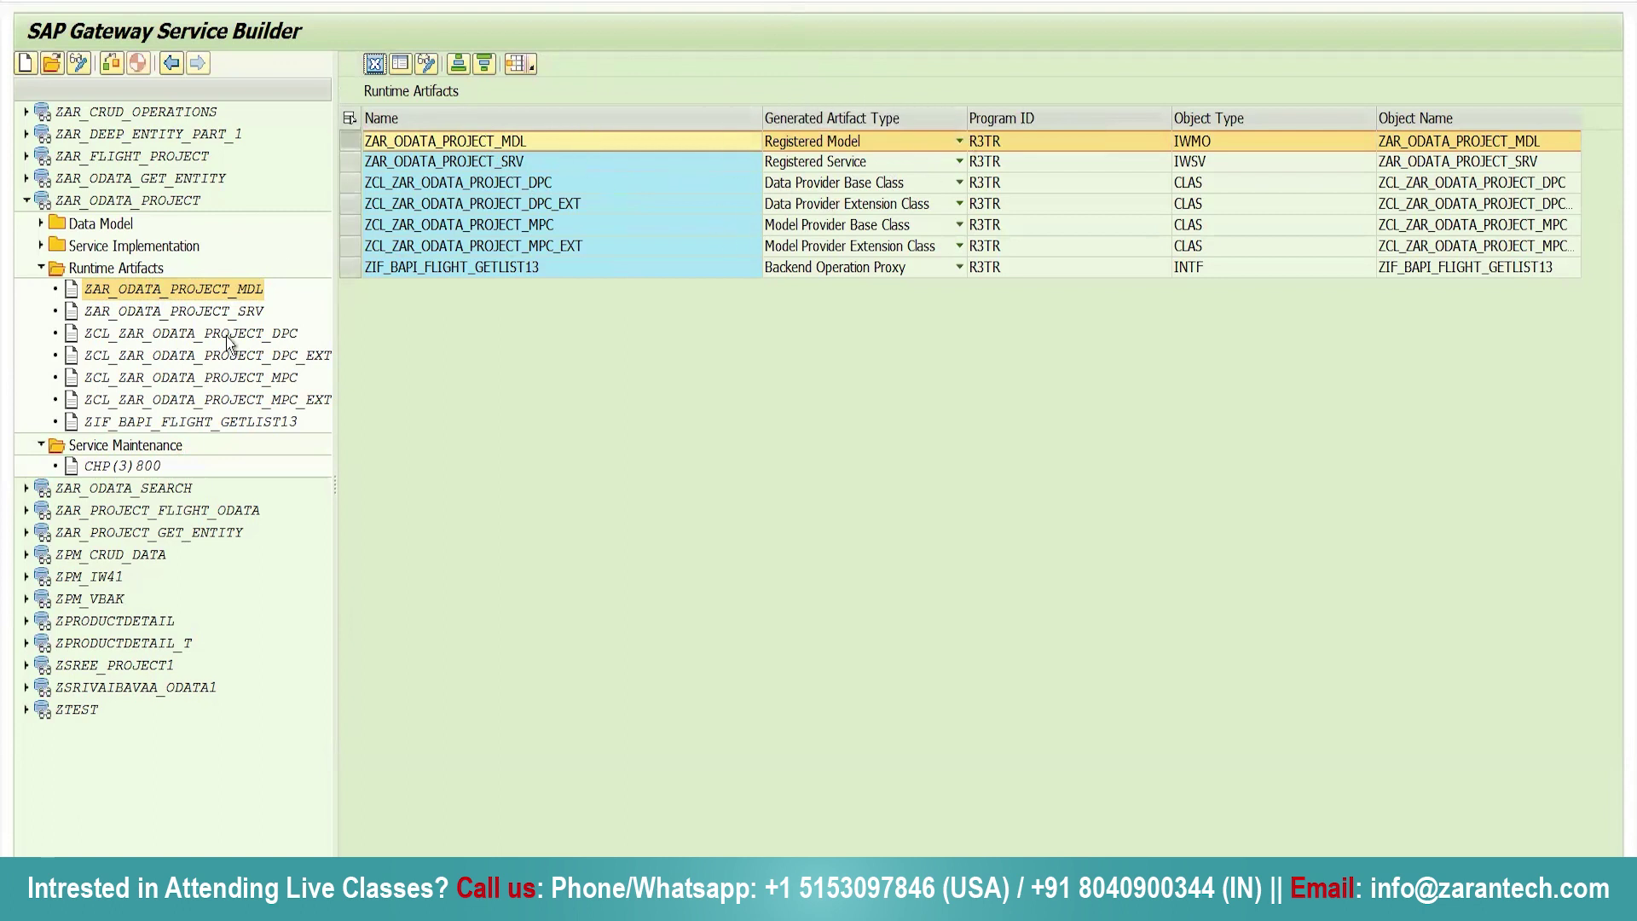
- Register the service on the LOCAL alias with the previously used package and confirm the transport request
double_click(122, 465)
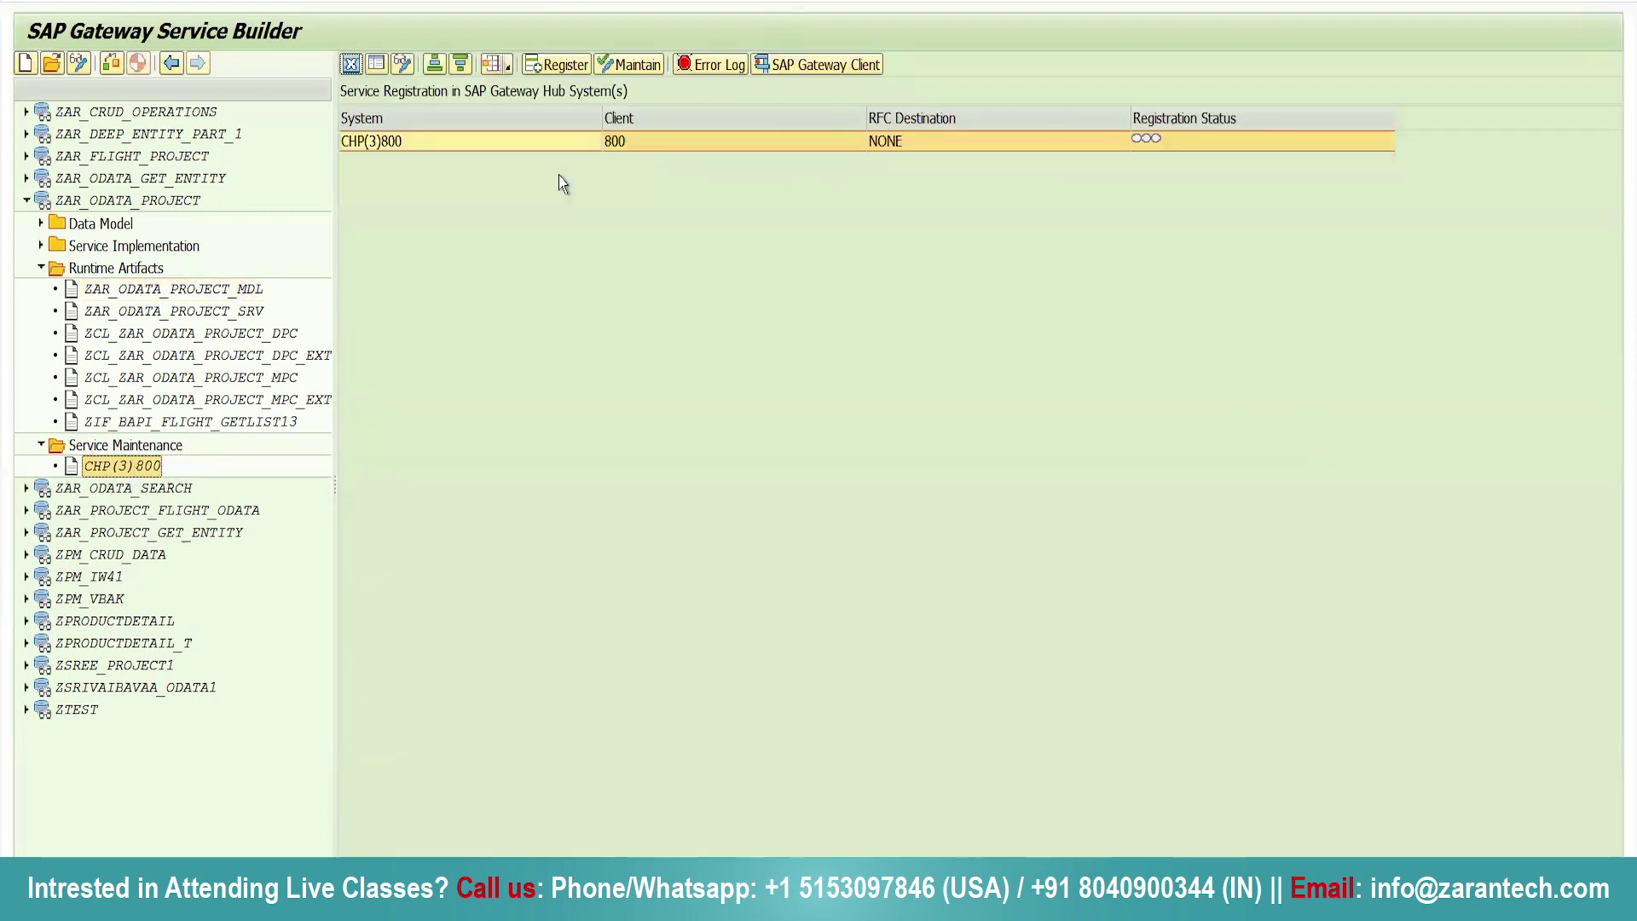
click(571, 65)
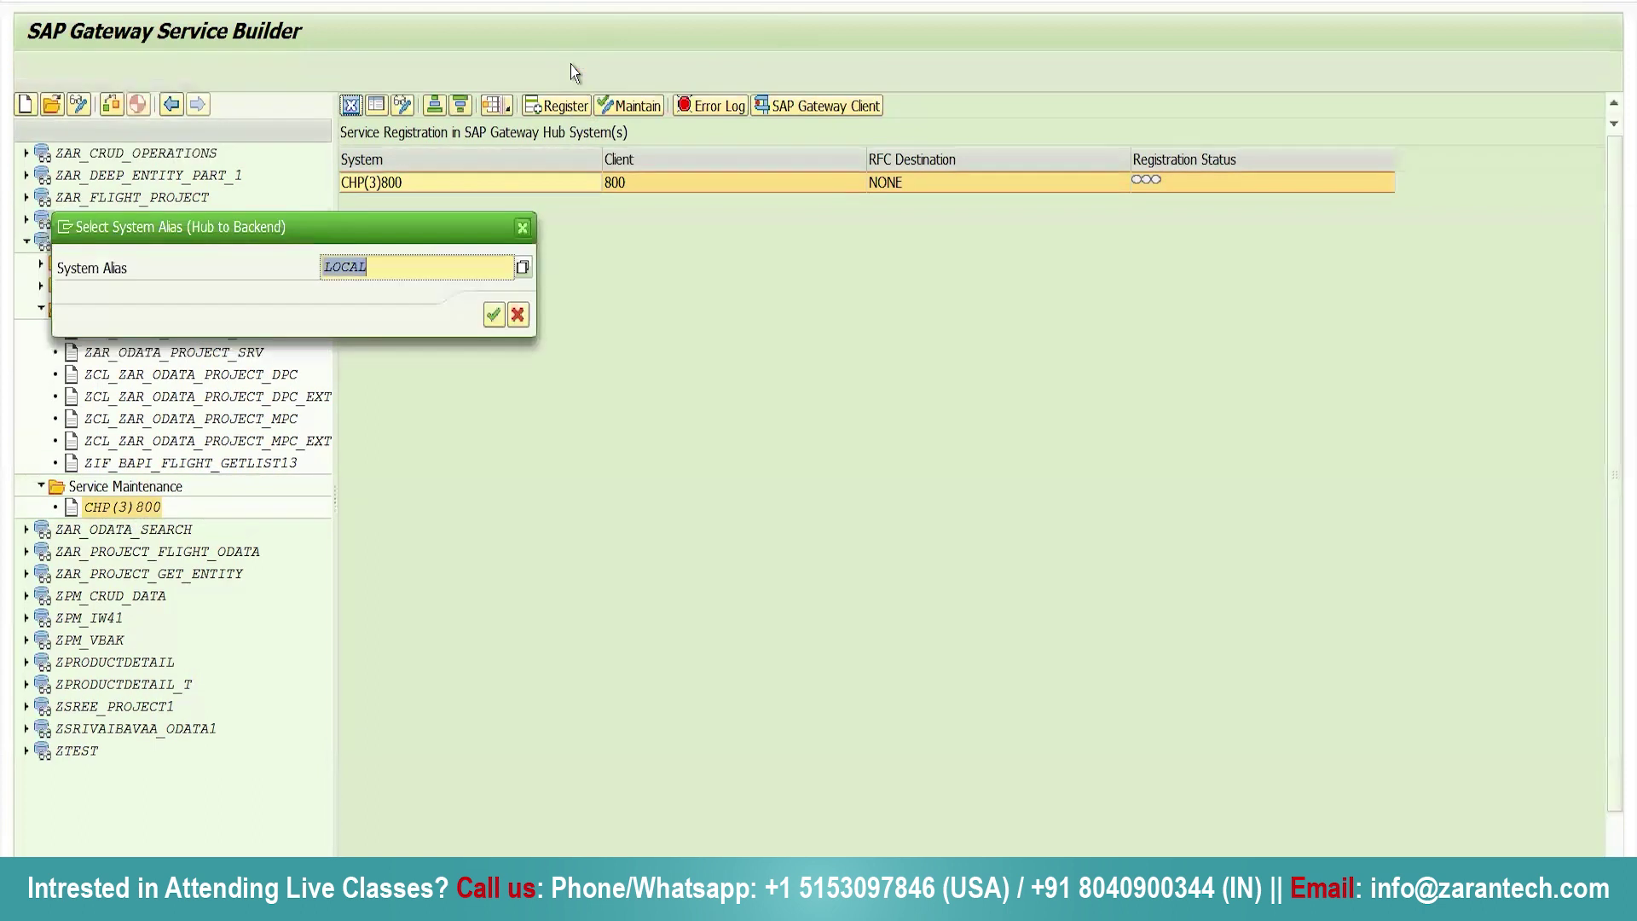
key(Return)
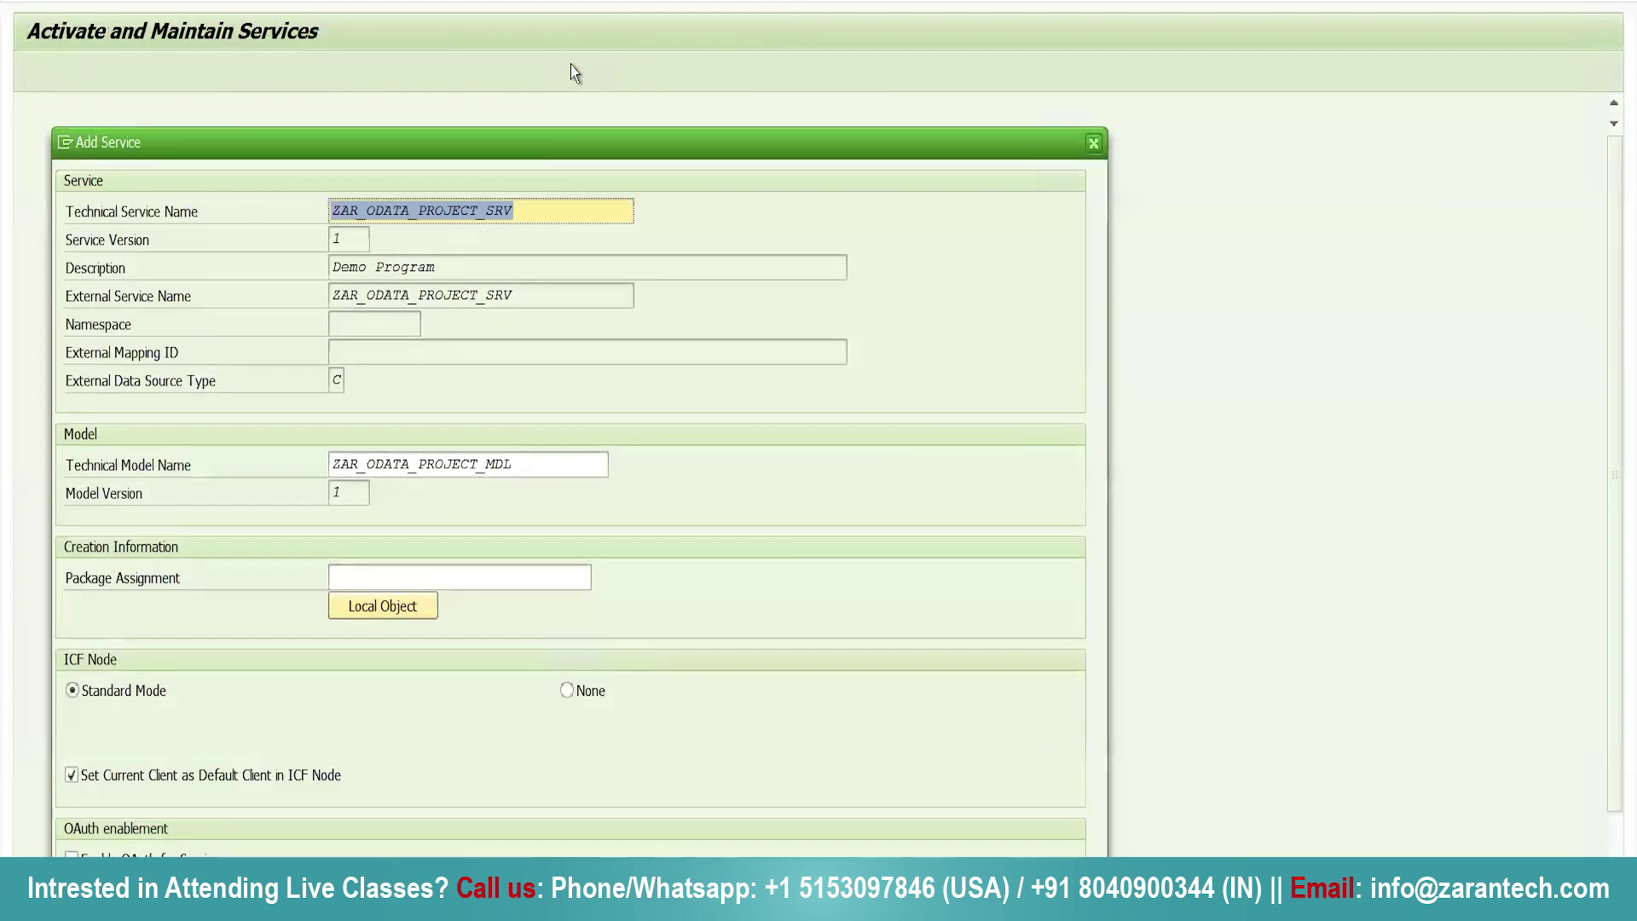
click(403, 584)
click(402, 584)
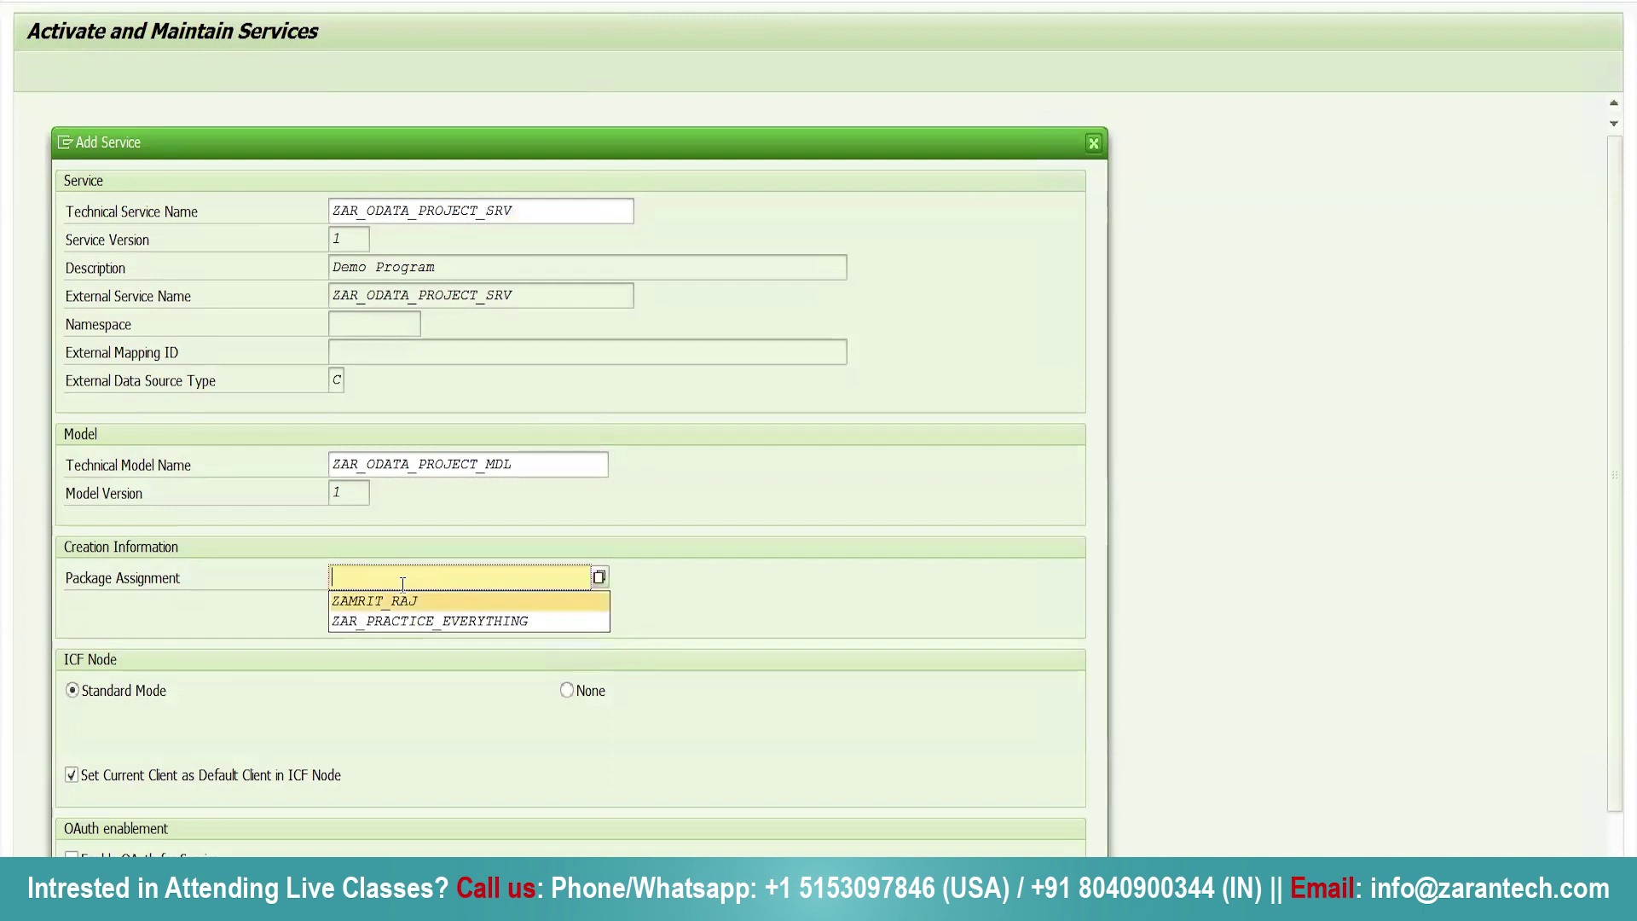
click(402, 599)
key(Return)
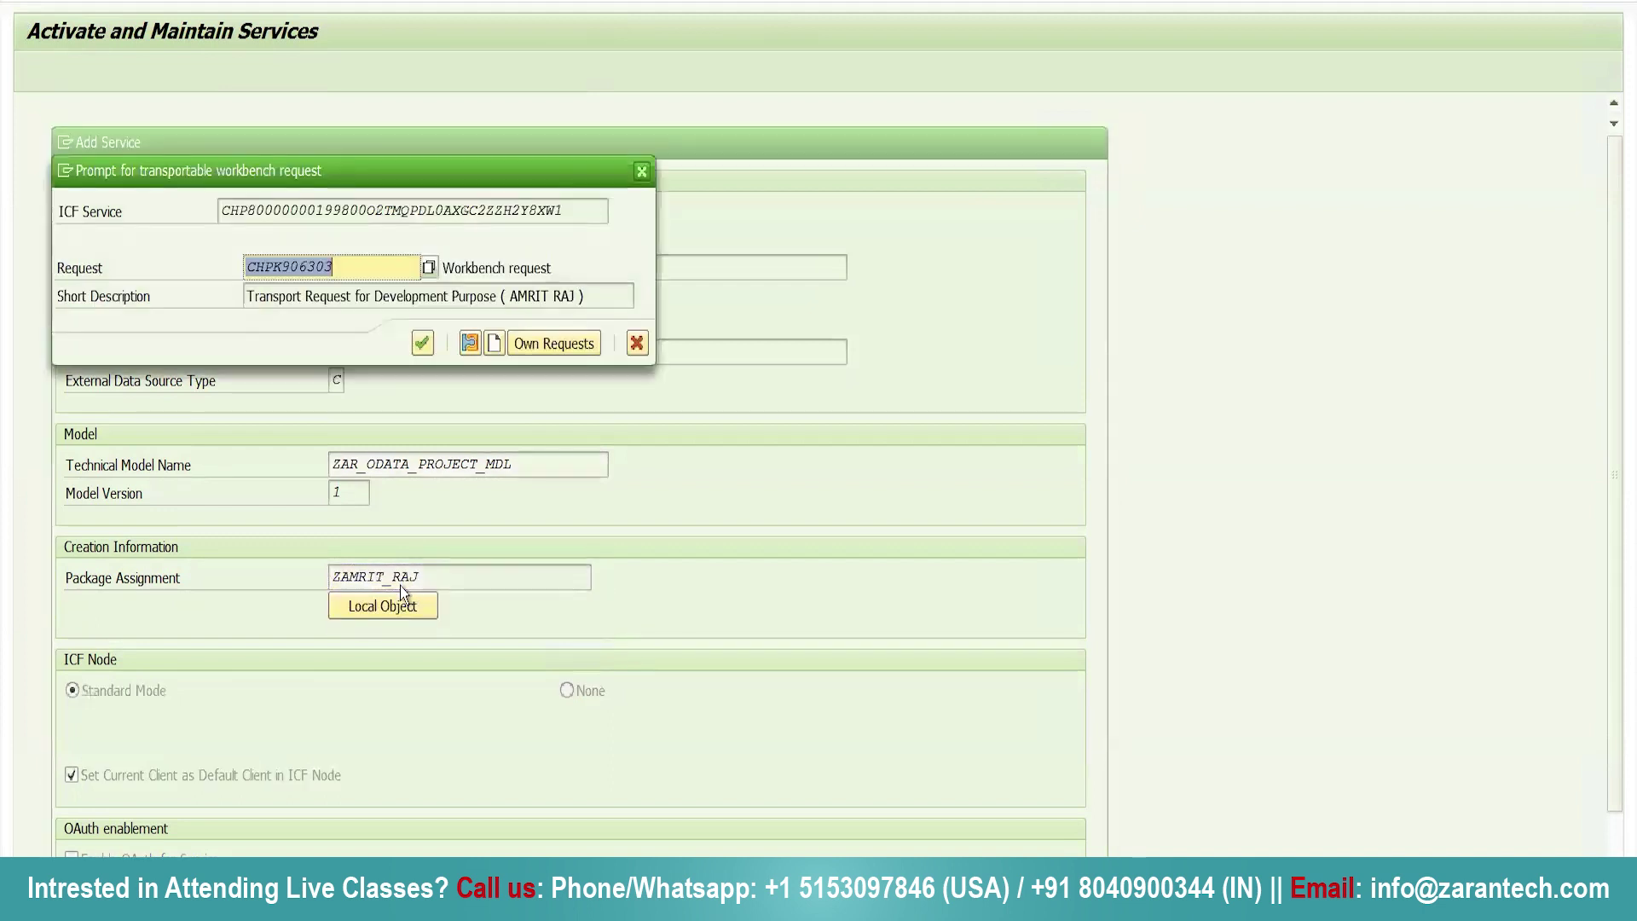
key(Return)
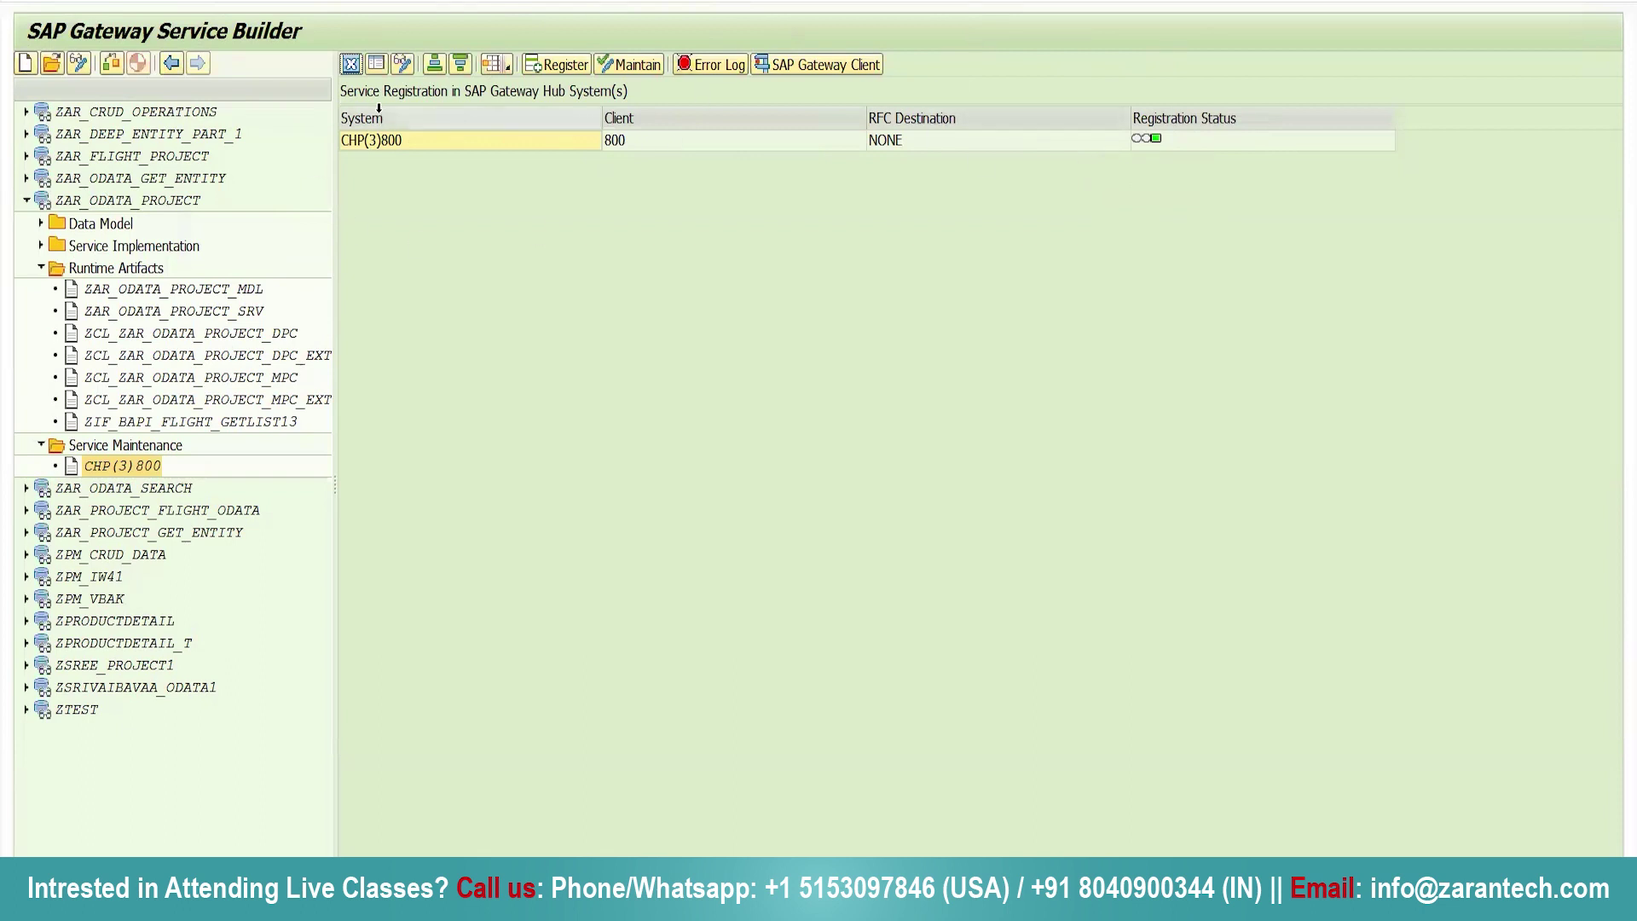
- Run ZAR_ODATA_PROJECT_SRV from the CHP(3)800 row in Gateway Client, getting a 200 OK XML service document
click(786, 65)
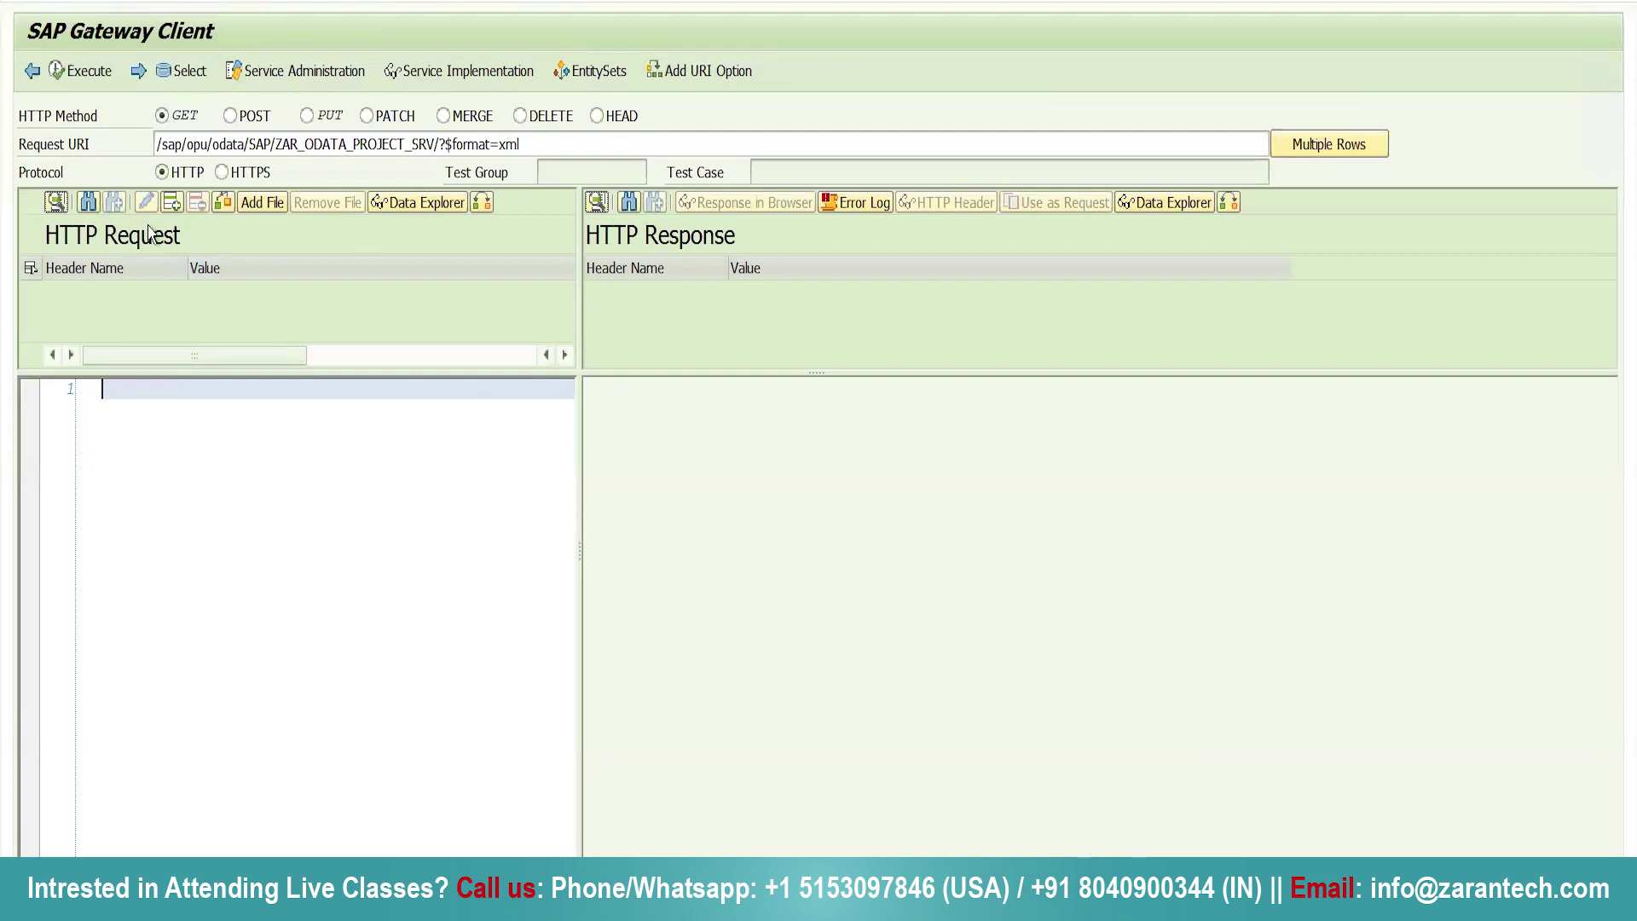
key(F3)
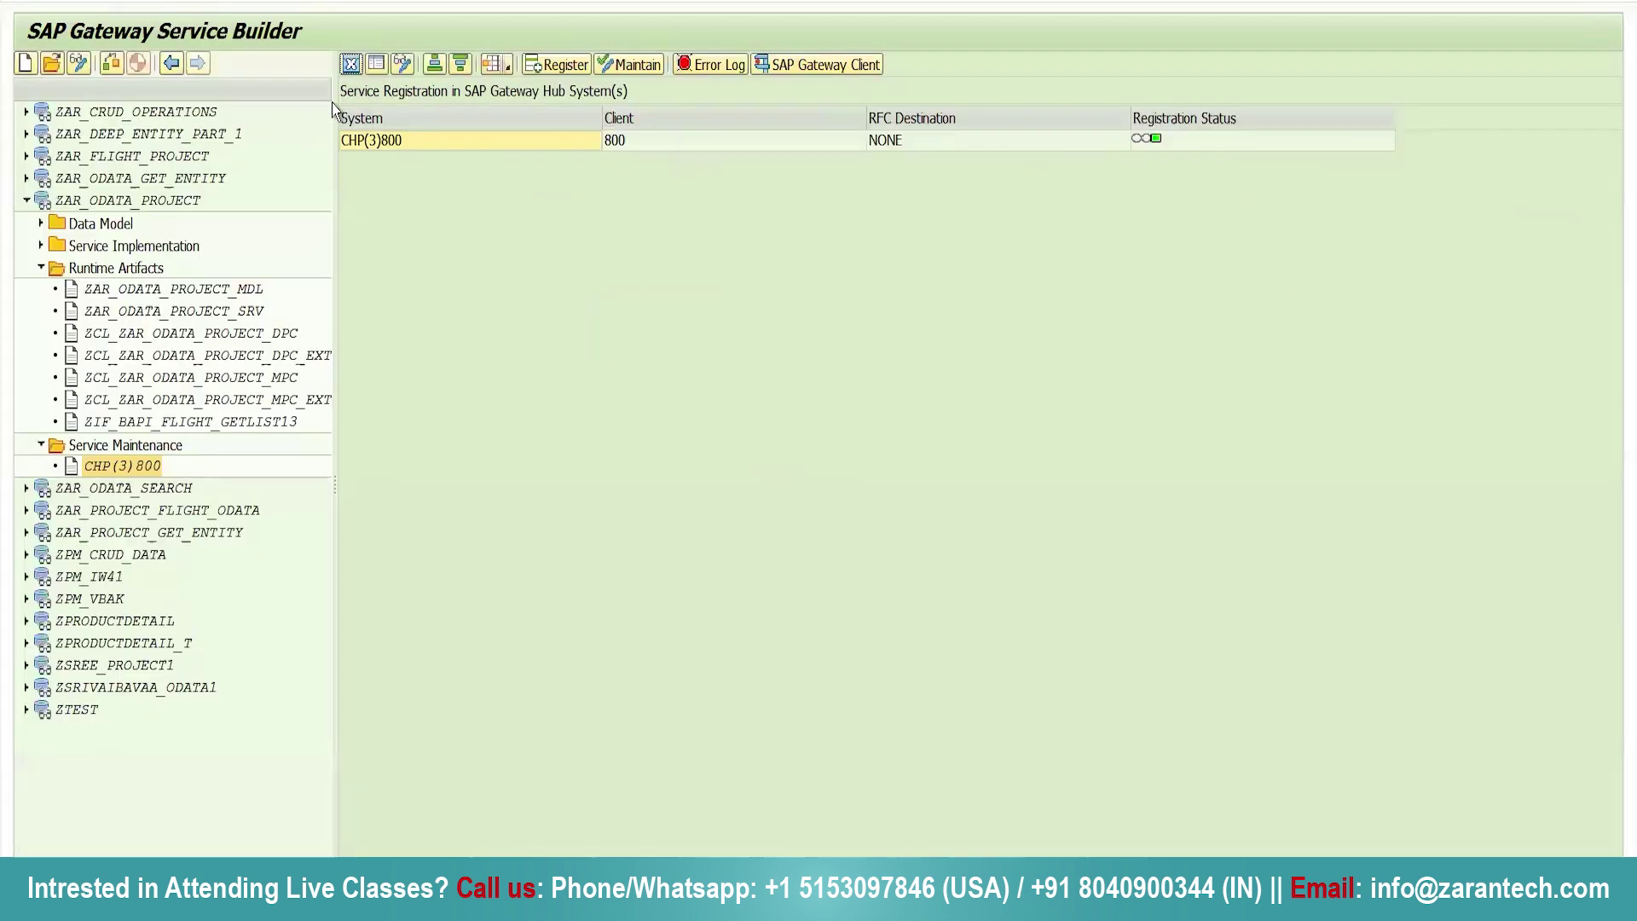
double_click(388, 141)
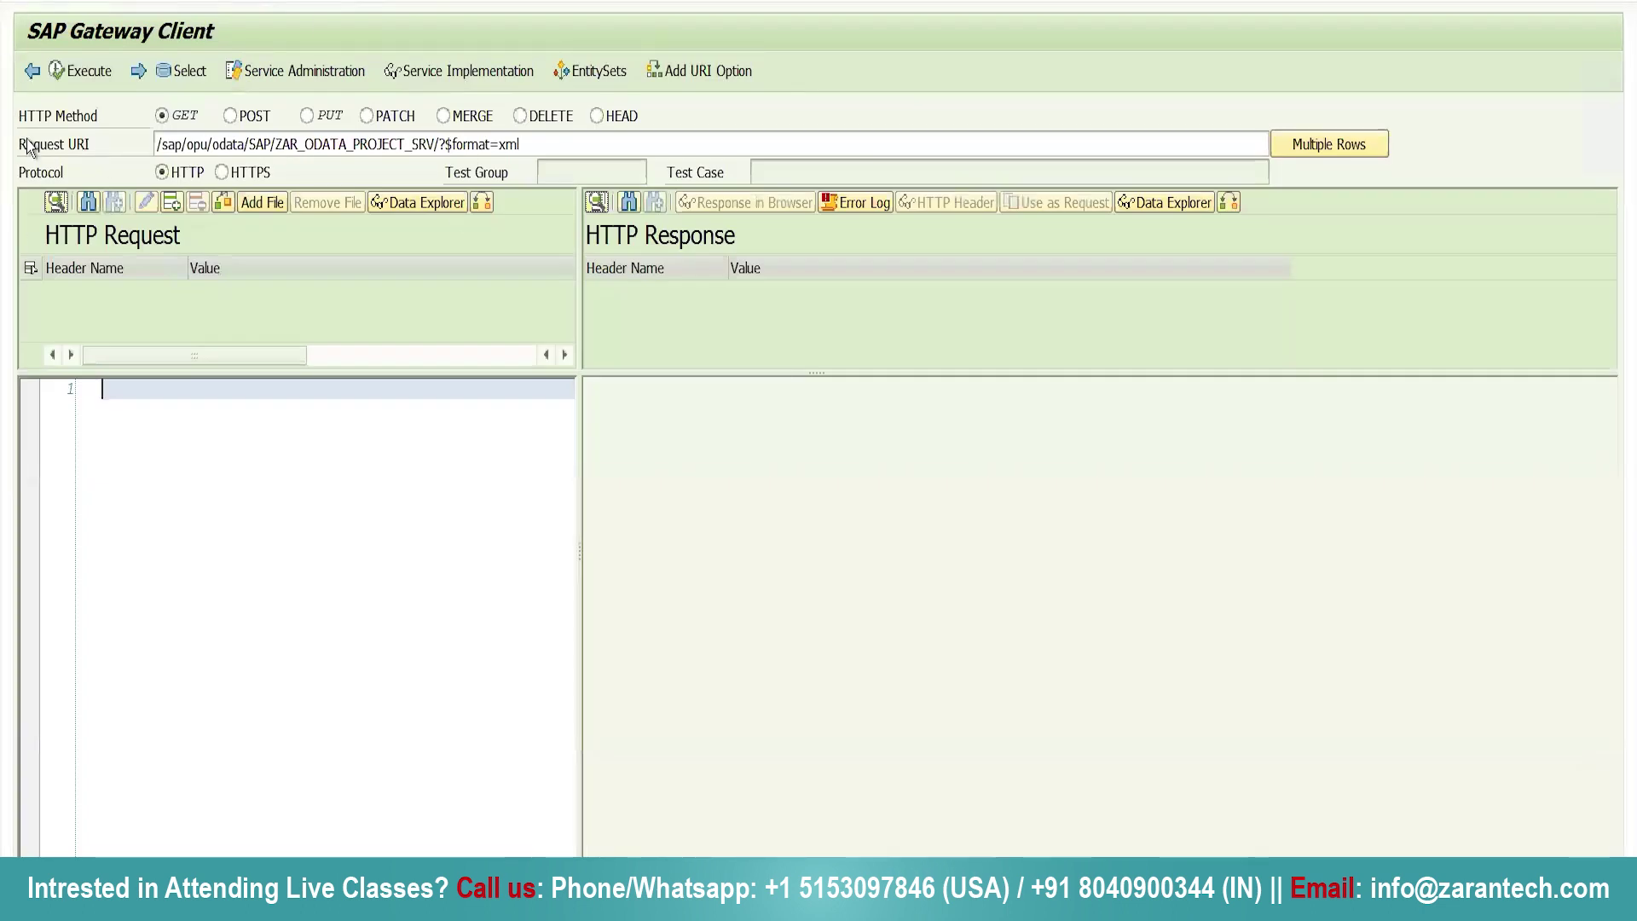
click(85, 72)
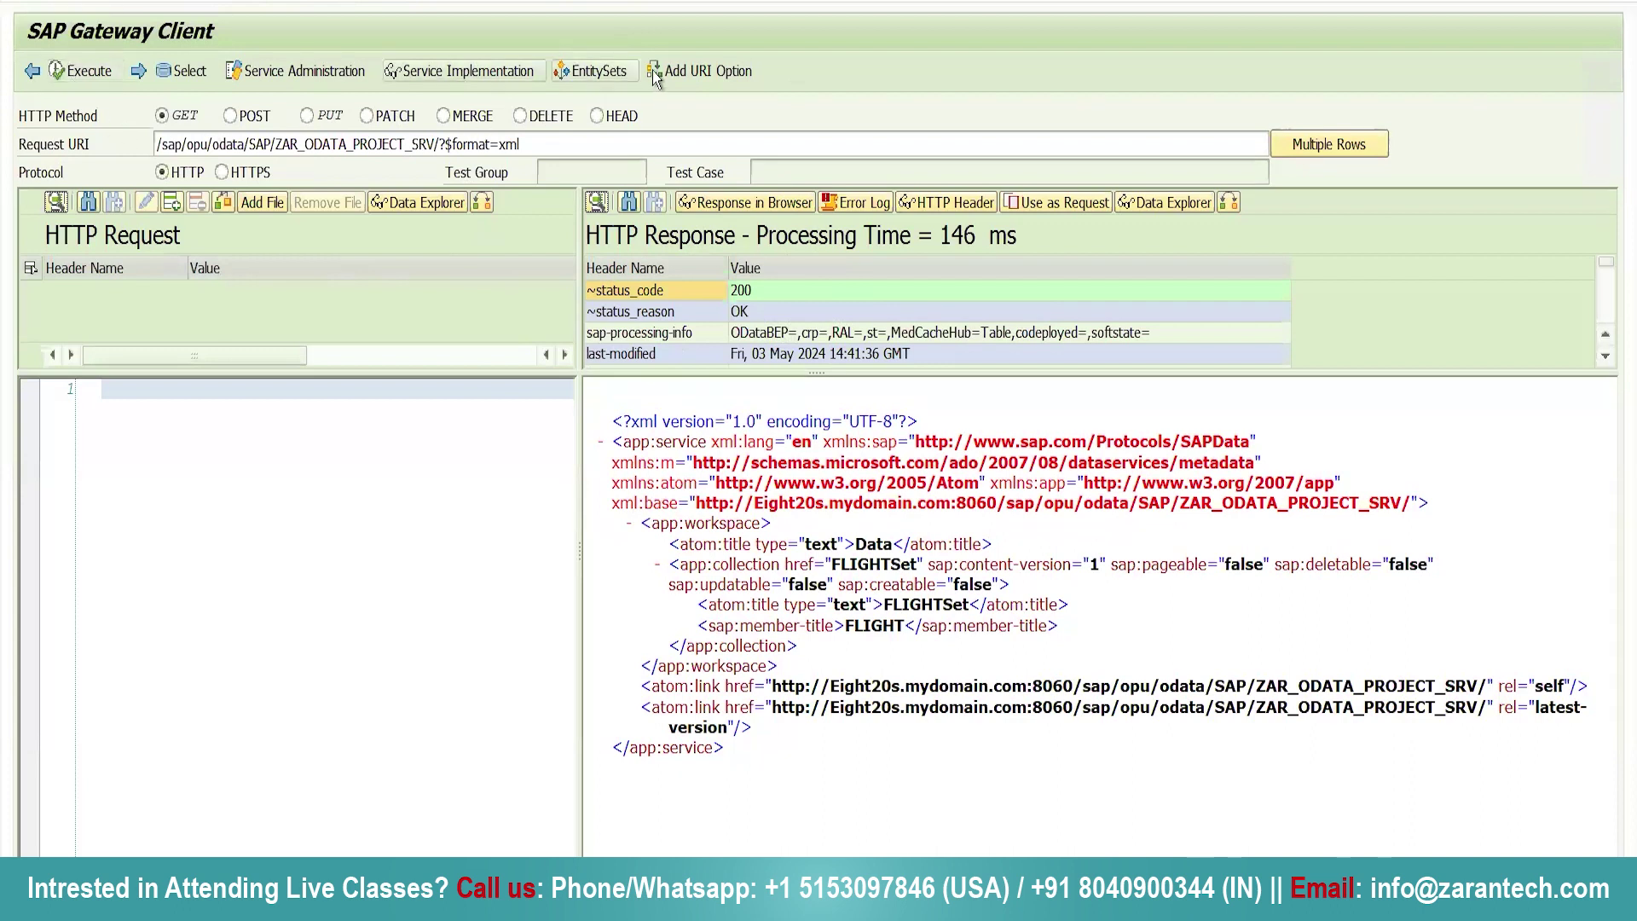
- Query the FLIGHTSet entity set and get its flight entries back as an XML feed
click(699, 72)
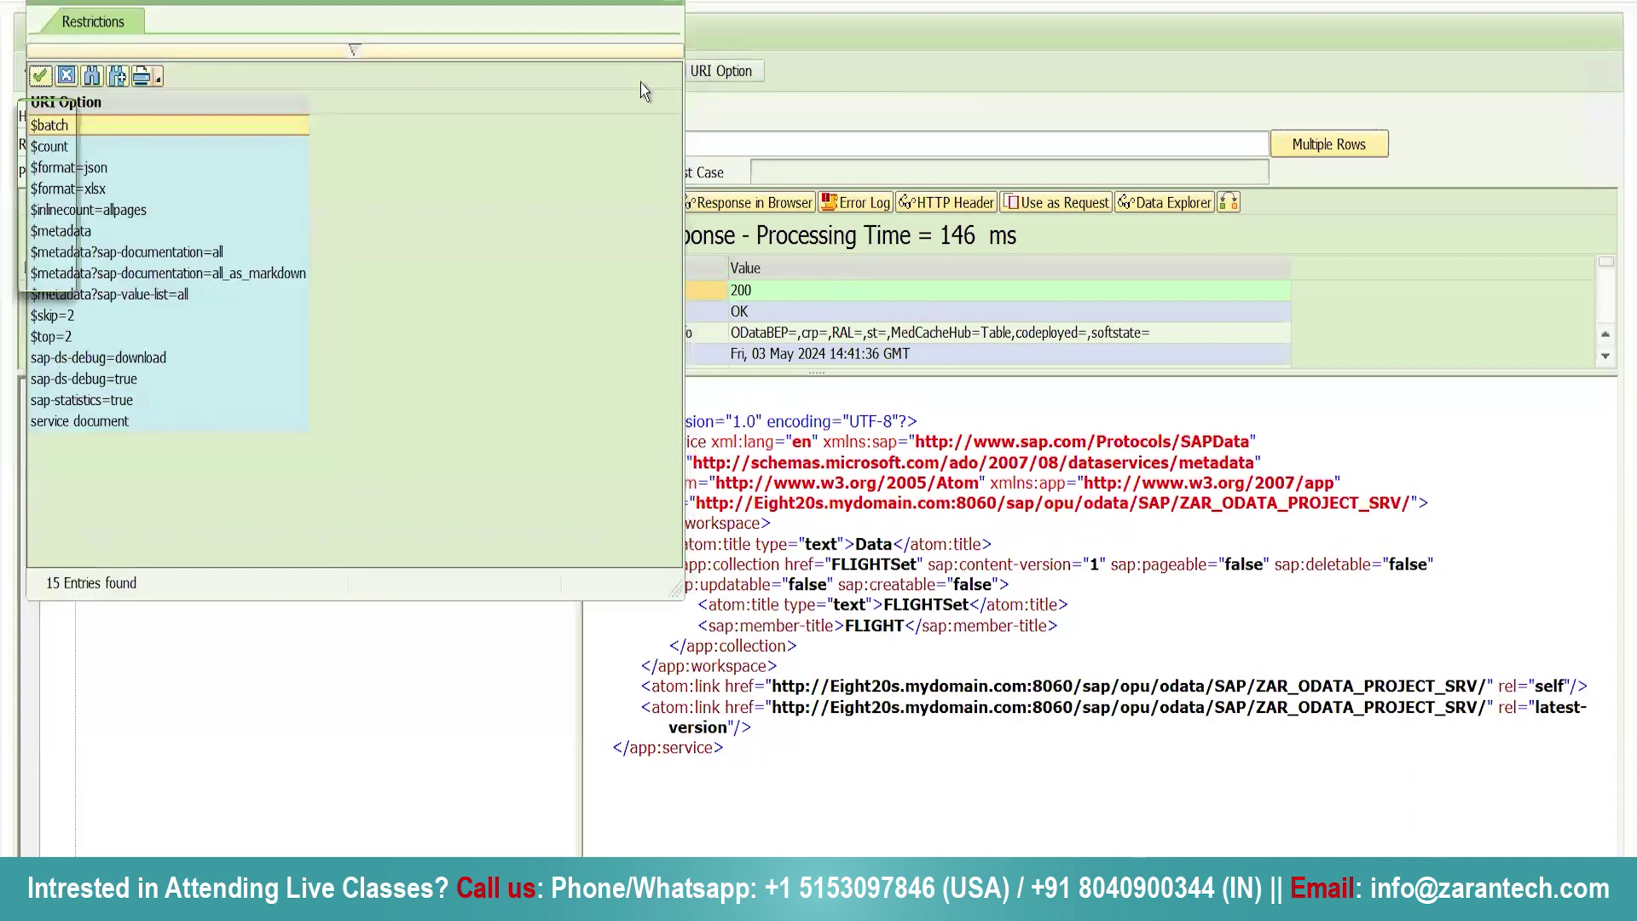
click(682, 4)
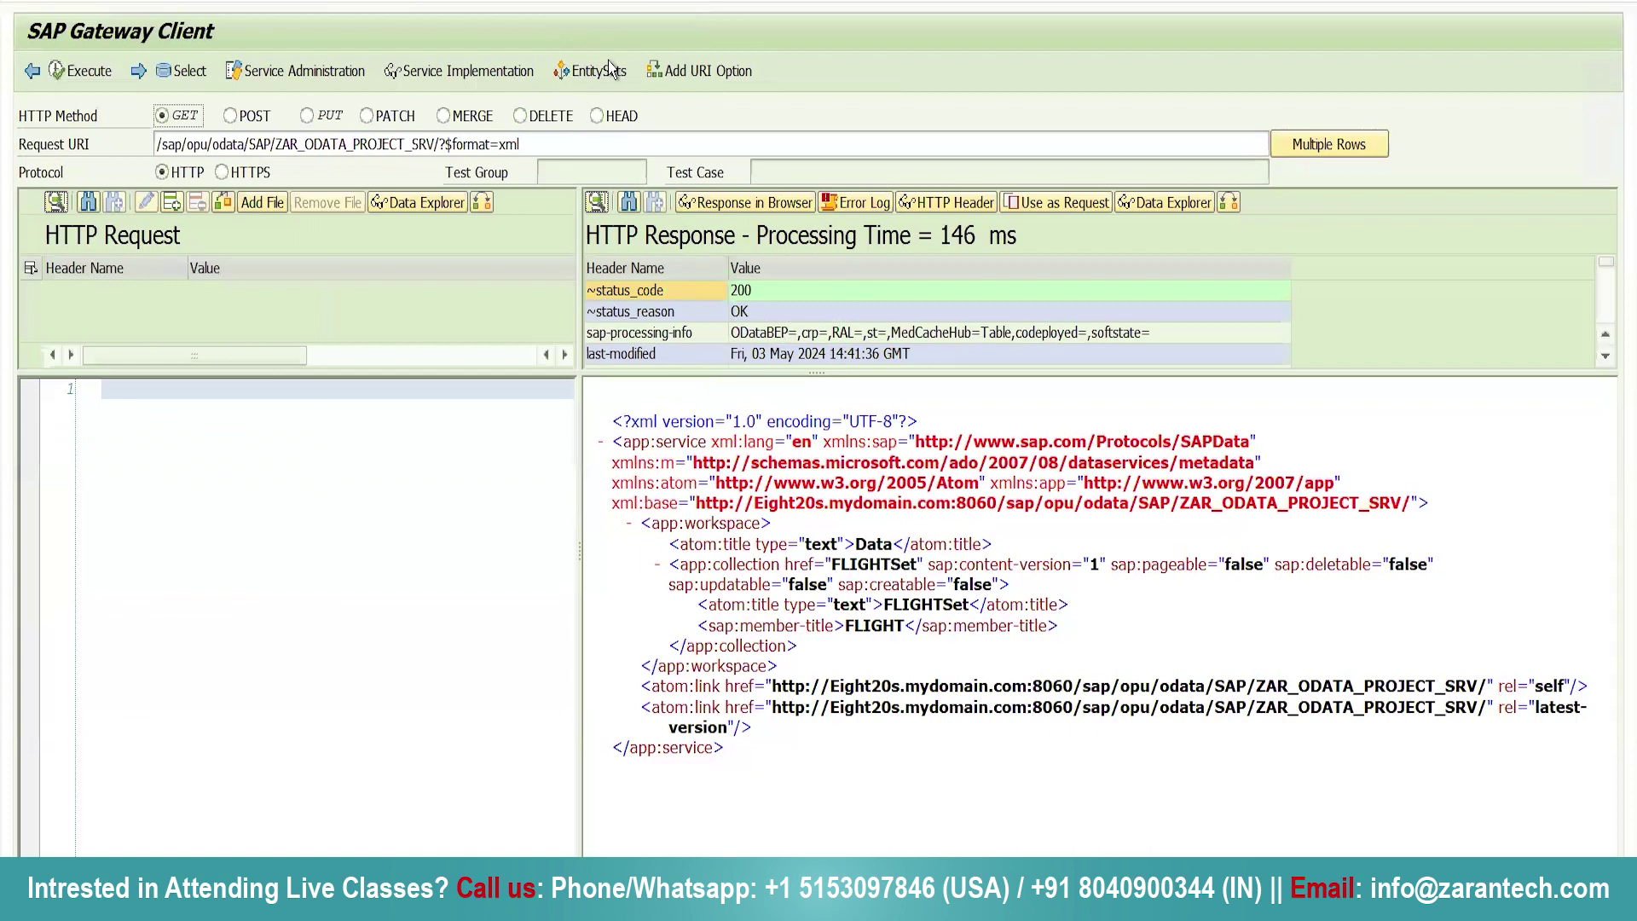
click(600, 71)
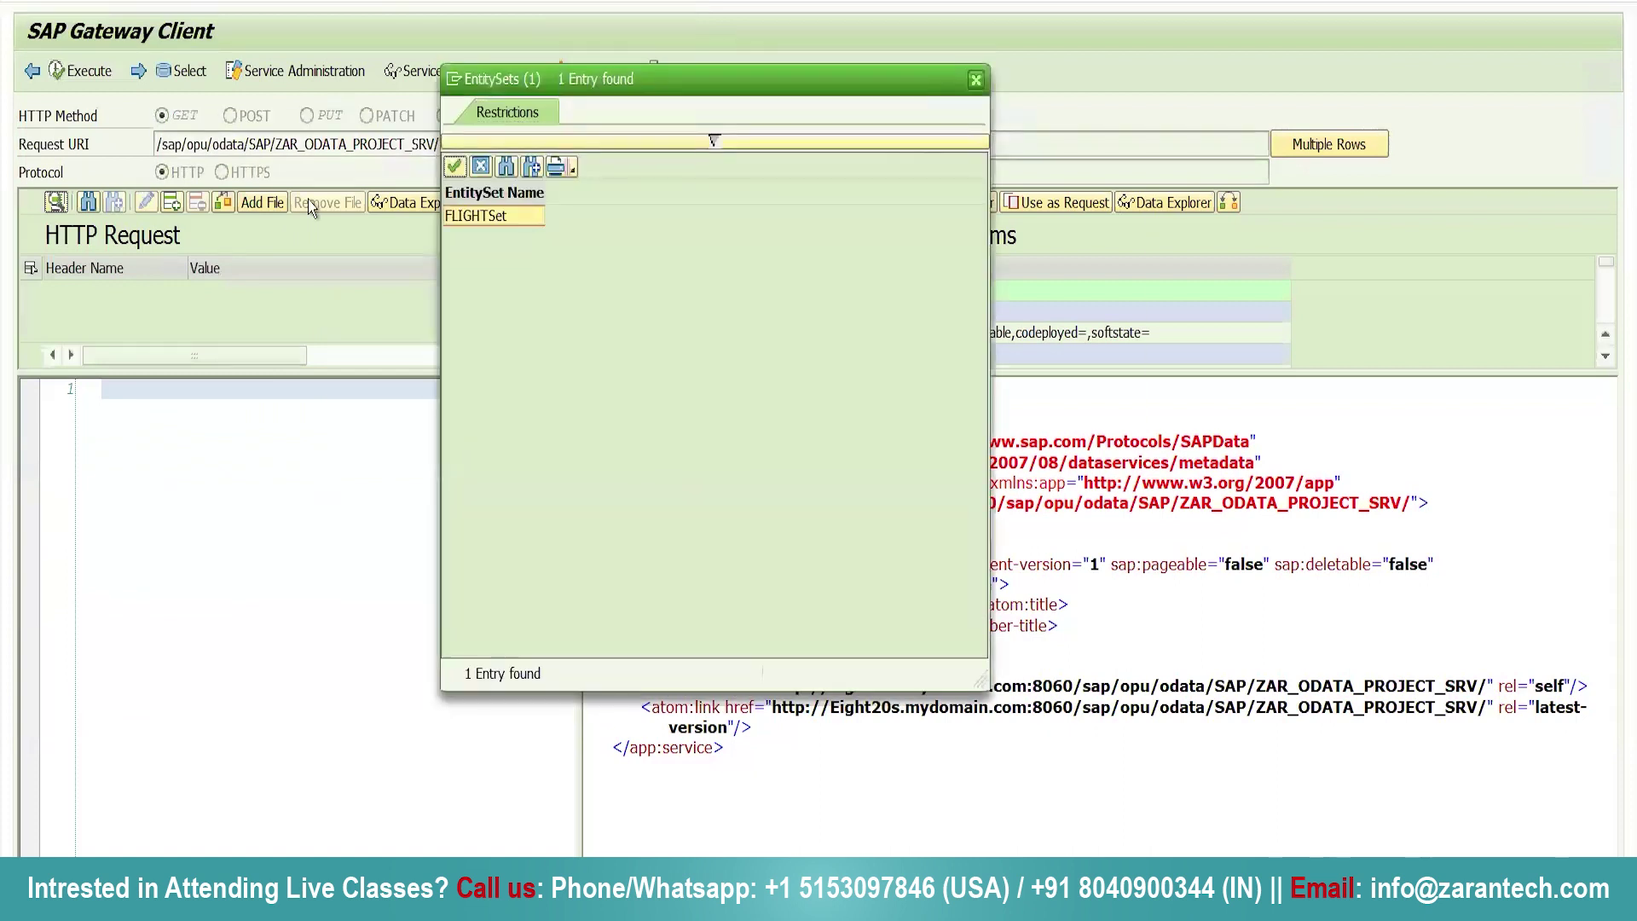
key(Return)
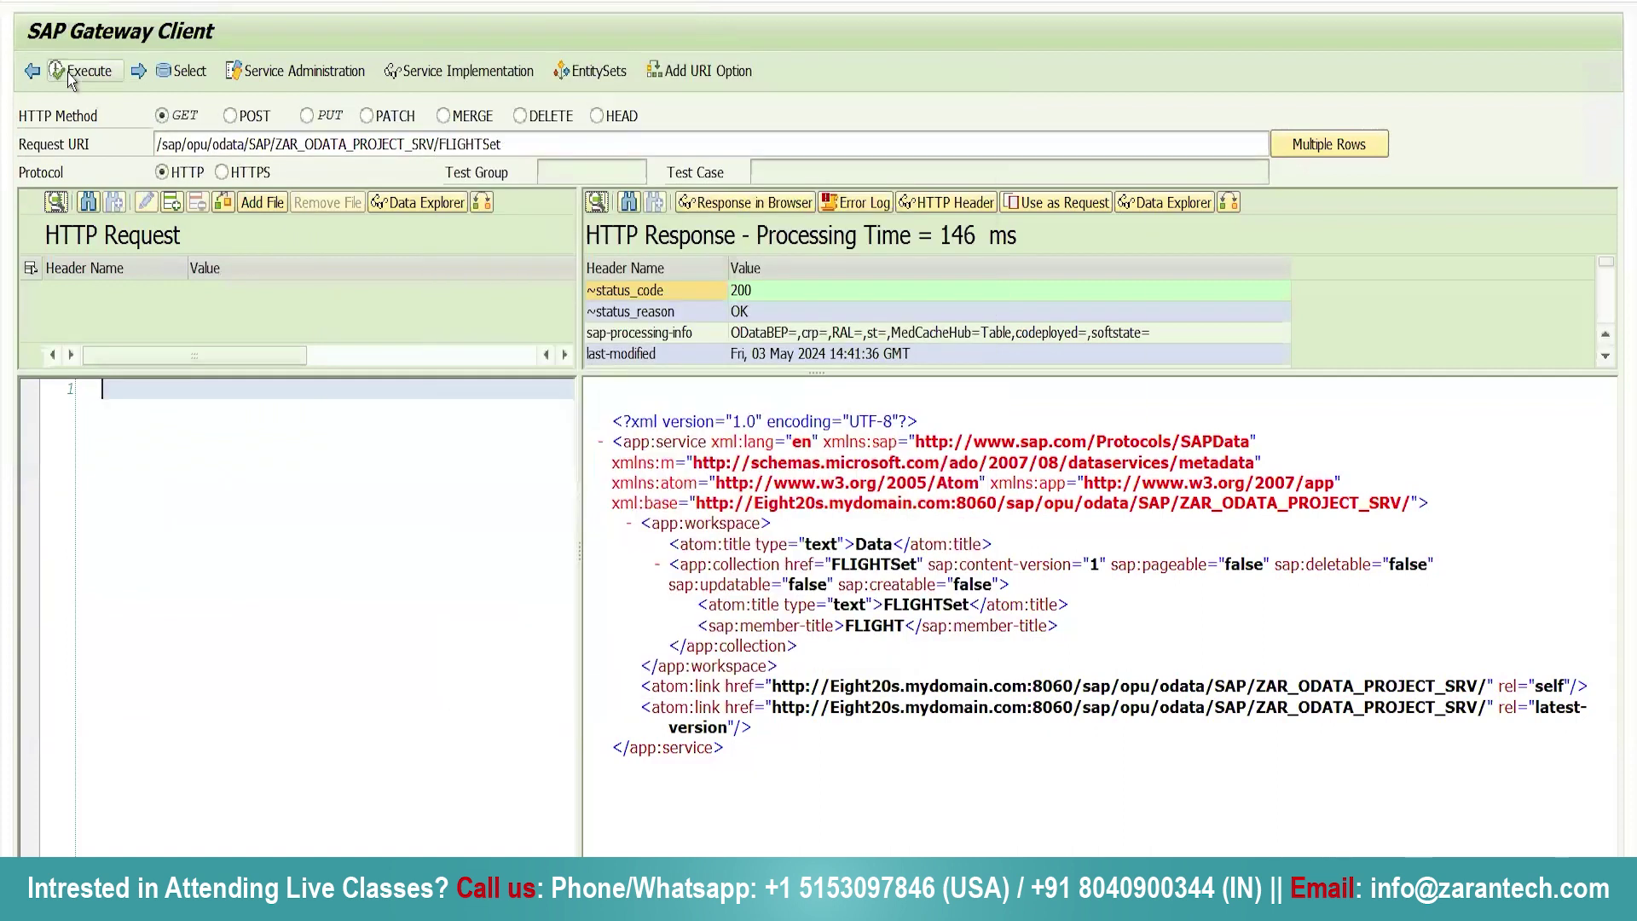
click(72, 76)
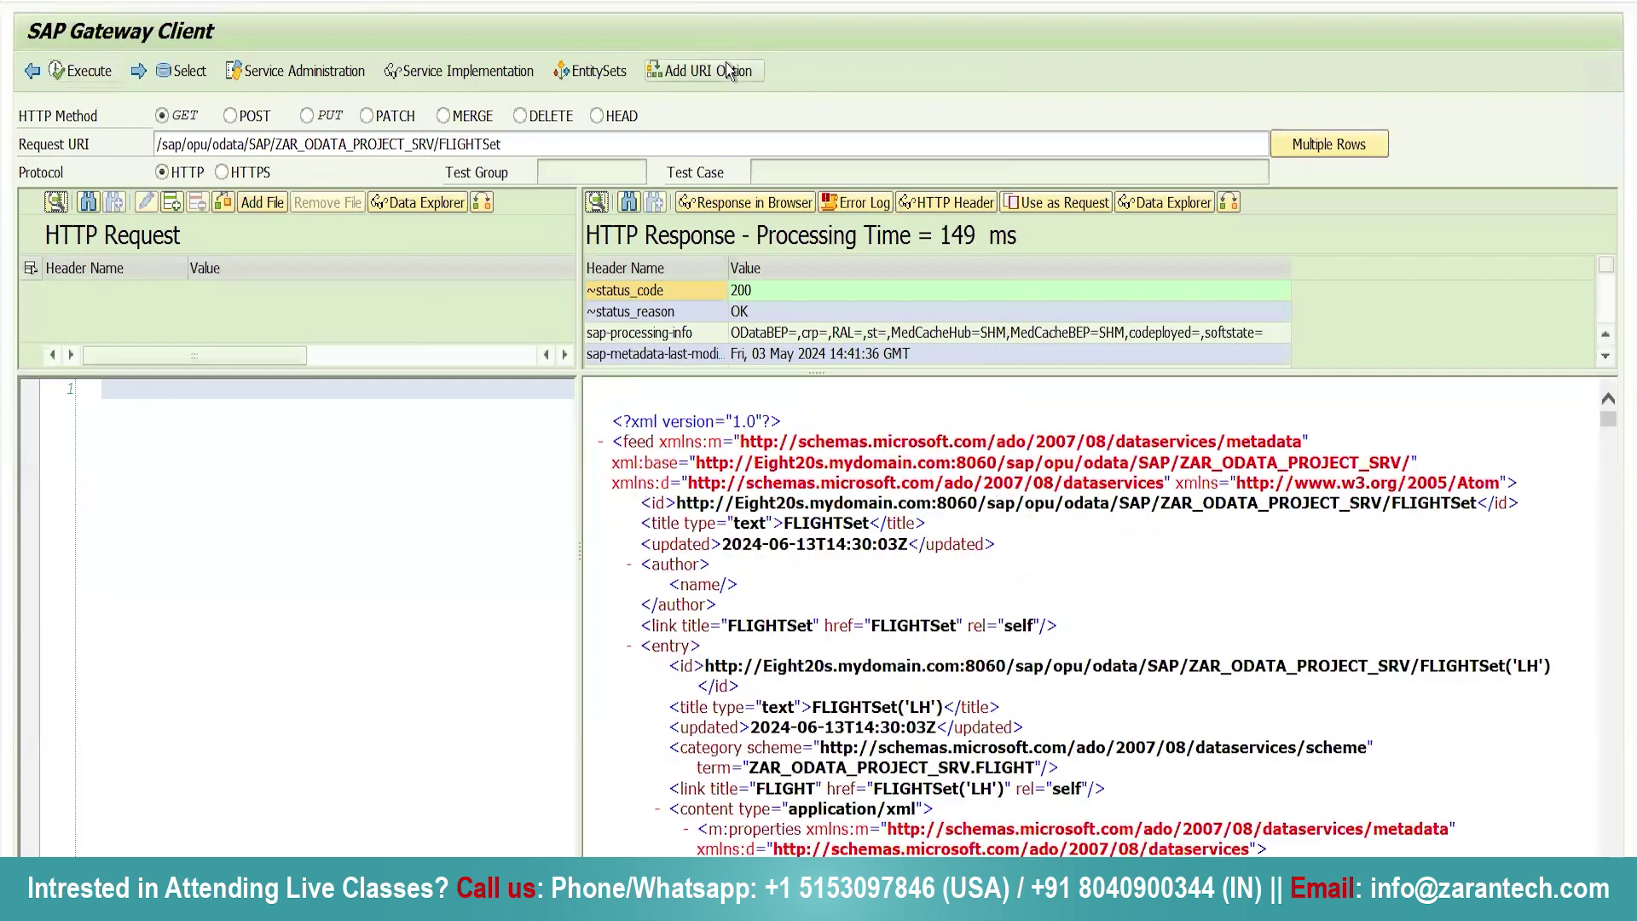
- Add the $format=json URI option and rerun to get FLIGHTSet as JSON
click(729, 72)
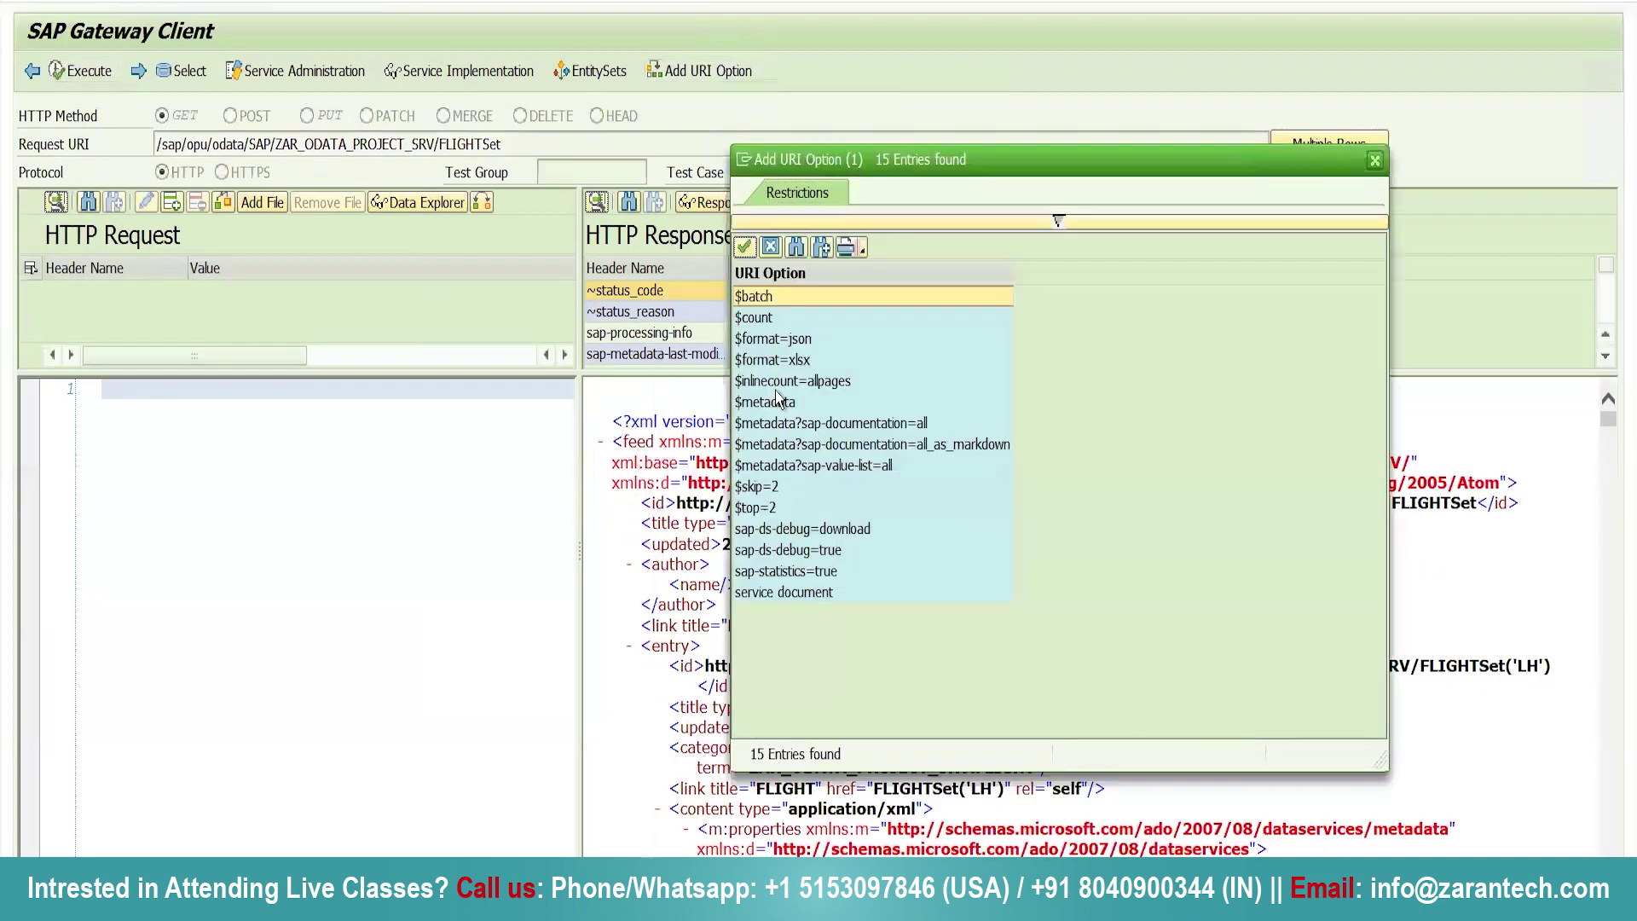
double_click(777, 339)
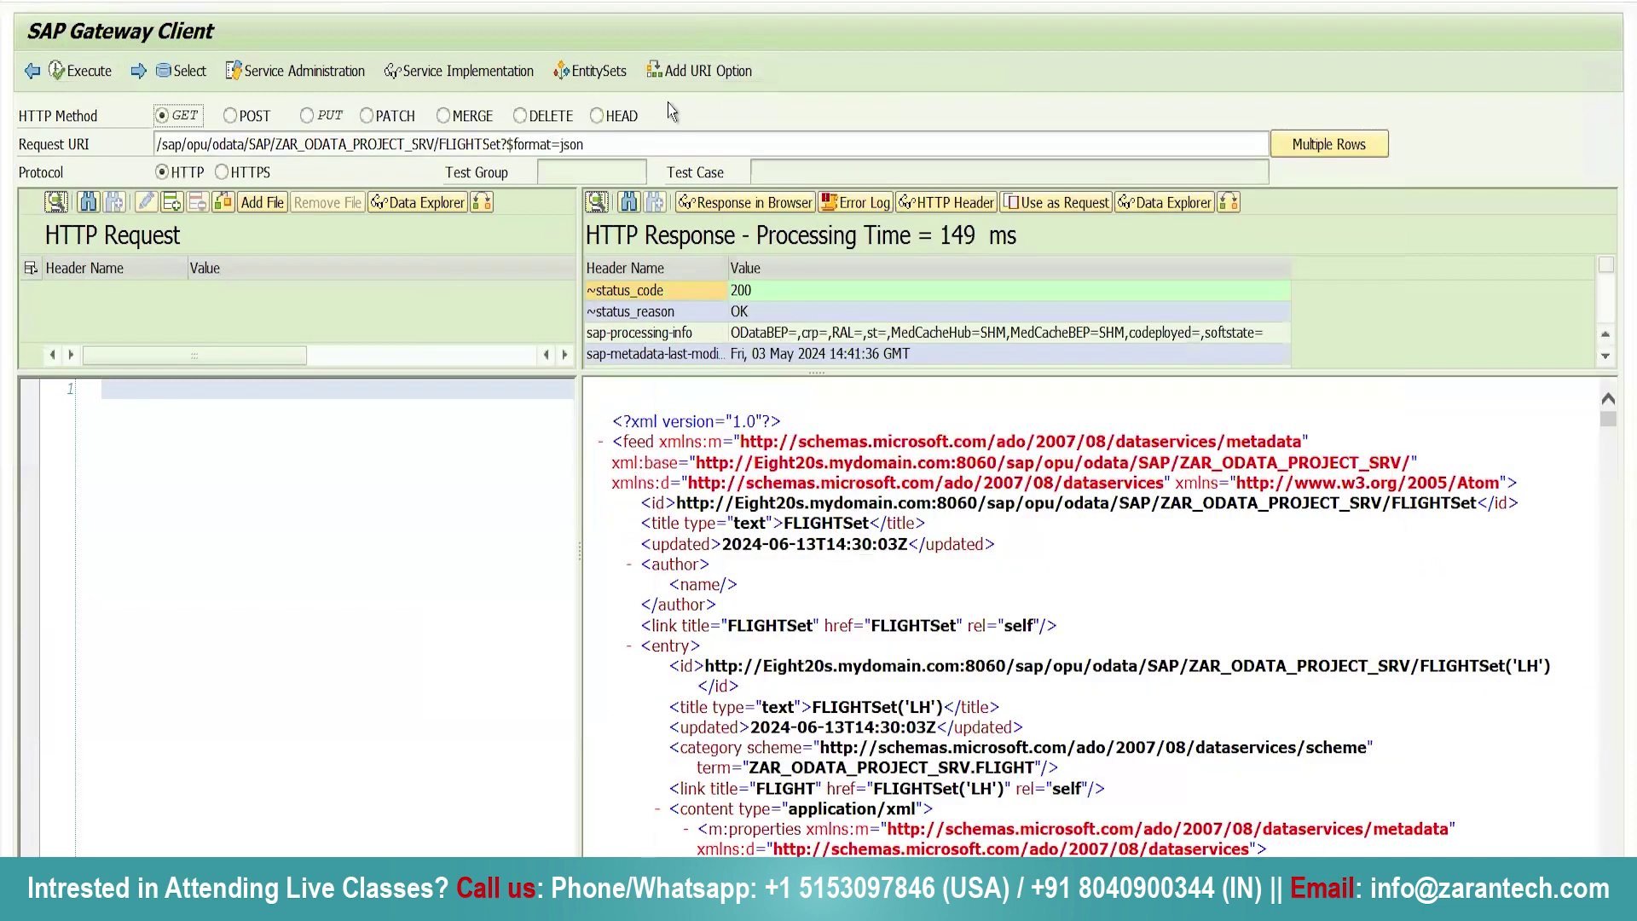
click(69, 77)
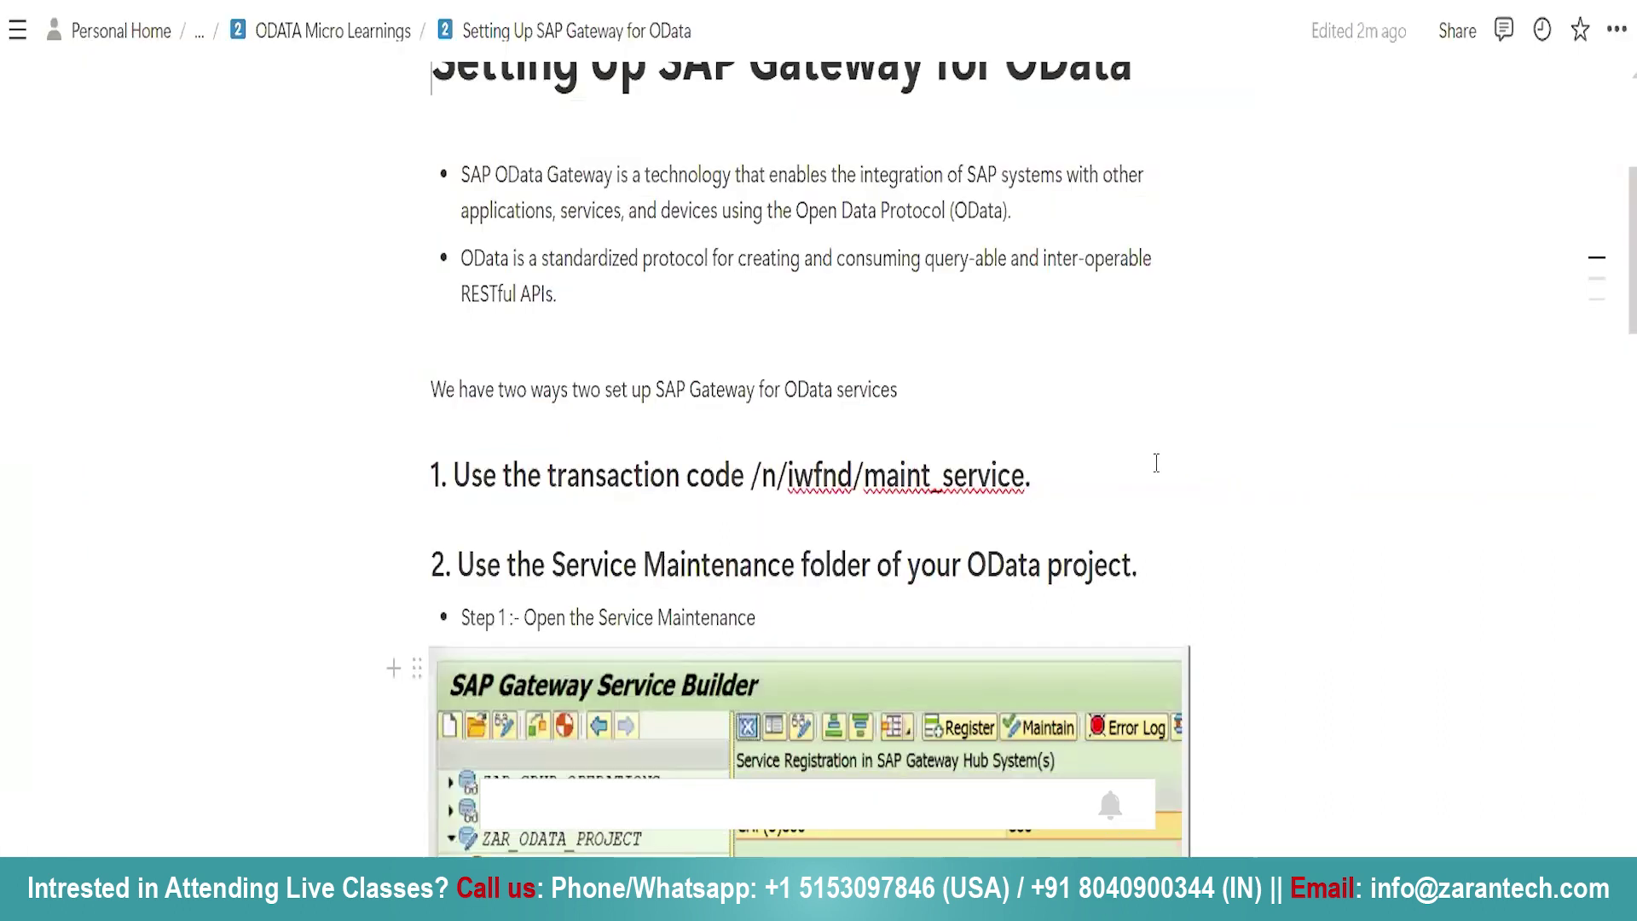
- Scroll through the steps on the Setting Up SAP Gateway for OData Notion page
scroll(837, 387, up, 5)
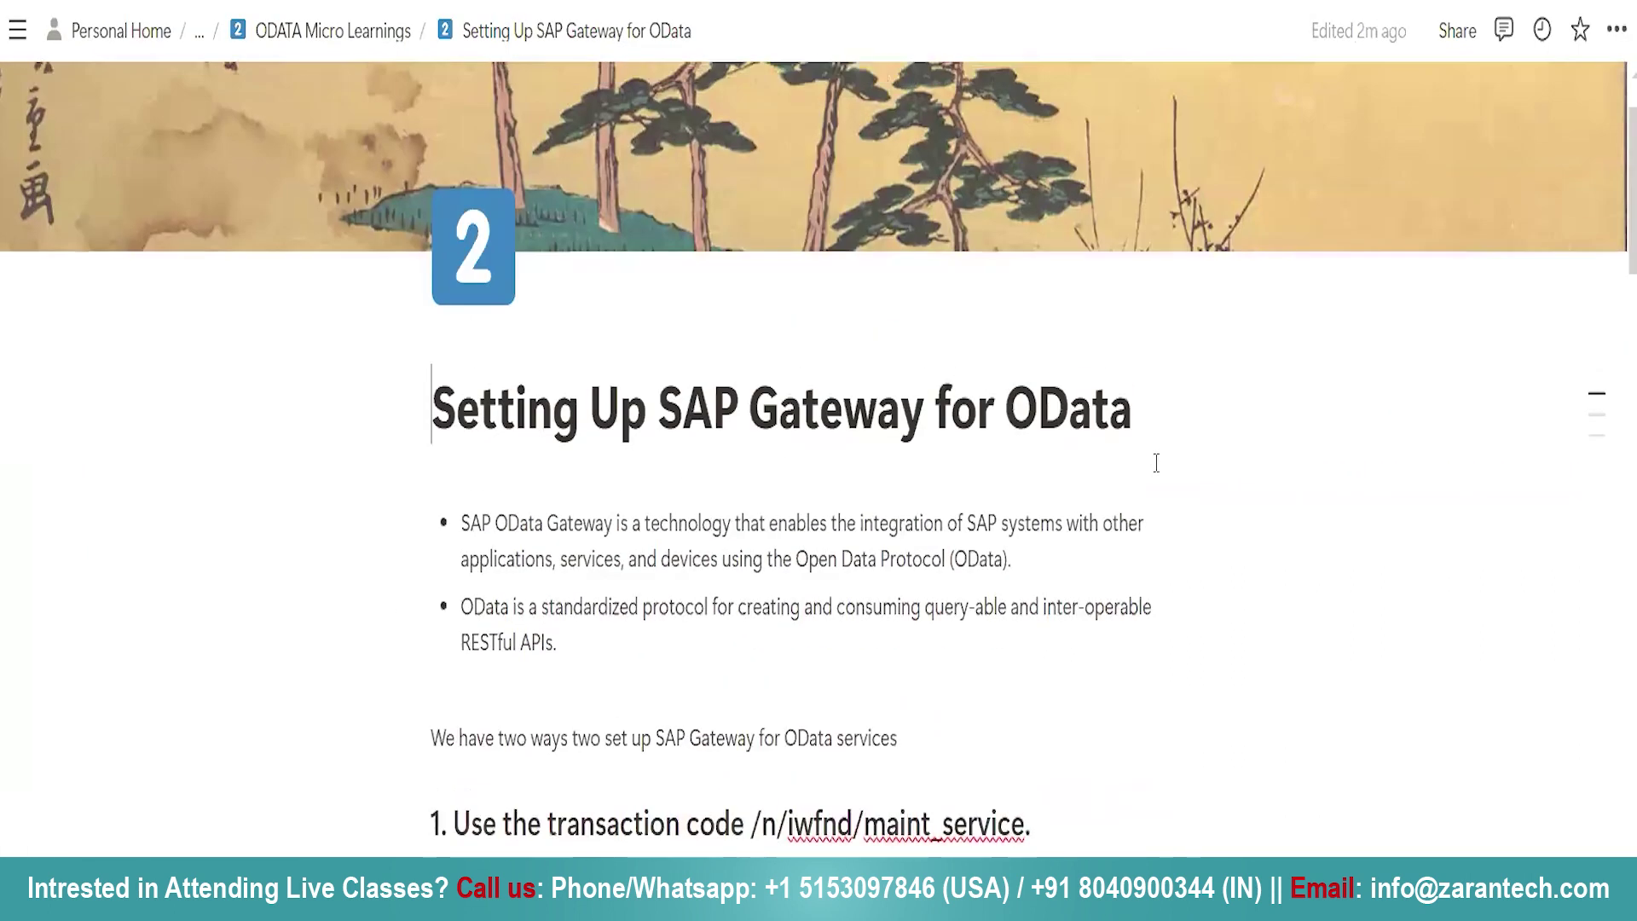
scroll(837, 388, down, 15)
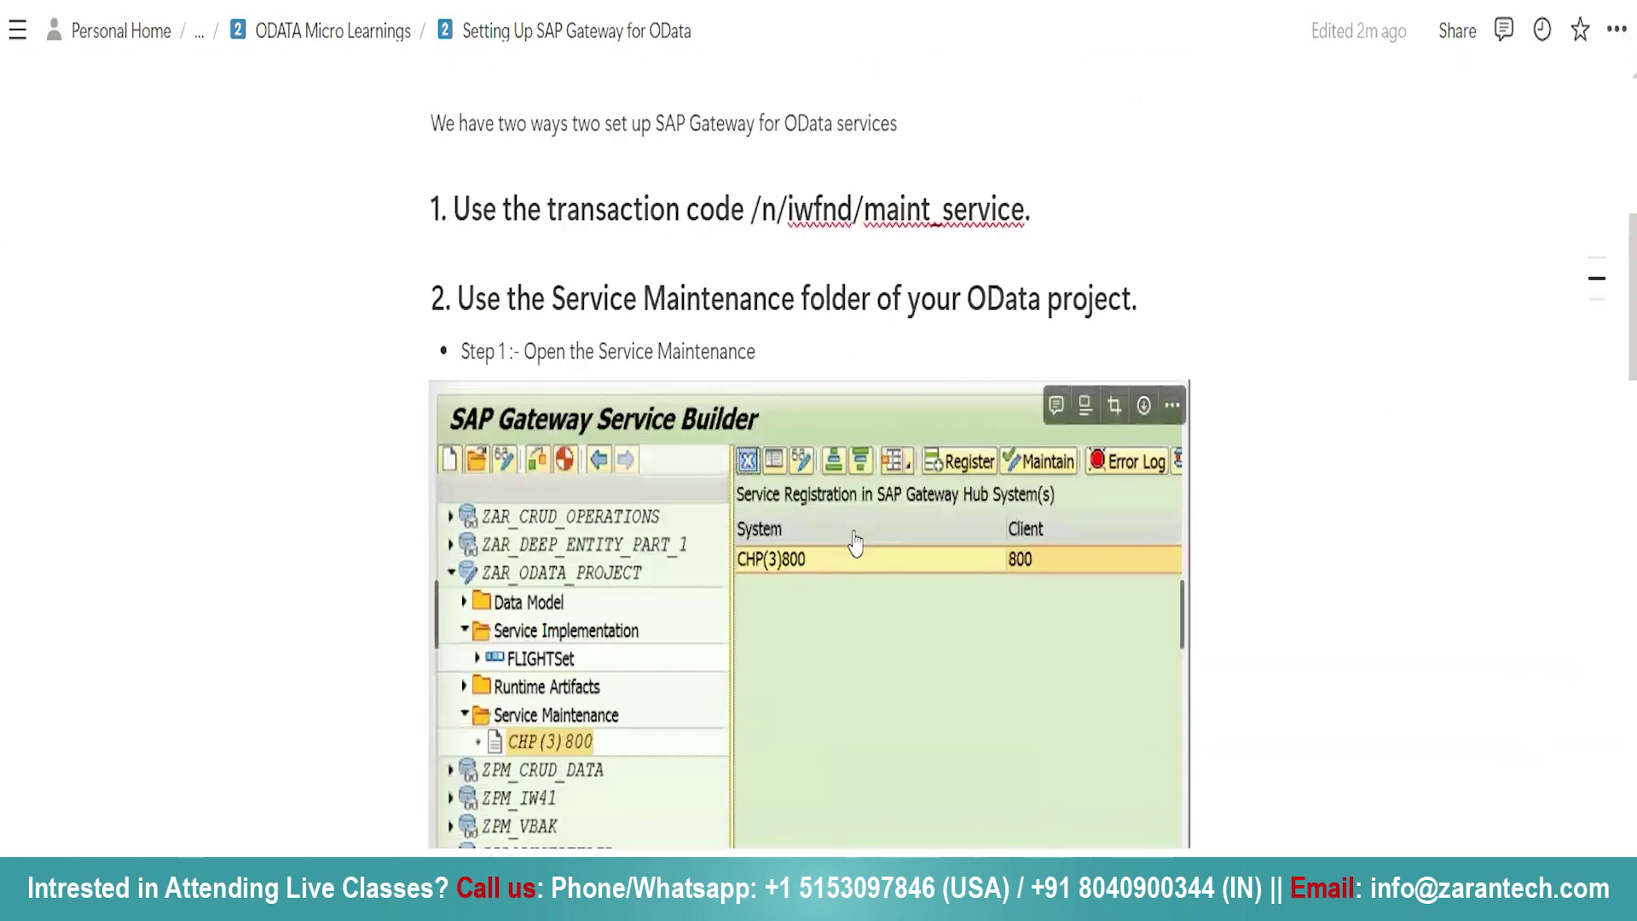
scroll(855, 543, down, 20)
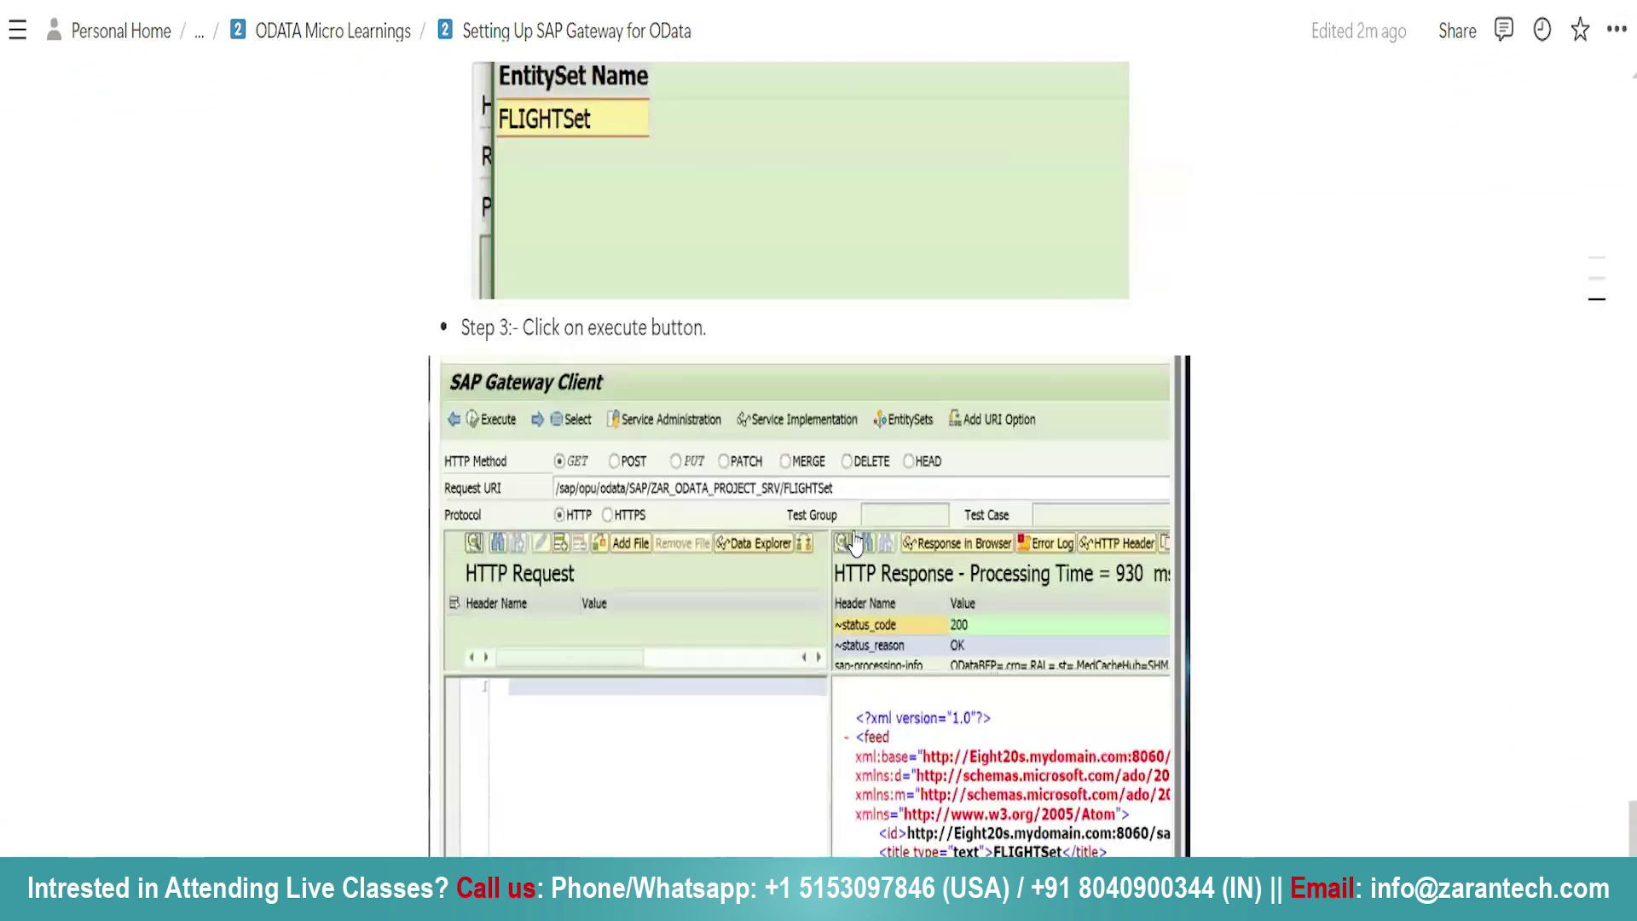
scroll(855, 543, up, 8)
scroll(855, 543, up, 15)
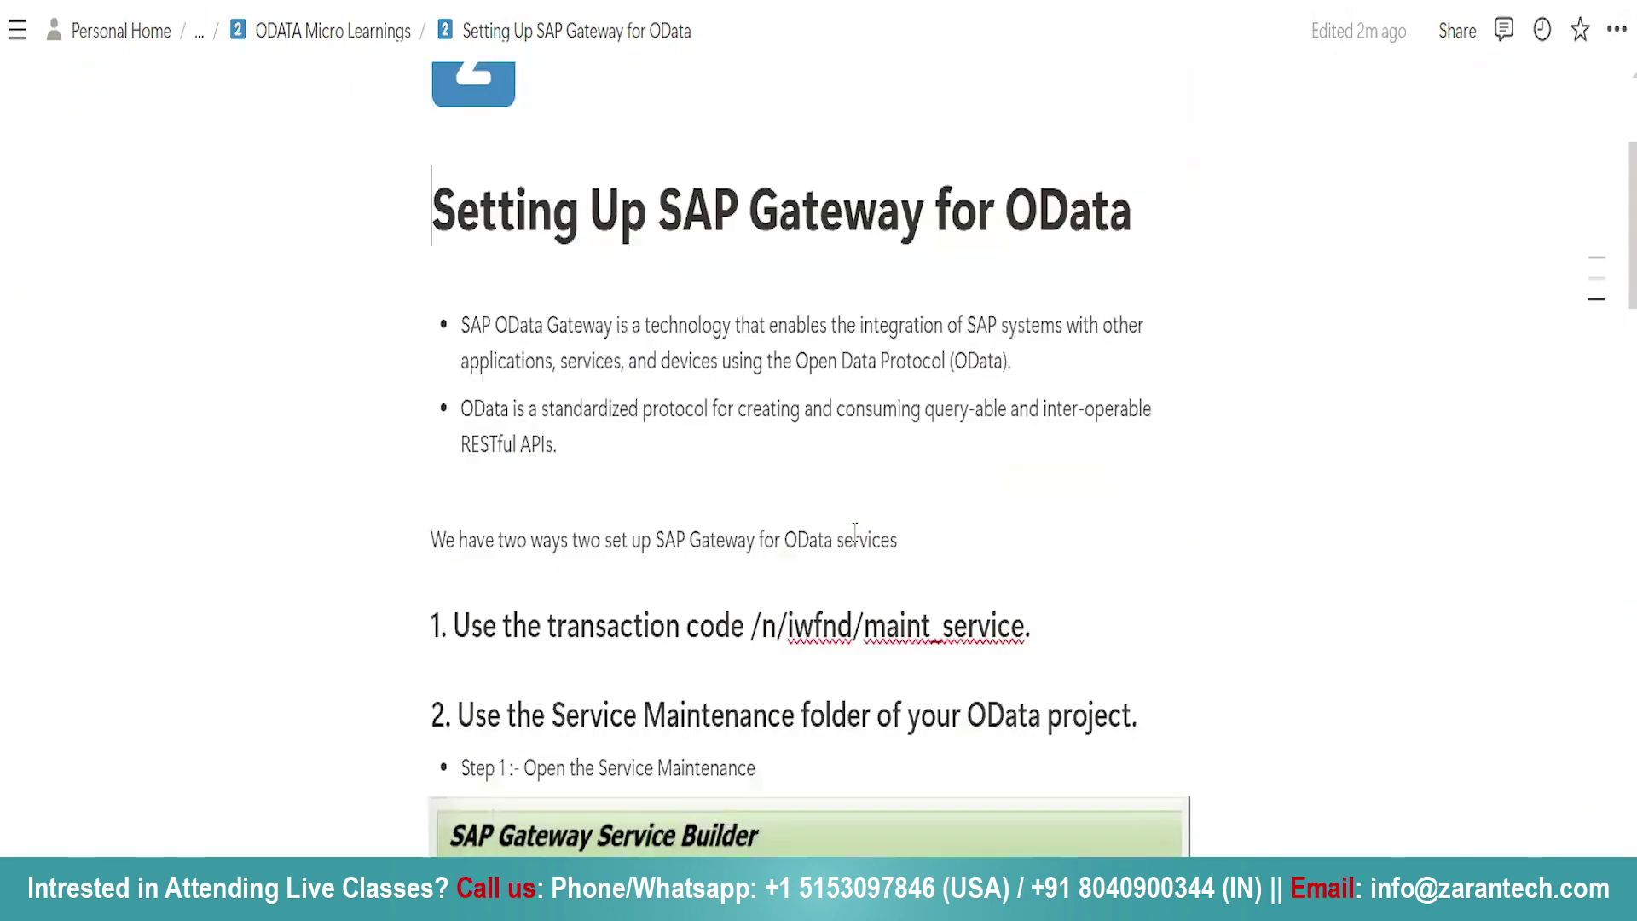
scroll(856, 537, down, 3)
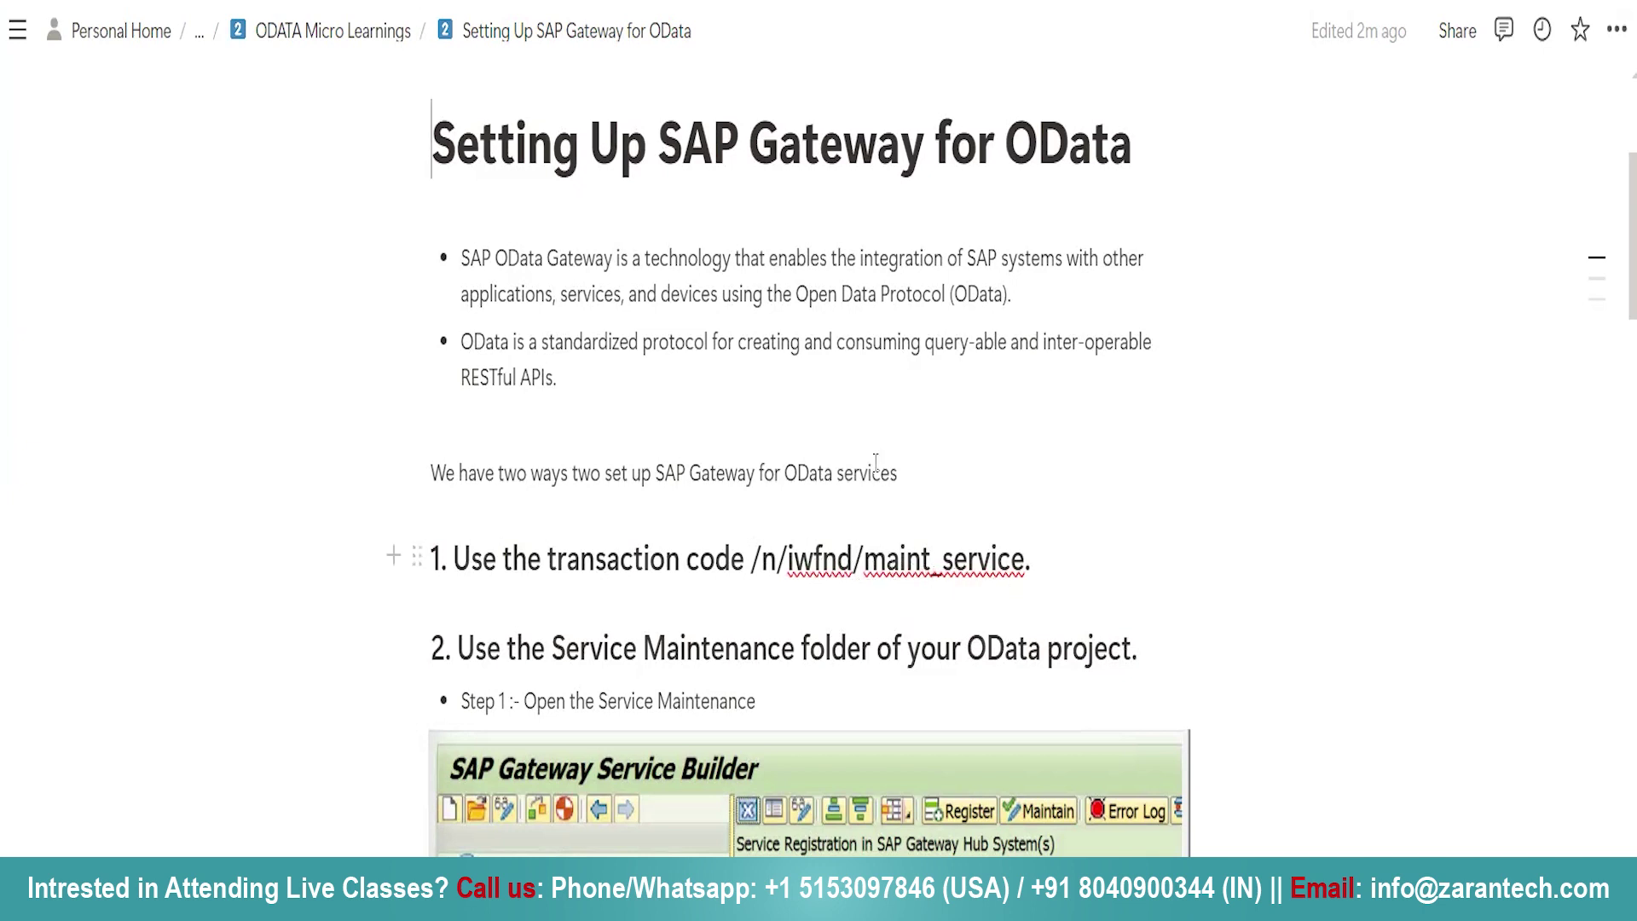
- Select part of the second method heading, deselect it, and return to the page's top
drag(550, 645, 1235, 650)
click(1222, 654)
scroll(1222, 653, down, 2)
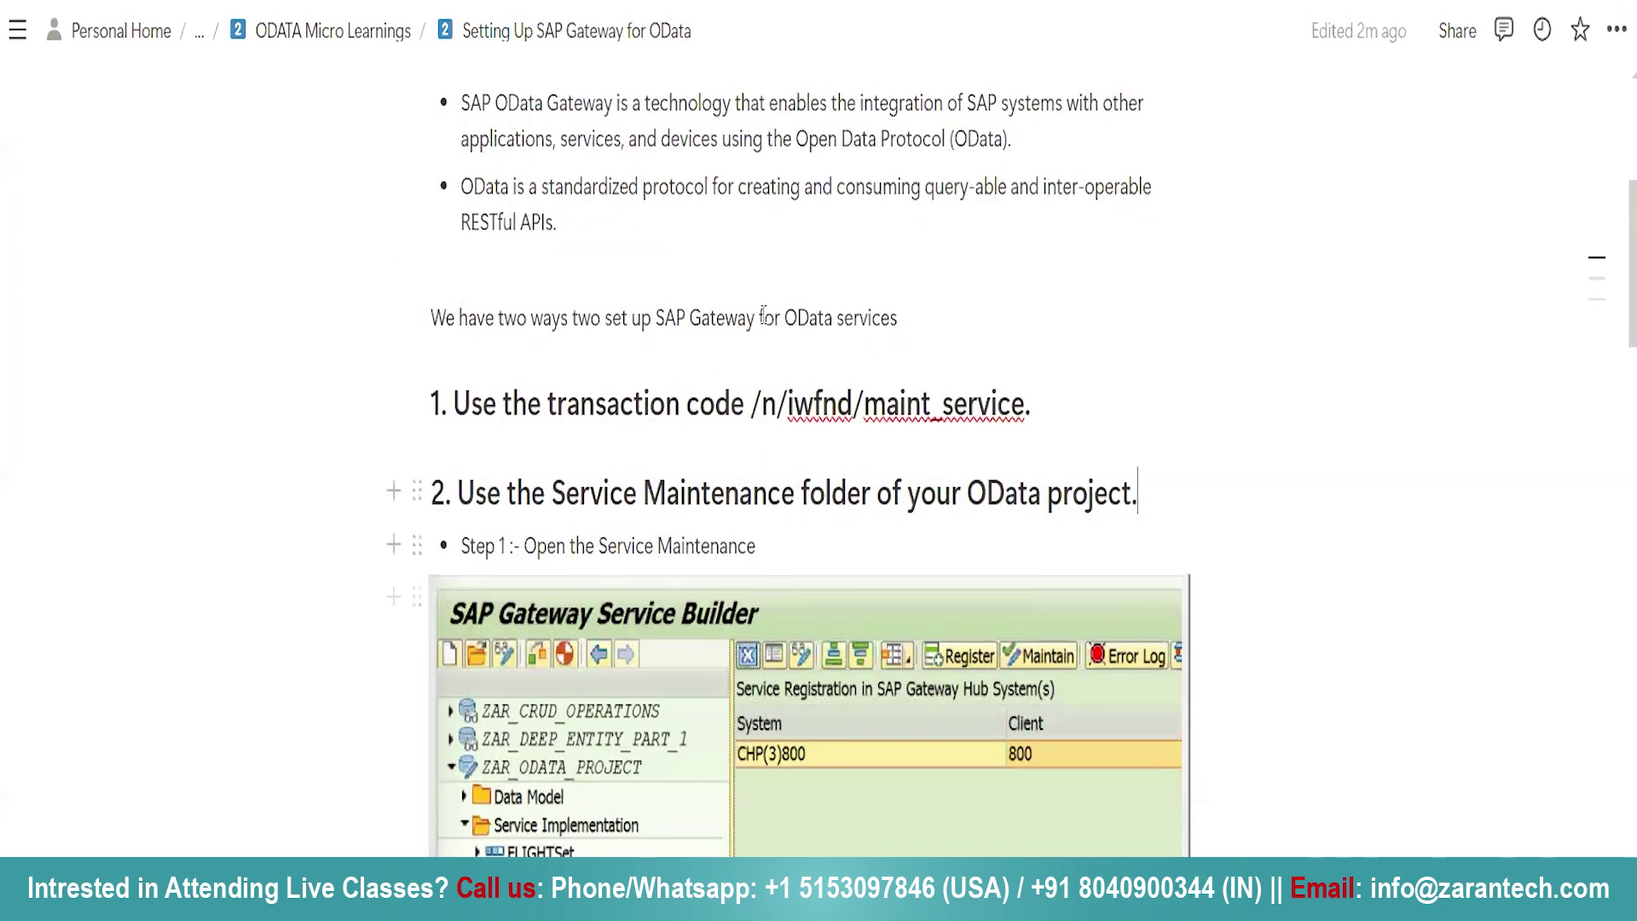
scroll(565, 436, down, 3)
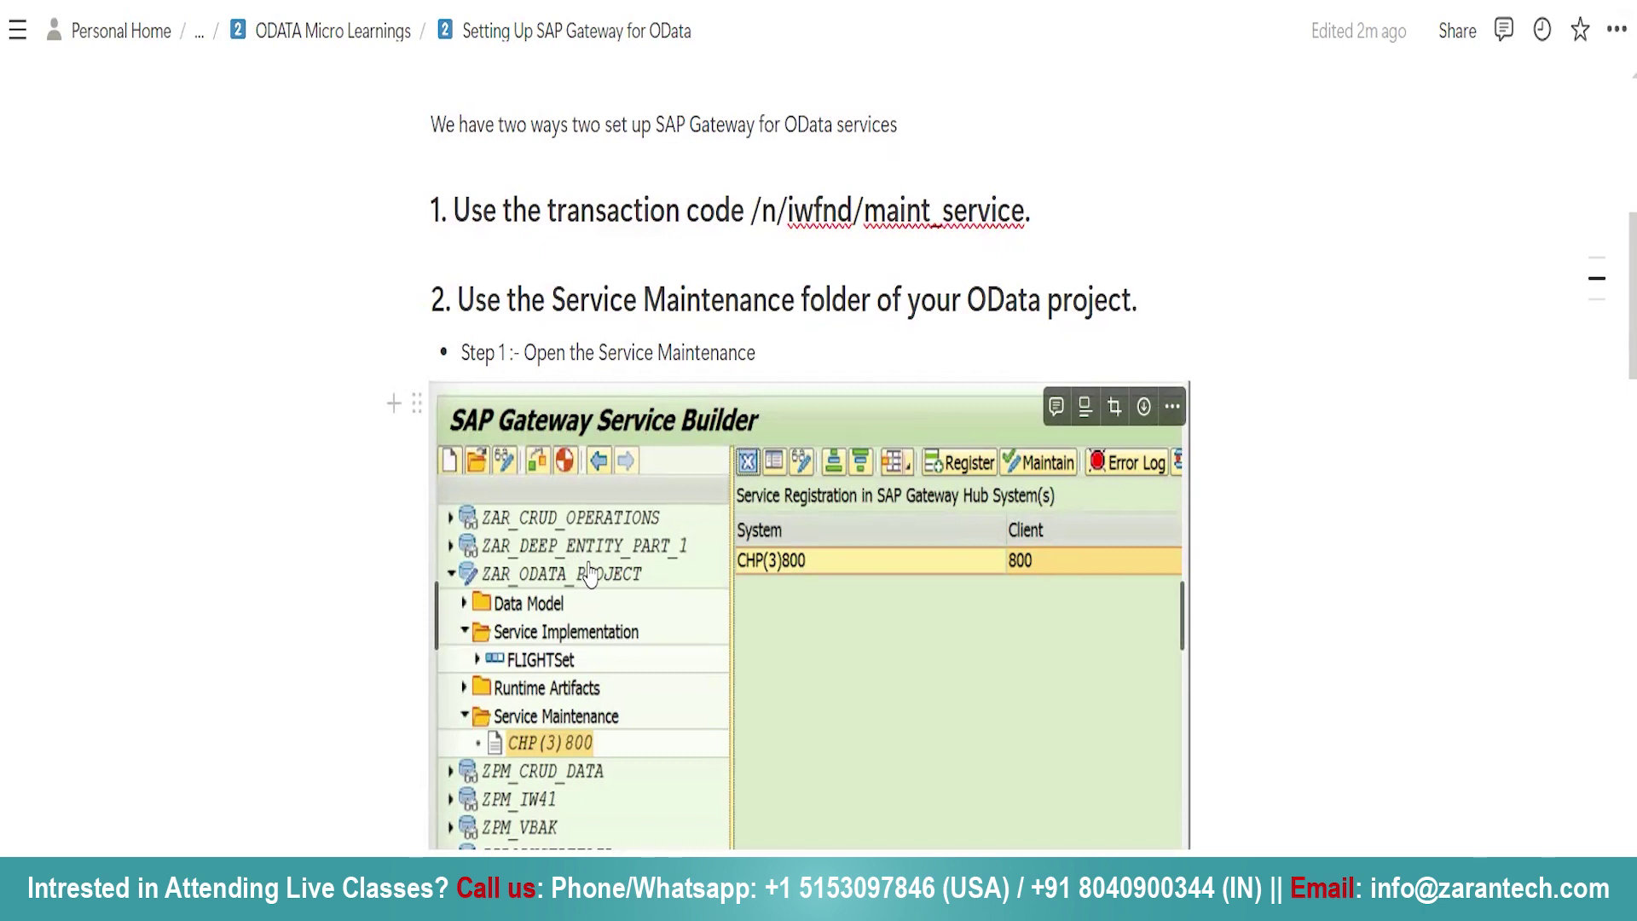
scroll(1236, 273, up, 10)
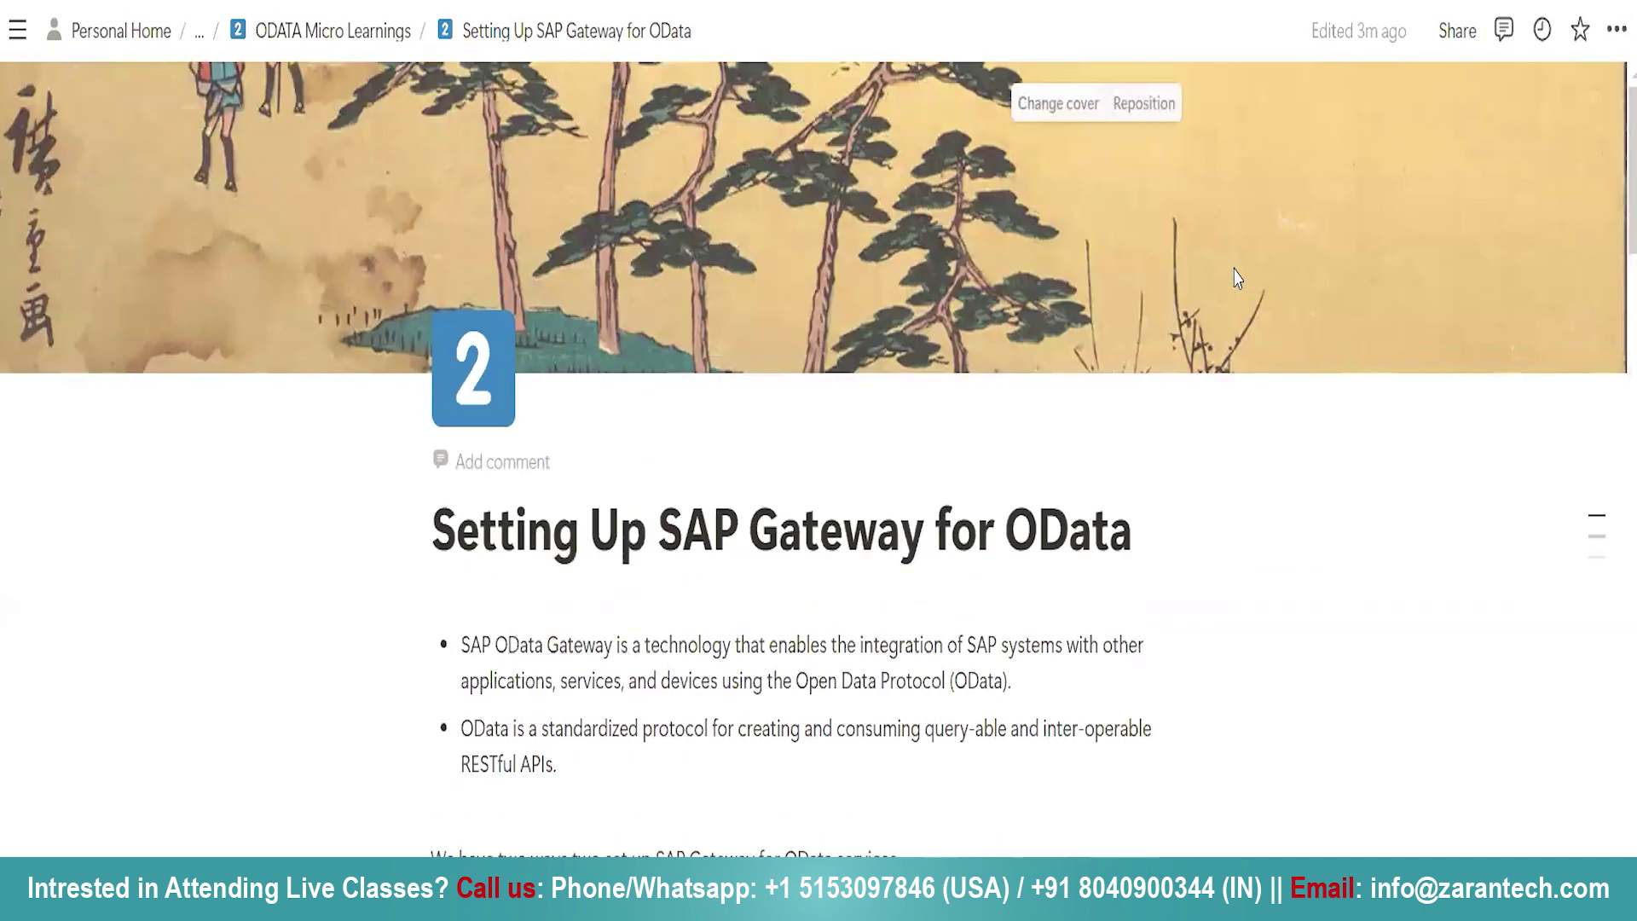